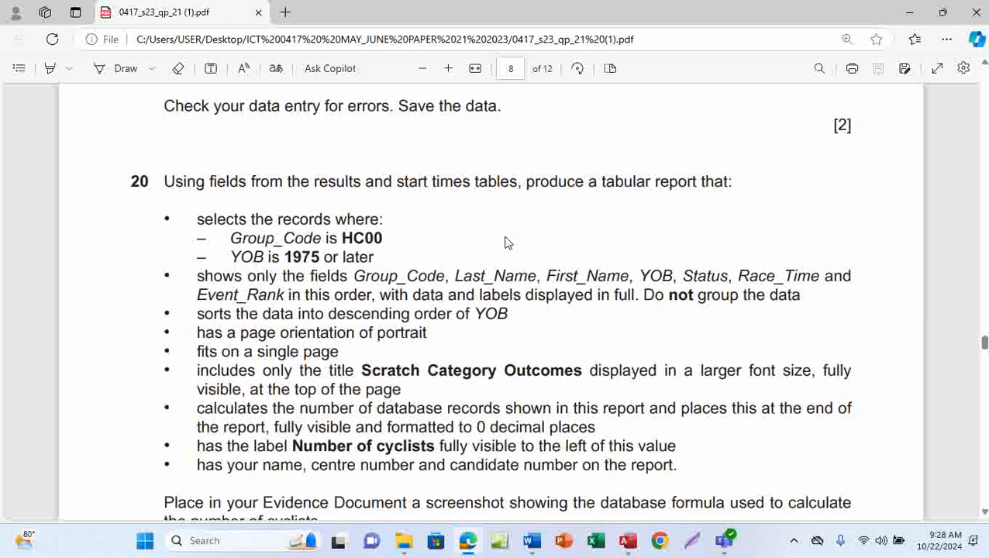
Scroll the exam PDF to question 20 and switch to Draw ink mode
{"action": "scroll", "coordinate": [468, 302], "scroll_direction": "up", "scroll_amount": 10}
{"action": "scroll", "coordinate": [469, 305], "scroll_direction": "down", "scroll_amount": 3}
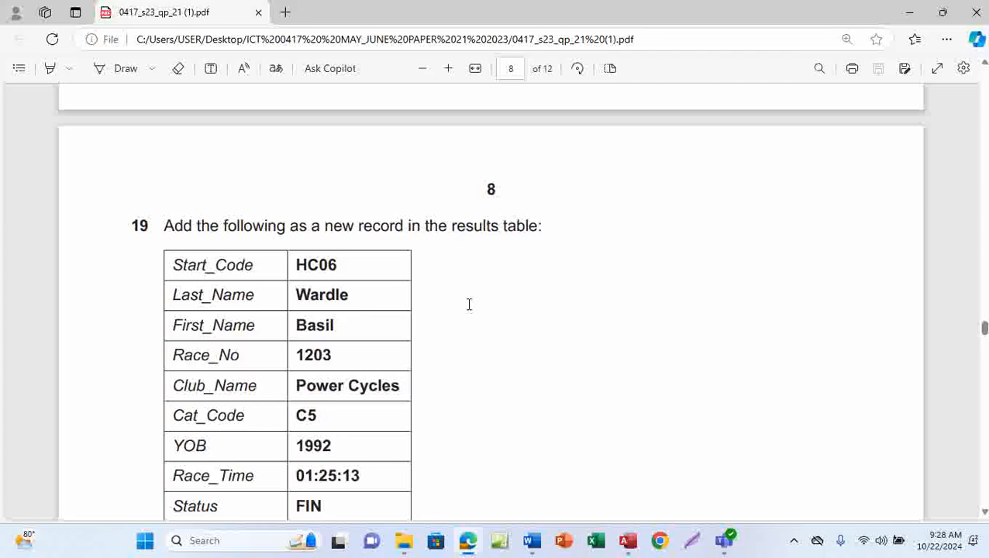
{"action": "scroll", "coordinate": [469, 305], "scroll_direction": "down", "scroll_amount": 3}
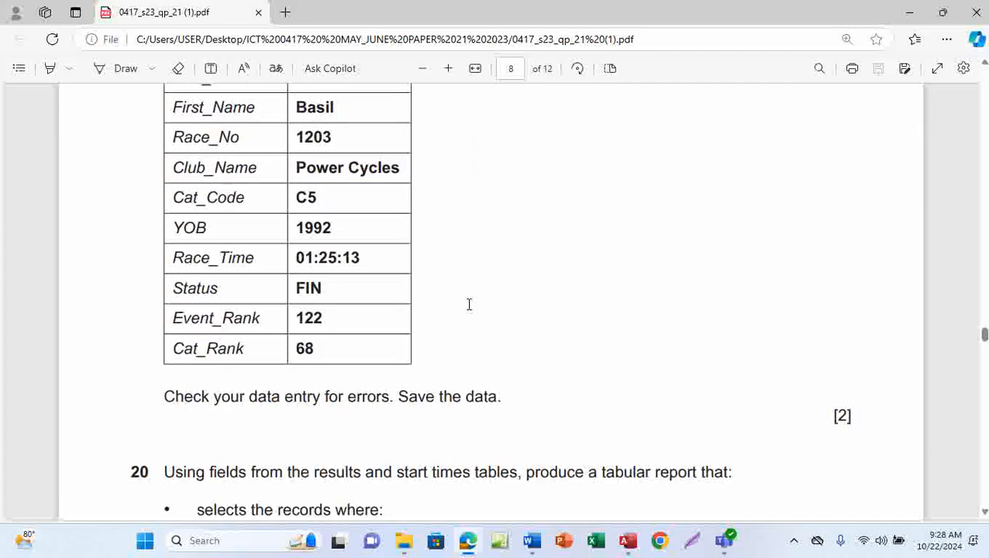
{"action": "scroll", "coordinate": [469, 305], "scroll_direction": "down", "scroll_amount": 3}
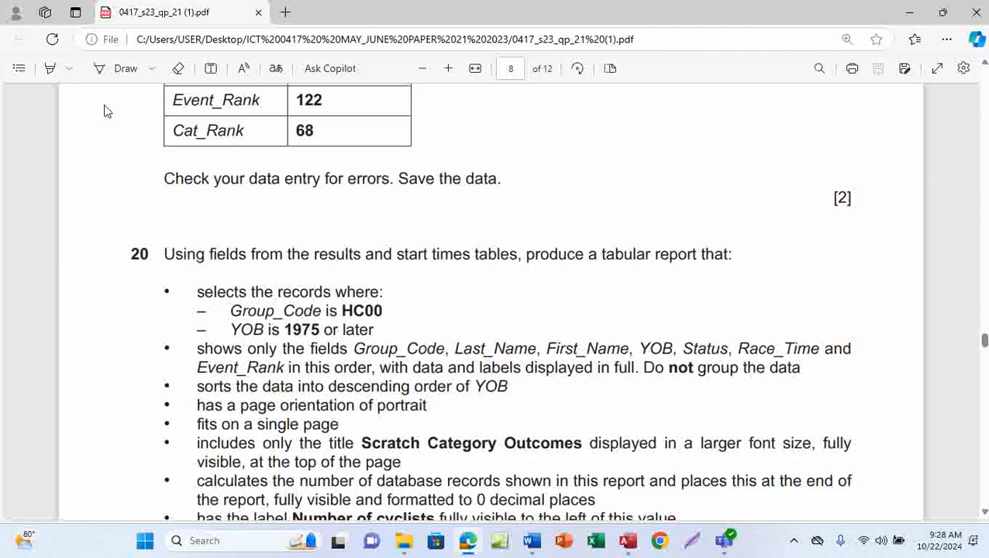
{"action": "left_click", "coordinate": [125, 71]}
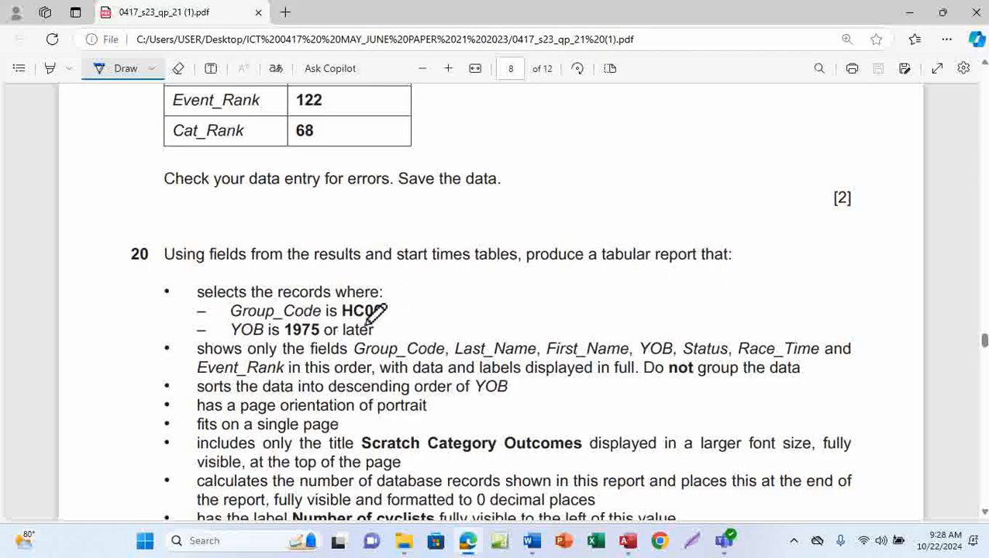
Underline 'results' and 'tabular report' in question 20
{"action": "scroll", "coordinate": [436, 337], "scroll_direction": "down", "scroll_amount": 2}
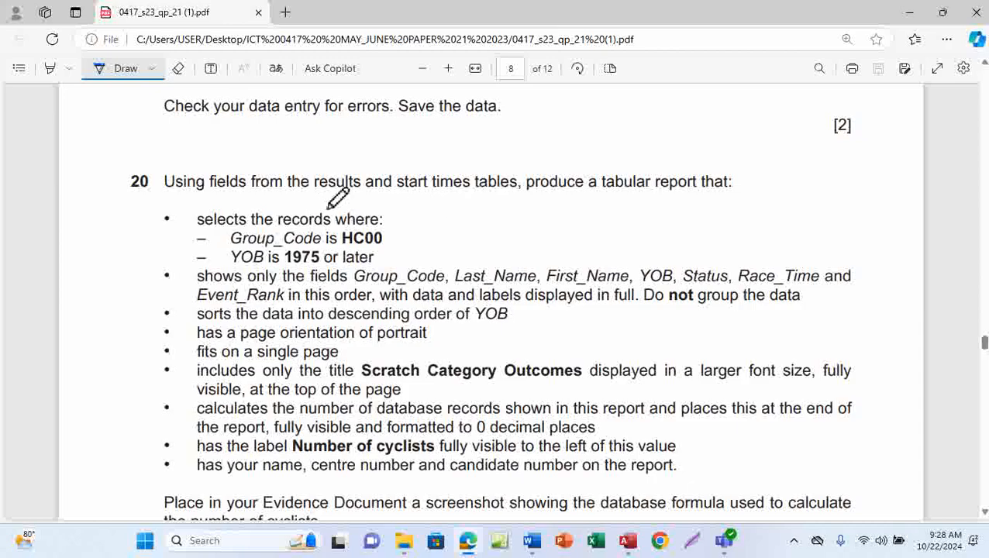
{"action": "left_click_drag", "start_coordinate": [313, 197], "coordinate": [489, 199]}
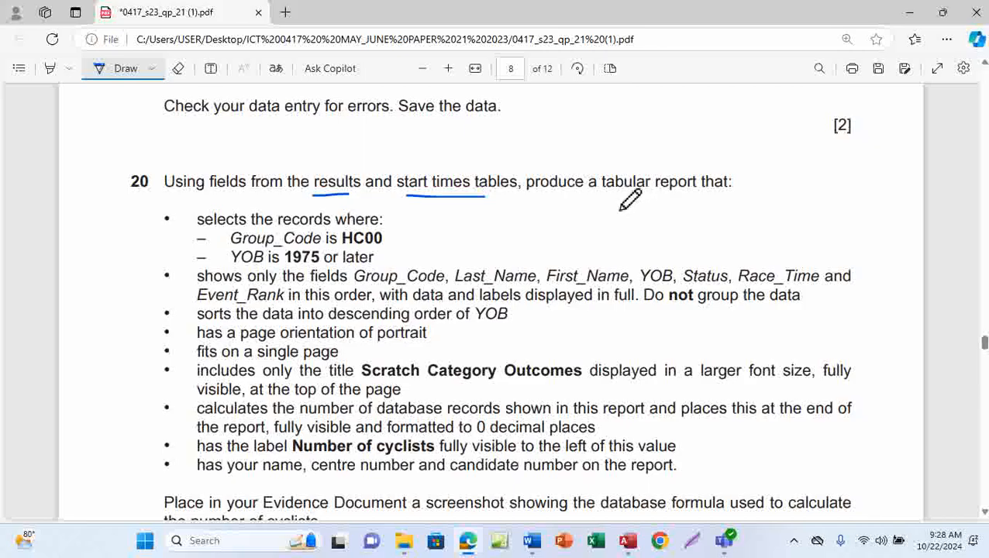
{"action": "left_click_drag", "start_coordinate": [618, 201], "coordinate": [680, 200]}
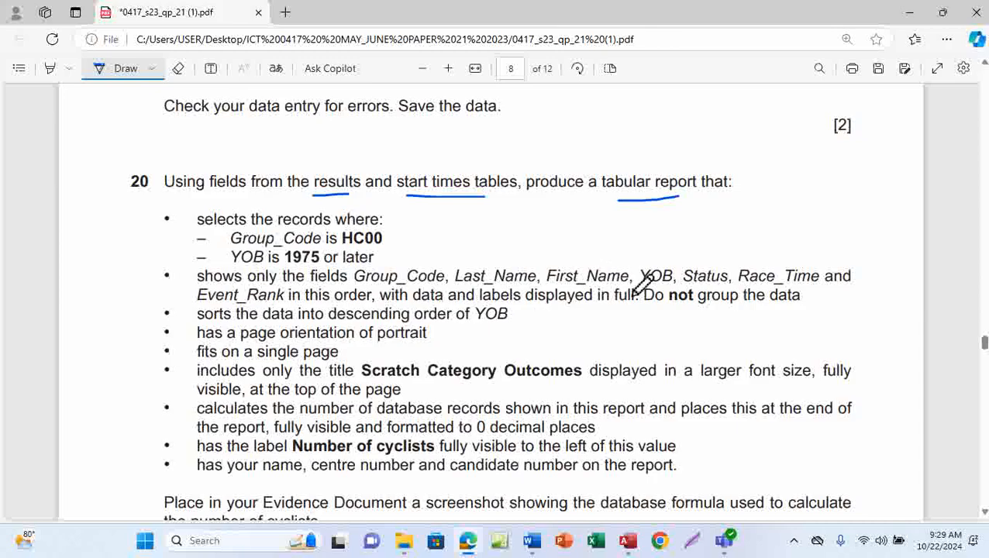
Mark the requirement bullets and write an R beside the bracketed report requirements
{"action": "mouse_move", "coordinate": [146, 262]}
{"action": "left_mouse_down"}
{"action": "mouse_move", "coordinate": [179, 281]}
{"action": "mouse_move", "coordinate": [155, 276]}
{"action": "mouse_move", "coordinate": [179, 294]}
{"action": "mouse_move", "coordinate": [179, 314]}
{"action": "left_mouse_up"}
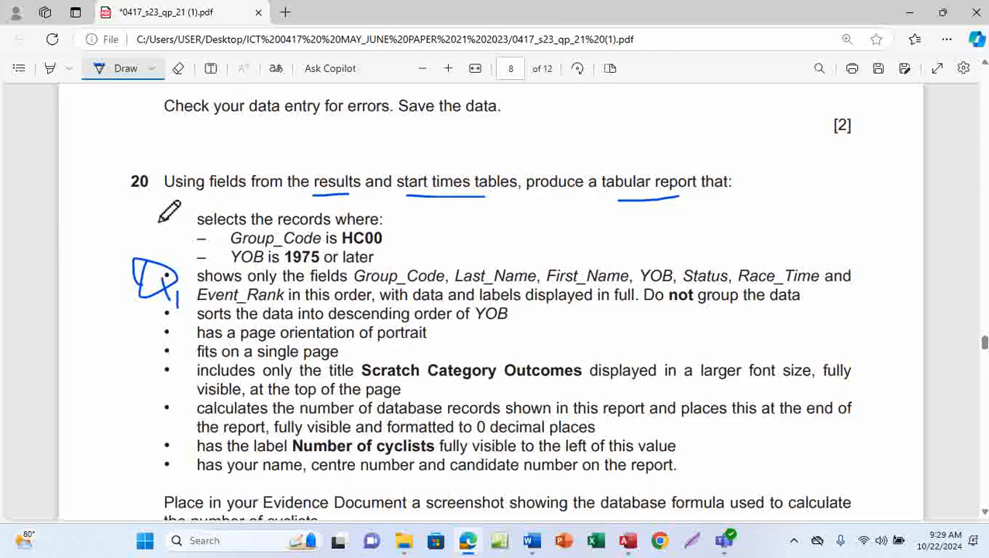
{"action": "mouse_move", "coordinate": [159, 221]}
{"action": "left_mouse_down"}
{"action": "mouse_move", "coordinate": [189, 254]}
{"action": "mouse_move", "coordinate": [170, 248]}
{"action": "mouse_move", "coordinate": [174, 256]}
{"action": "left_mouse_up"}
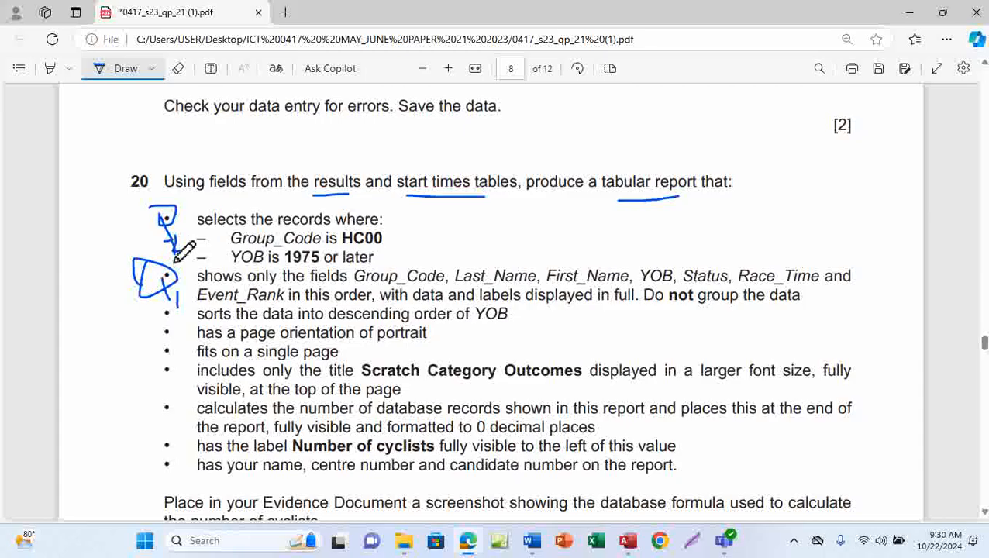
{"action": "scroll", "coordinate": [231, 359], "scroll_direction": "down", "scroll_amount": 1}
{"action": "mouse_move", "coordinate": [151, 238]}
{"action": "left_mouse_down"}
{"action": "mouse_move", "coordinate": [170, 245]}
{"action": "mouse_move", "coordinate": [141, 335]}
{"action": "mouse_move", "coordinate": [151, 411]}
{"action": "mouse_move", "coordinate": [172, 407]}
{"action": "left_mouse_up"}
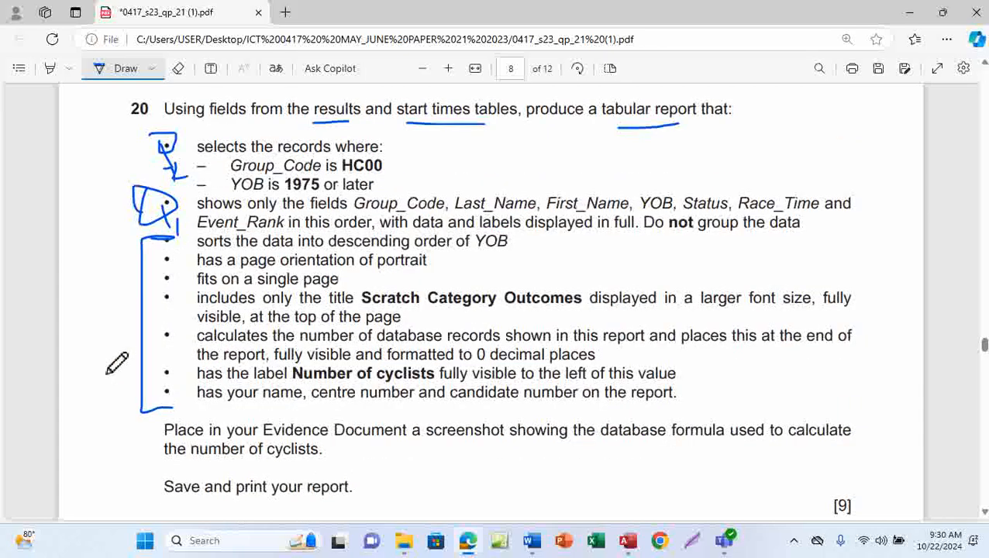
{"action": "mouse_move", "coordinate": [91, 325]}
{"action": "left_mouse_down"}
{"action": "mouse_move", "coordinate": [99, 372]}
{"action": "mouse_move", "coordinate": [113, 341]}
{"action": "mouse_move", "coordinate": [136, 358]}
{"action": "left_mouse_up"}
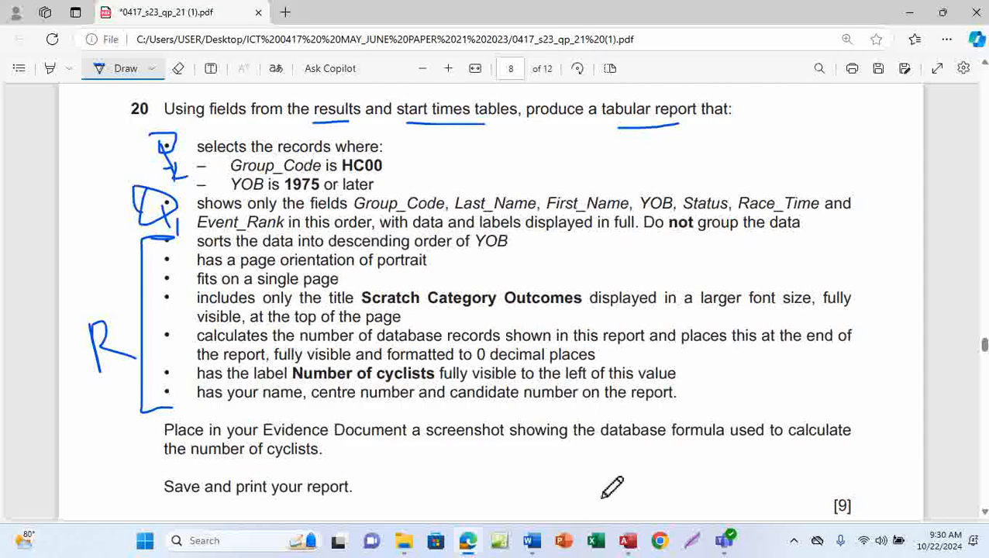
Switch to Access and start the Simple Query Wizard from Create > Query Wizard
{"action": "mouse_move", "coordinate": [628, 548]}
{"action": "left_click", "coordinate": [638, 488]}
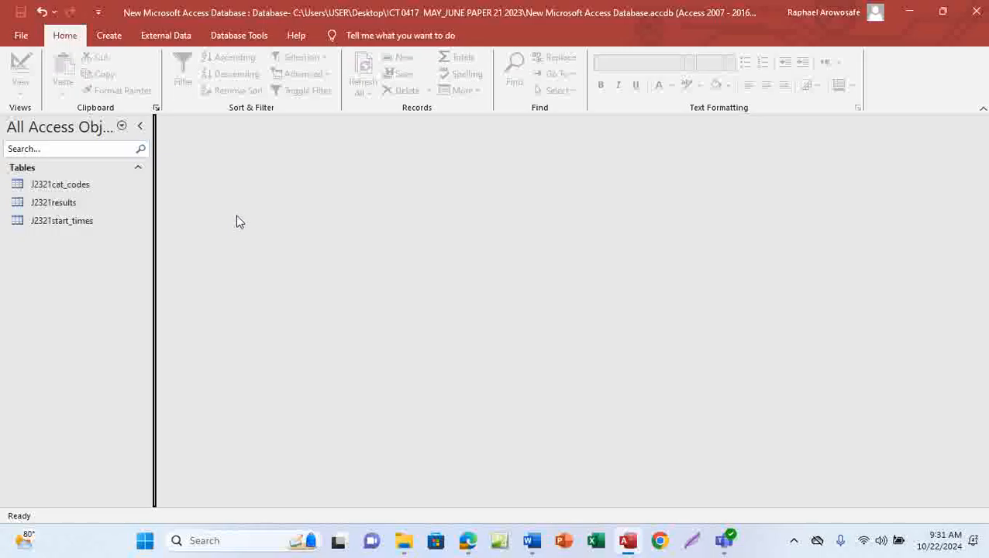
{"action": "left_click", "coordinate": [111, 36]}
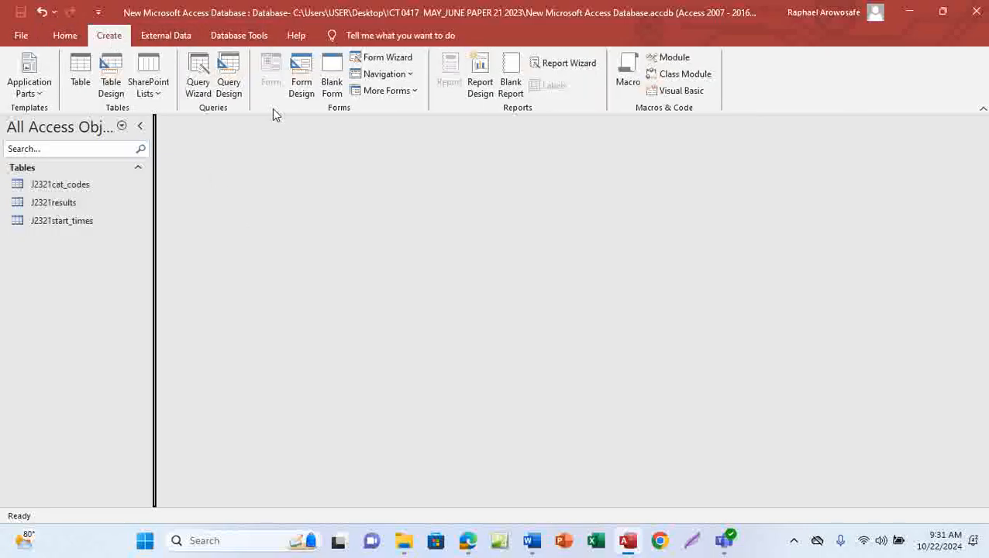
{"action": "left_click", "coordinate": [198, 81]}
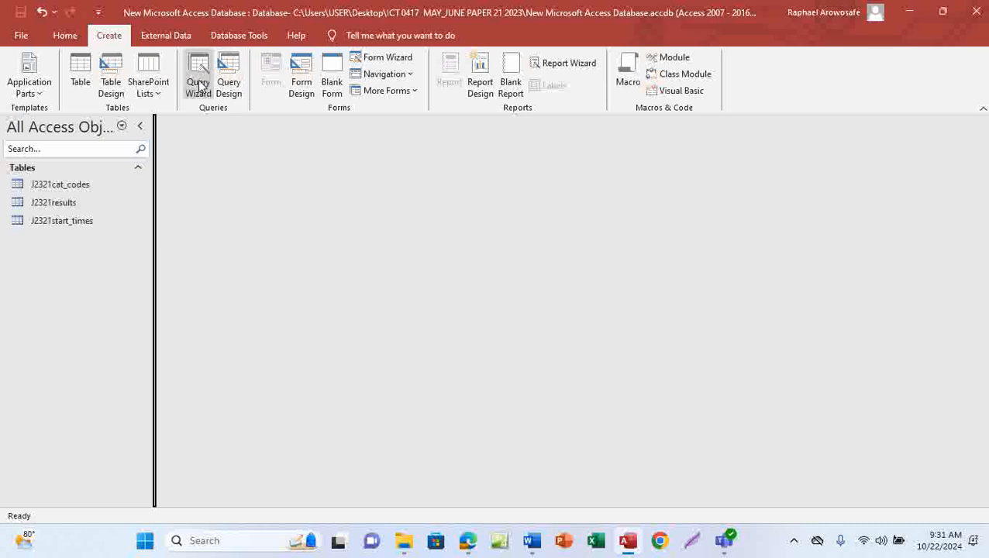
{"action": "left_click", "coordinate": [200, 92]}
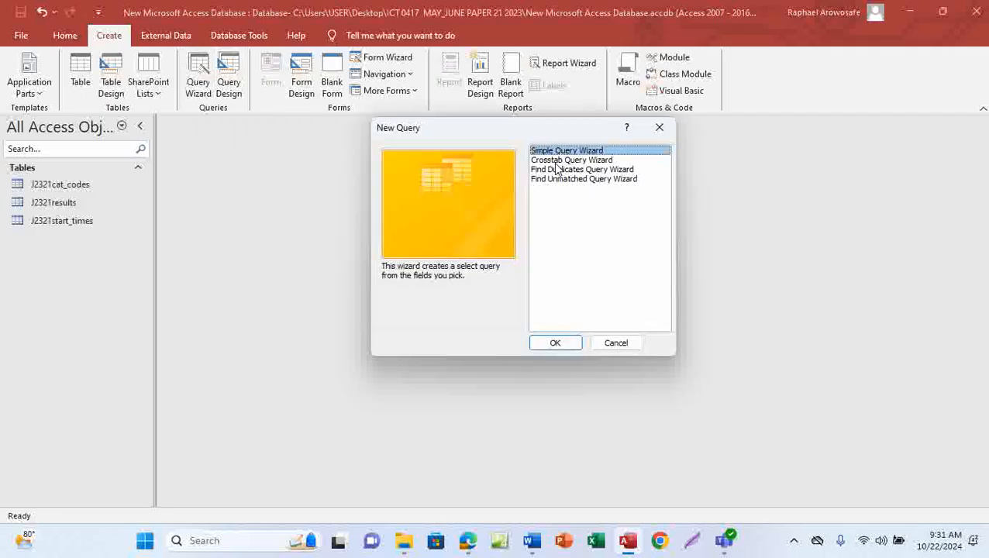
{"action": "left_click", "coordinate": [560, 343]}
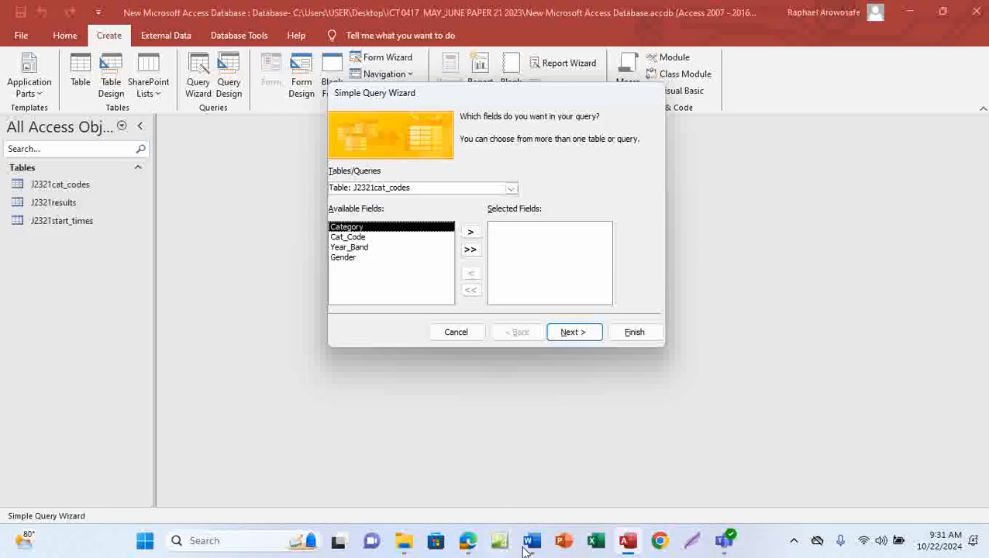
Underline Group_Code on the paper, then add Group_Code from J2321start_times to the query
{"action": "left_click", "coordinate": [493, 450]}
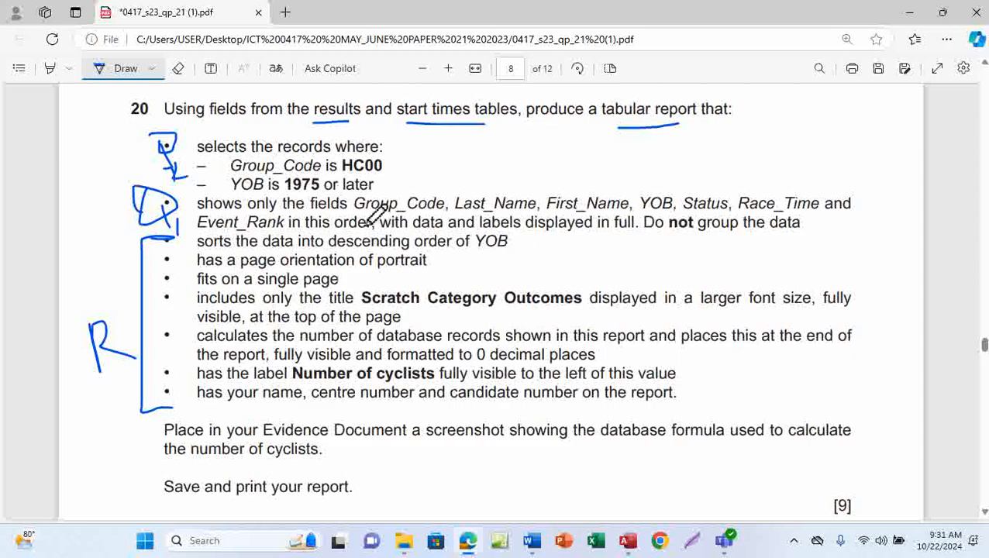
{"action": "left_click_drag", "start_coordinate": [362, 220], "coordinate": [418, 221]}
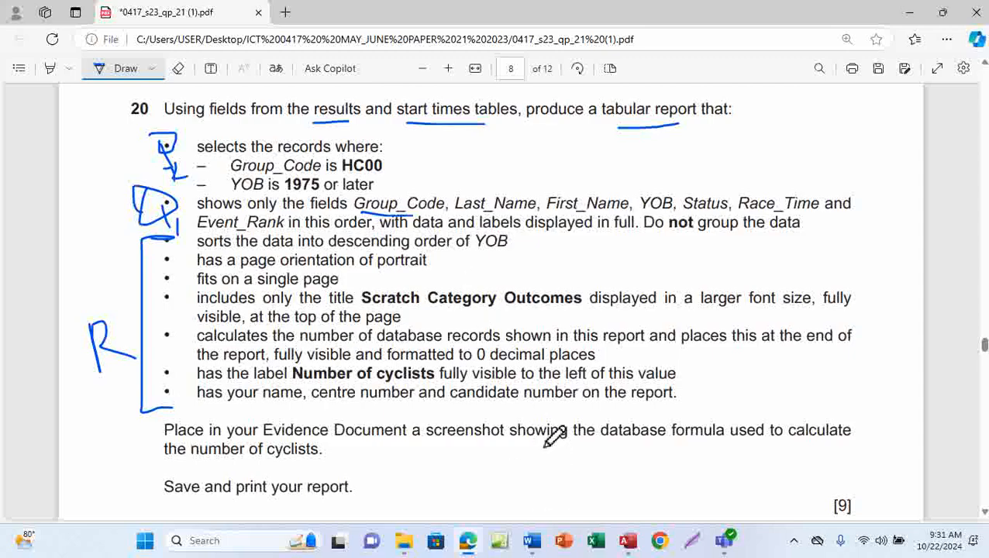
{"action": "mouse_move", "coordinate": [638, 547]}
{"action": "left_click", "coordinate": [625, 468]}
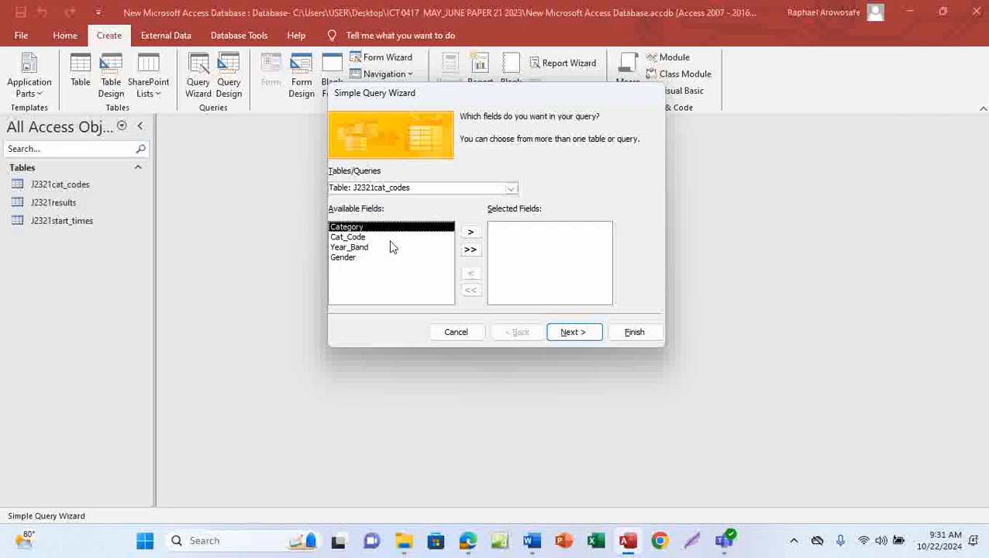
{"action": "left_click", "coordinate": [511, 189]}
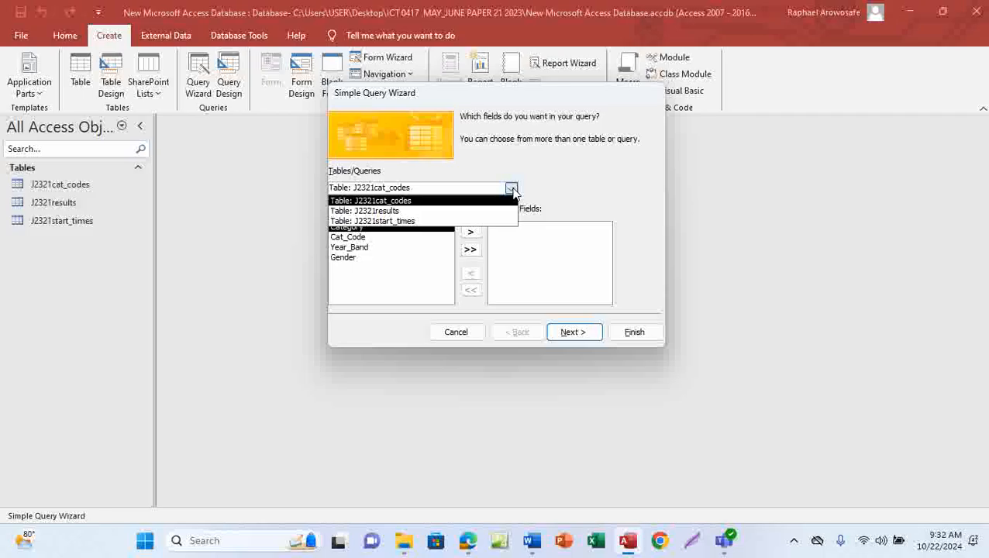
{"action": "left_click", "coordinate": [384, 222]}
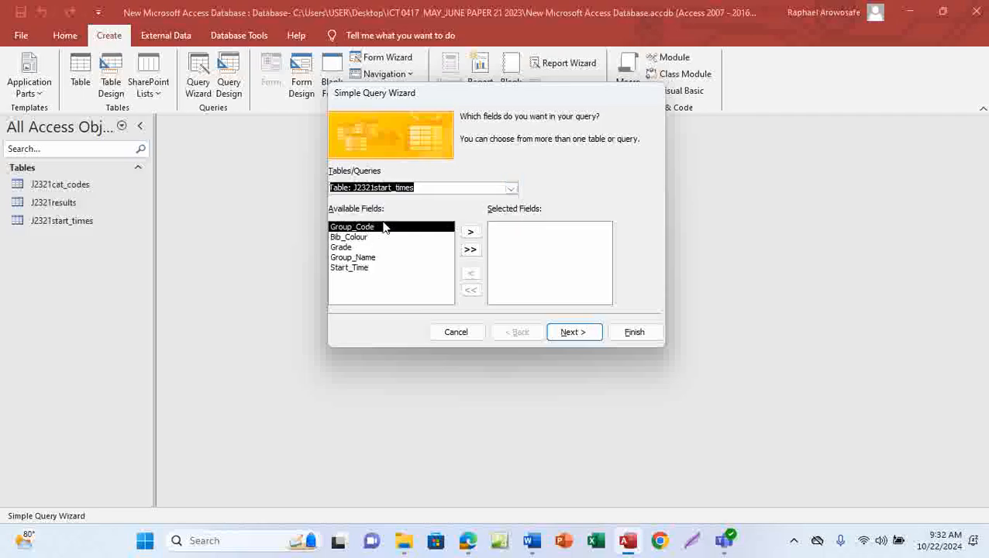
{"action": "left_click", "coordinate": [471, 231]}
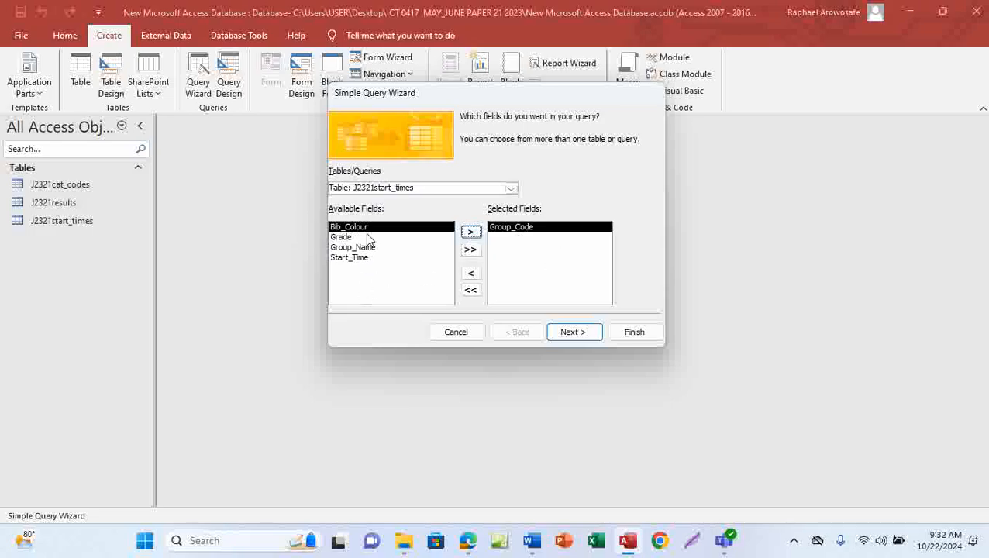
Switch the field source to J2321results and add Last_Name and First_Name
{"action": "mouse_move", "coordinate": [467, 540]}
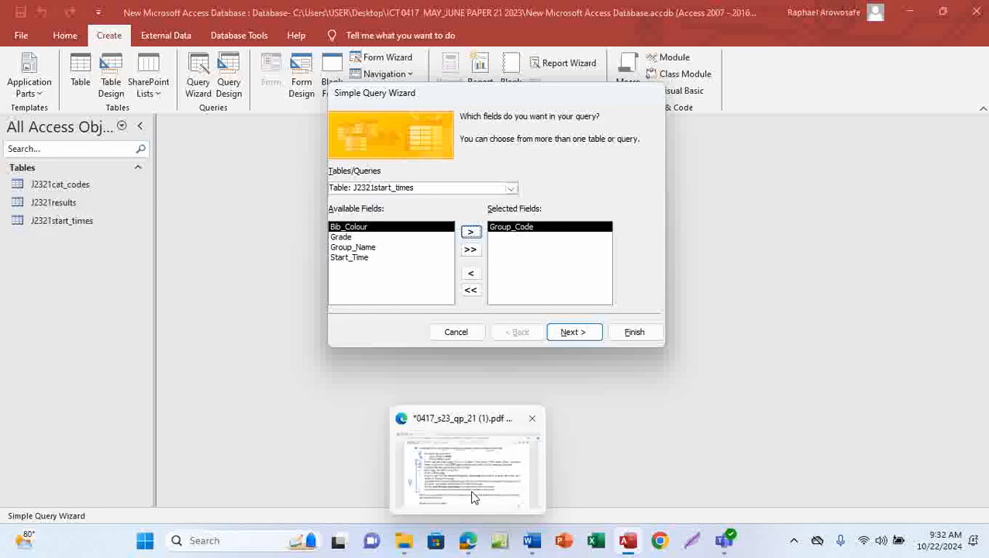
{"action": "left_click", "coordinate": [474, 498]}
{"action": "left_click", "coordinate": [510, 189]}
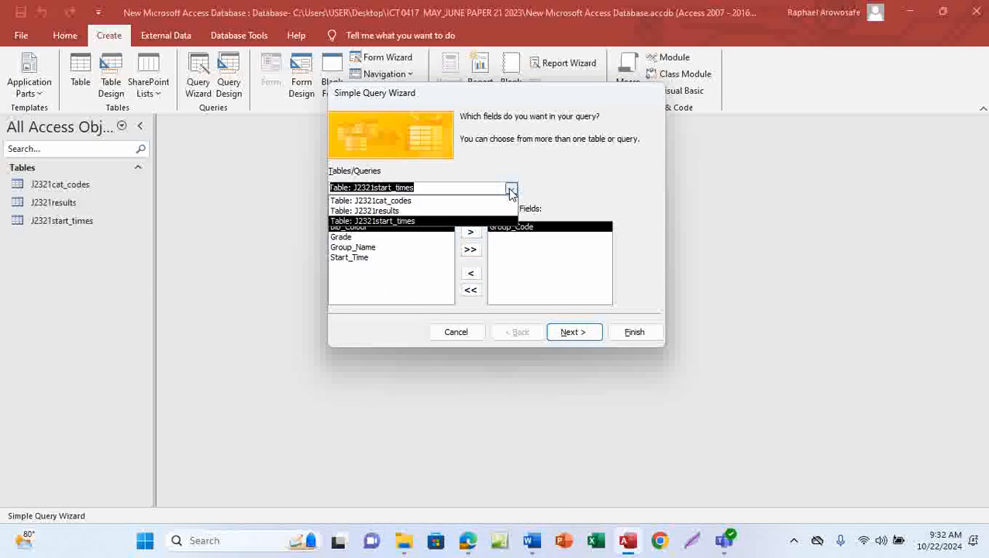
{"action": "left_click", "coordinate": [393, 212]}
{"action": "left_click", "coordinate": [360, 237]}
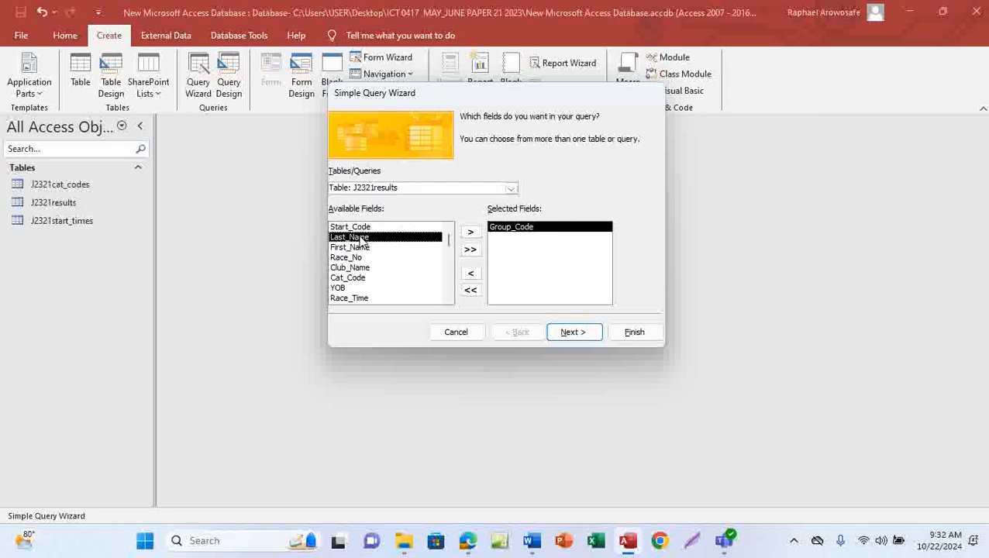
{"action": "left_click", "coordinate": [470, 232]}
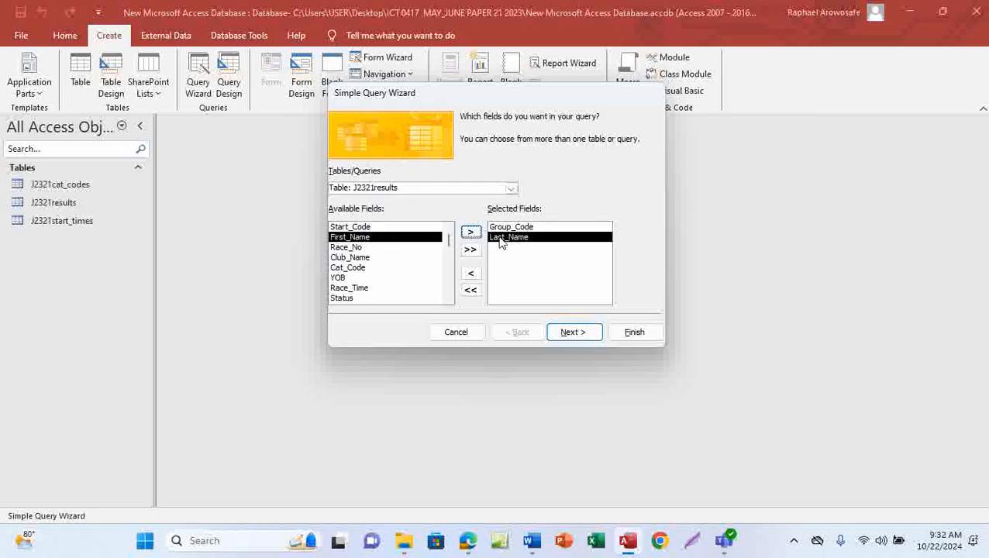
{"action": "left_click", "coordinate": [471, 232]}
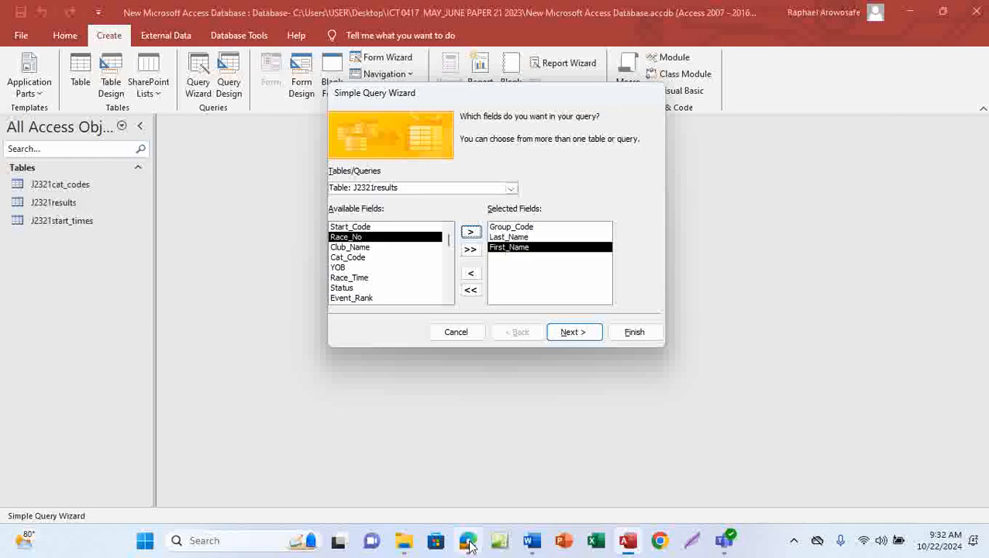
After checking the paper, add YOB and Status to the selected fields
{"action": "mouse_move", "coordinate": [470, 542]}
{"action": "left_click", "coordinate": [490, 486]}
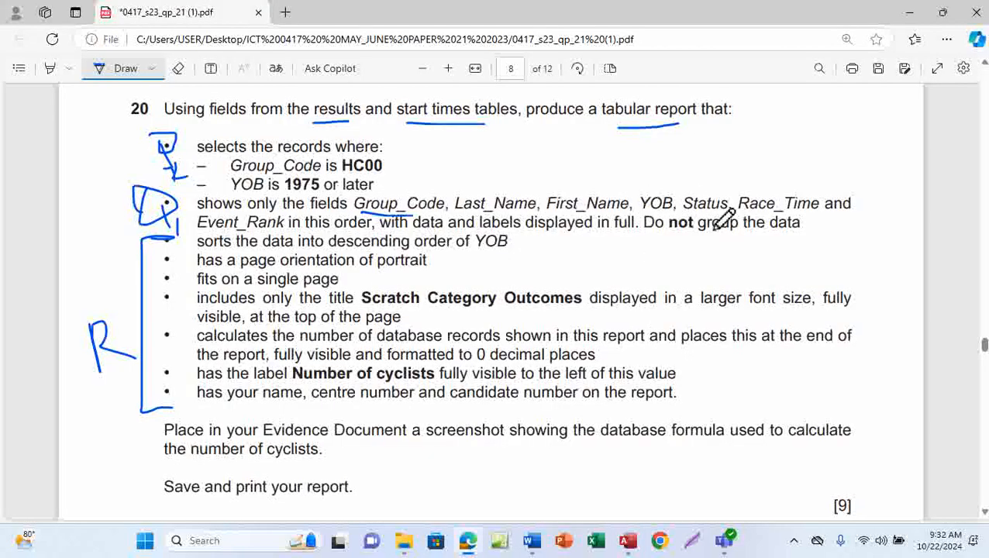
{"action": "mouse_move", "coordinate": [628, 540]}
{"action": "left_click", "coordinate": [626, 473]}
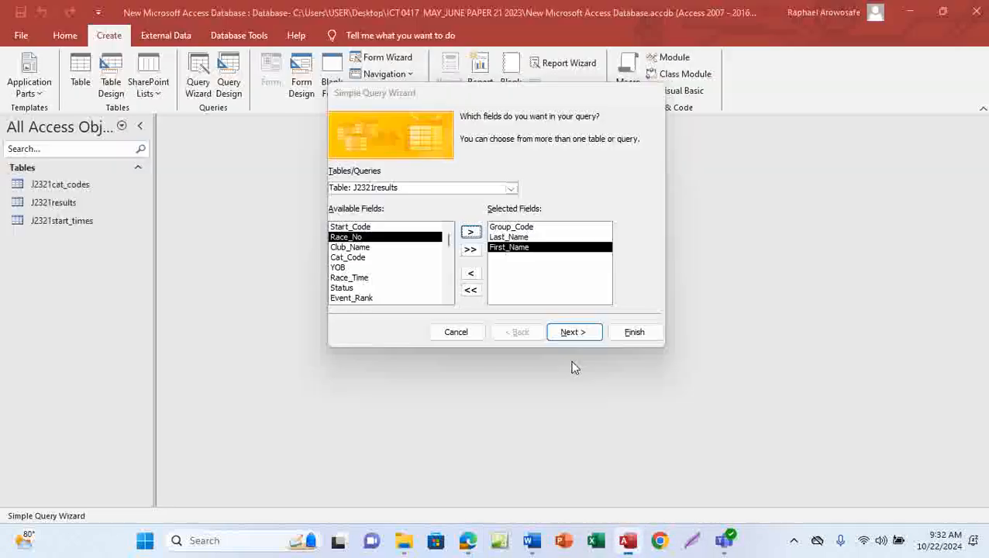
{"action": "left_click", "coordinate": [341, 267]}
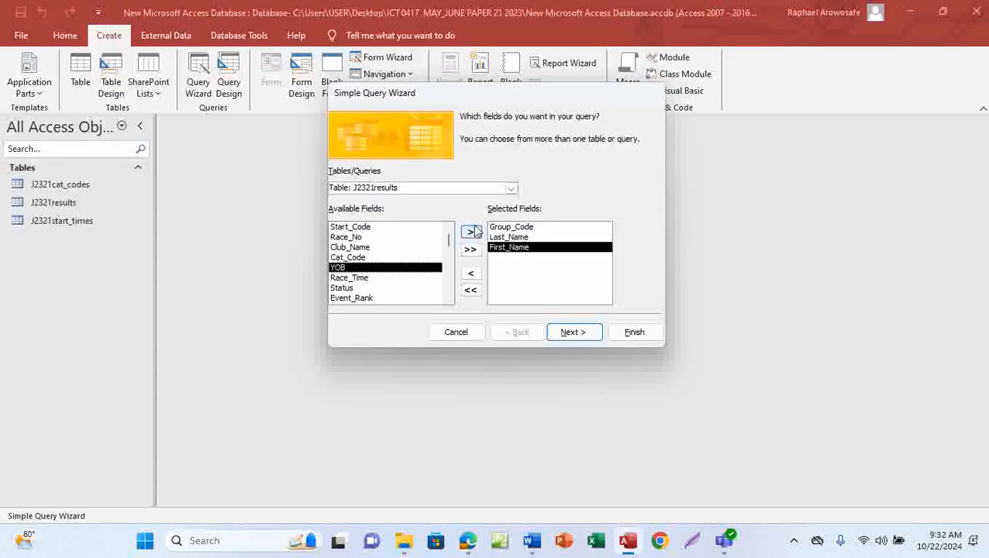
{"action": "left_click", "coordinate": [469, 233]}
{"action": "left_click", "coordinate": [344, 278]}
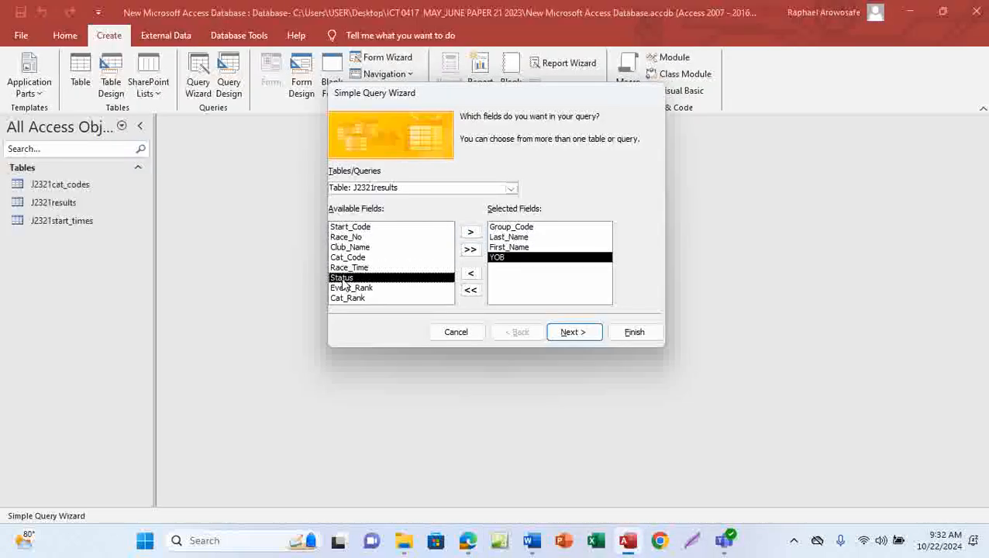
{"action": "left_click", "coordinate": [472, 232]}
Add Race_Time and Event_Rank, then compare against the question paper
{"action": "mouse_move", "coordinate": [470, 542]}
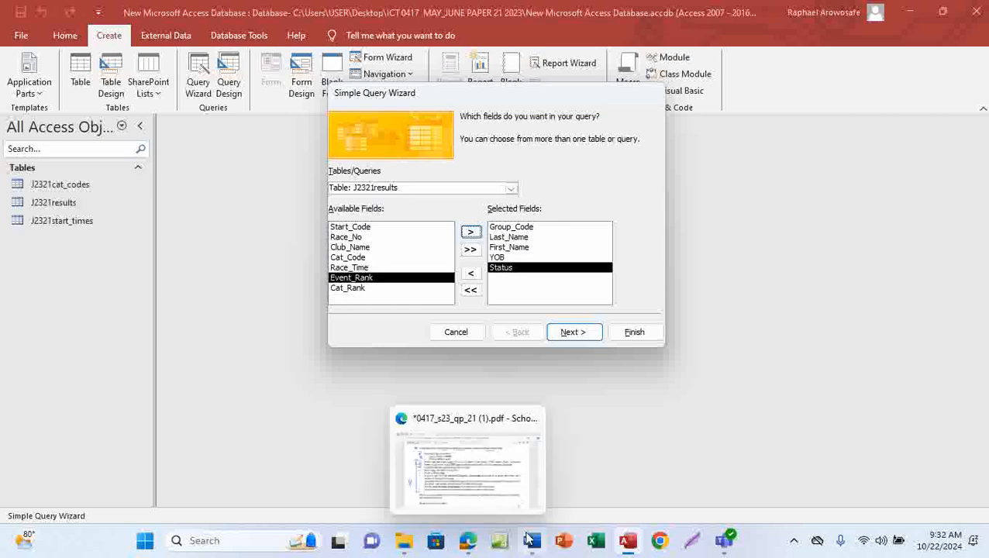
{"action": "mouse_move", "coordinate": [482, 489]}
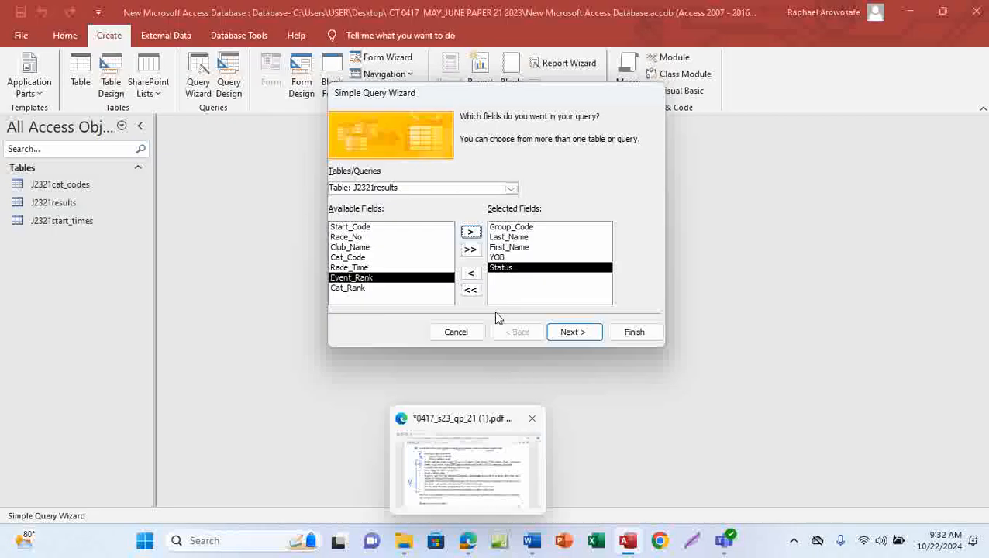
{"action": "left_click", "coordinate": [361, 268]}
{"action": "left_click", "coordinate": [469, 233]}
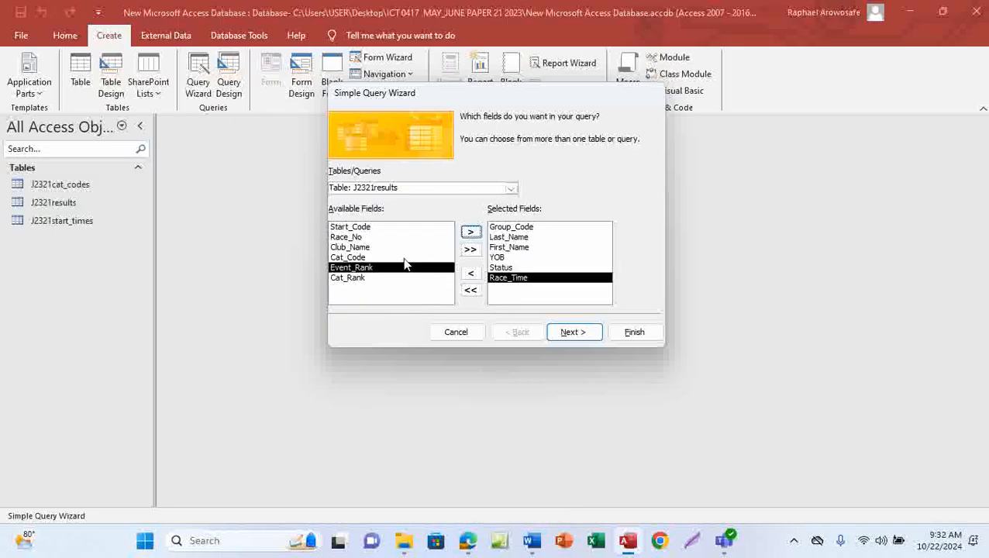
{"action": "left_click", "coordinate": [471, 232]}
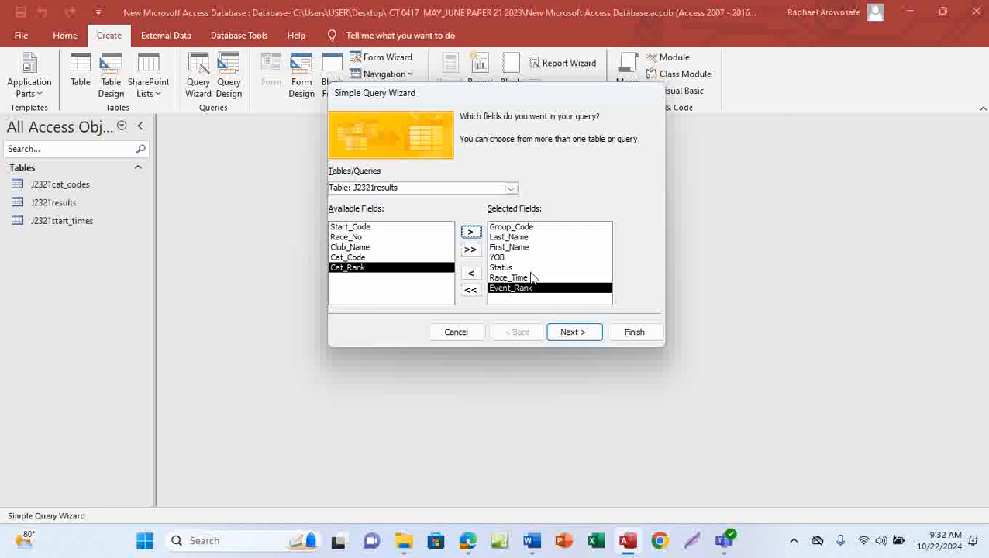
{"action": "left_click", "coordinate": [468, 540]}
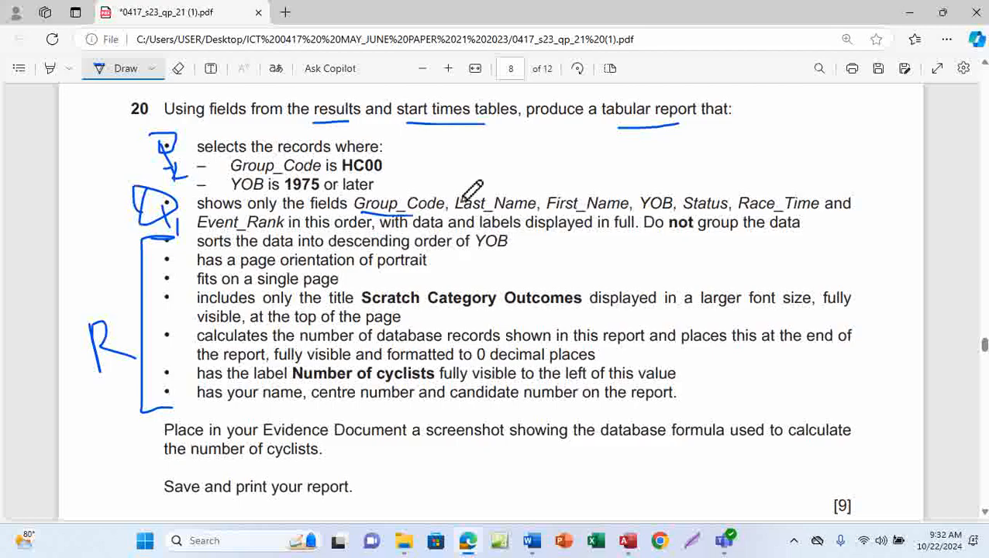
{"action": "mouse_move", "coordinate": [628, 540]}
{"action": "left_click", "coordinate": [626, 502]}
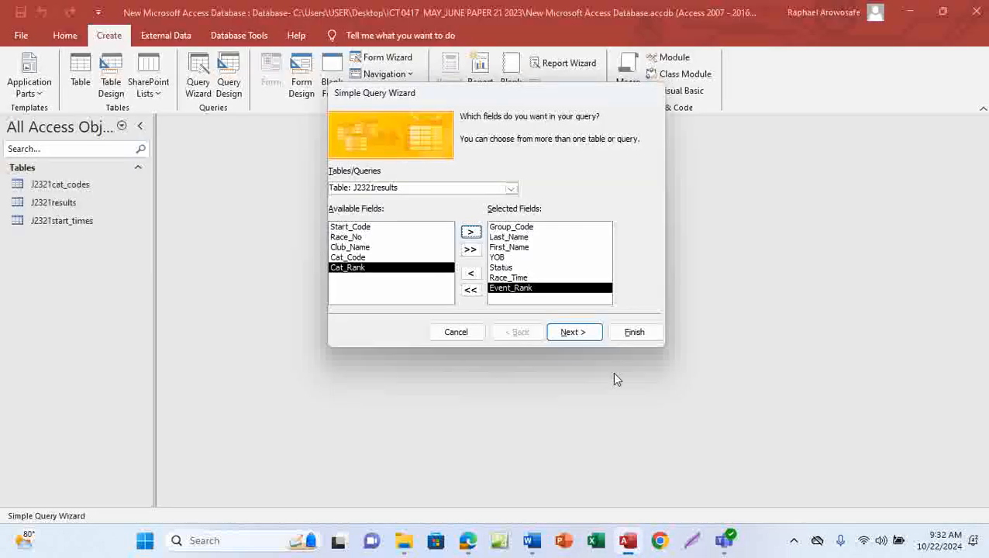
Keep a detail query titled 'J2321start_times Query' and finish, opening its 441 records
{"action": "left_click", "coordinate": [566, 337]}
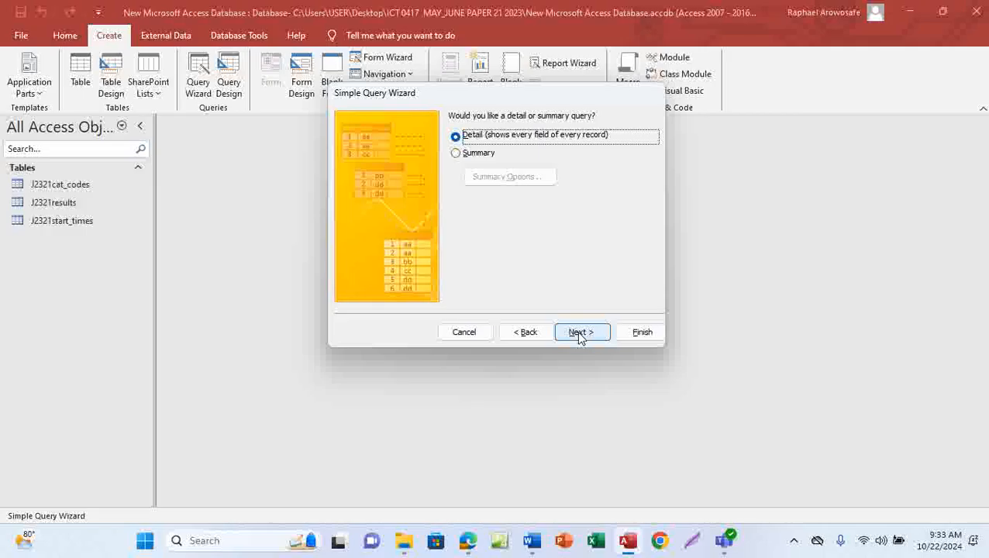
{"action": "left_click", "coordinate": [579, 333]}
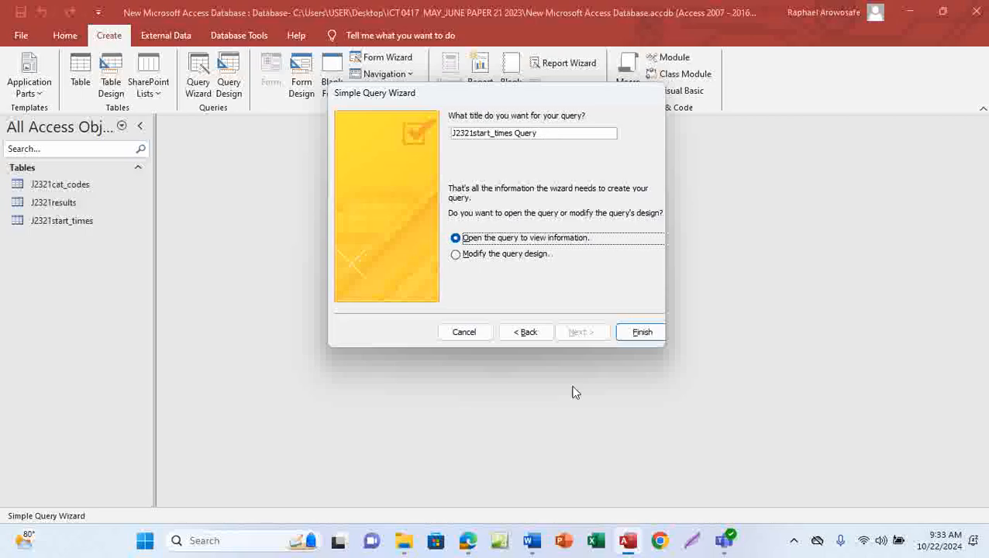
{"action": "left_click", "coordinate": [640, 333]}
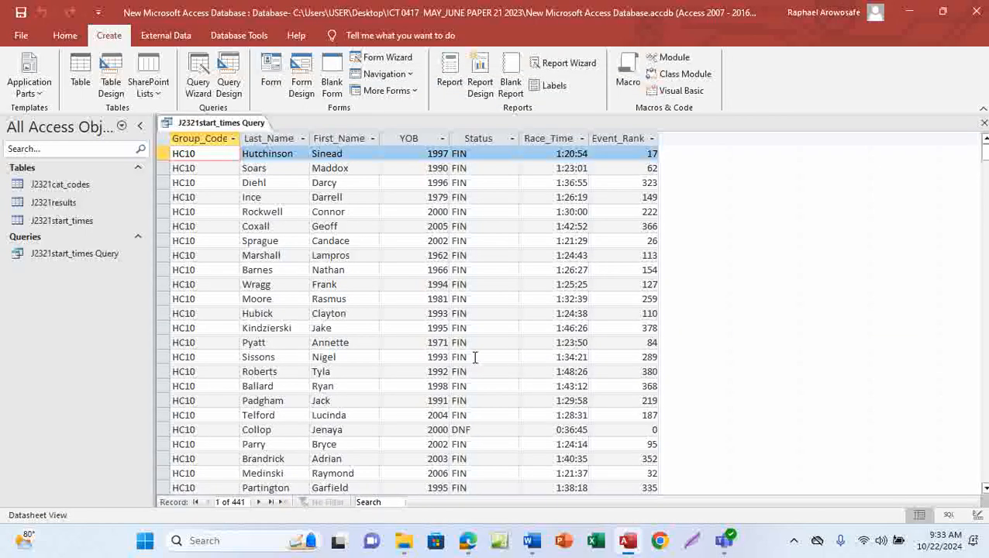
{"action": "left_click", "coordinate": [112, 254]}
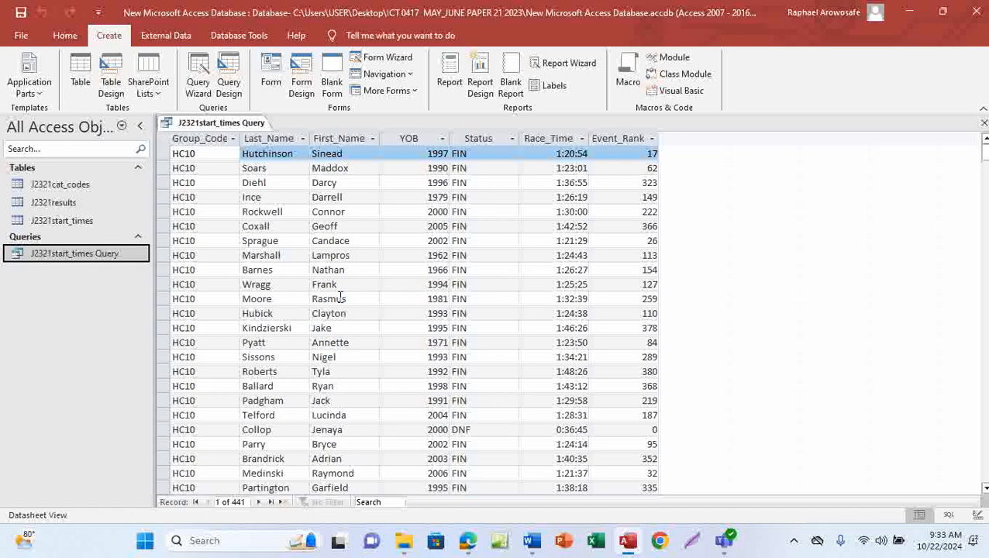
{"action": "scroll", "coordinate": [568, 335], "scroll_direction": "down", "scroll_amount": 8}
{"action": "scroll", "coordinate": [567, 339], "scroll_direction": "up", "scroll_amount": 7}
{"action": "scroll", "coordinate": [567, 339], "scroll_direction": "up", "scroll_amount": 2}
{"action": "mouse_move", "coordinate": [465, 542]}
{"action": "left_click", "coordinate": [482, 447]}
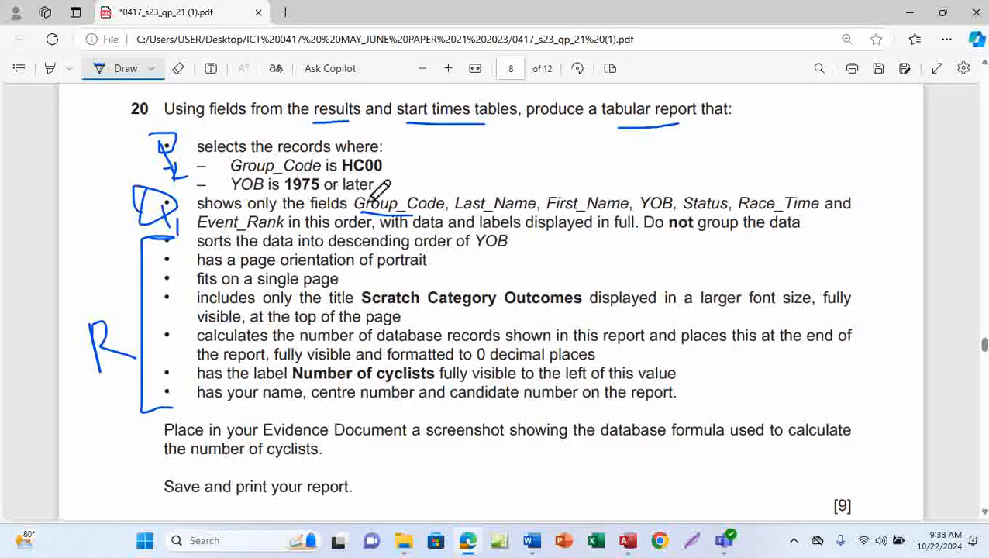
{"action": "left_click_drag", "start_coordinate": [603, 210], "coordinate": [681, 177]}
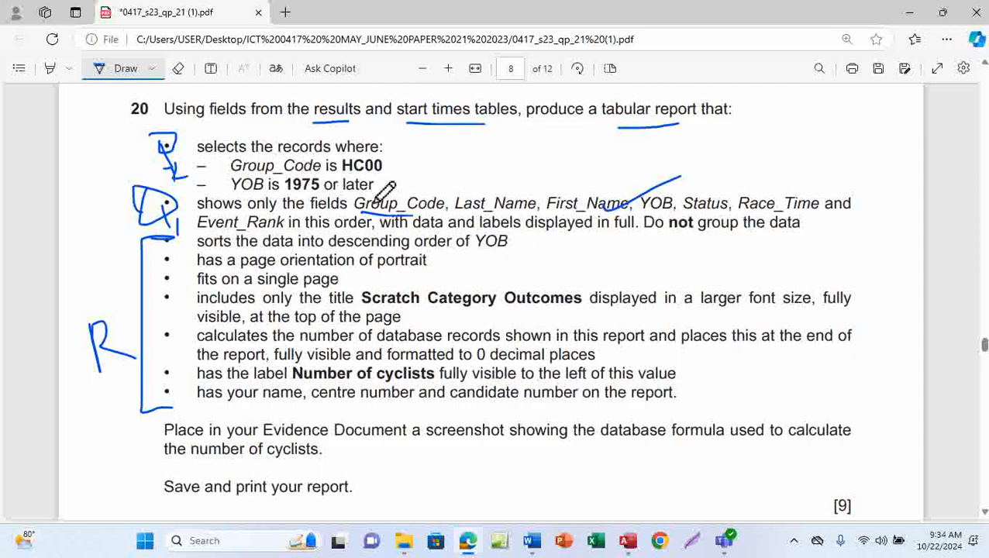
{"action": "mouse_move", "coordinate": [634, 548]}
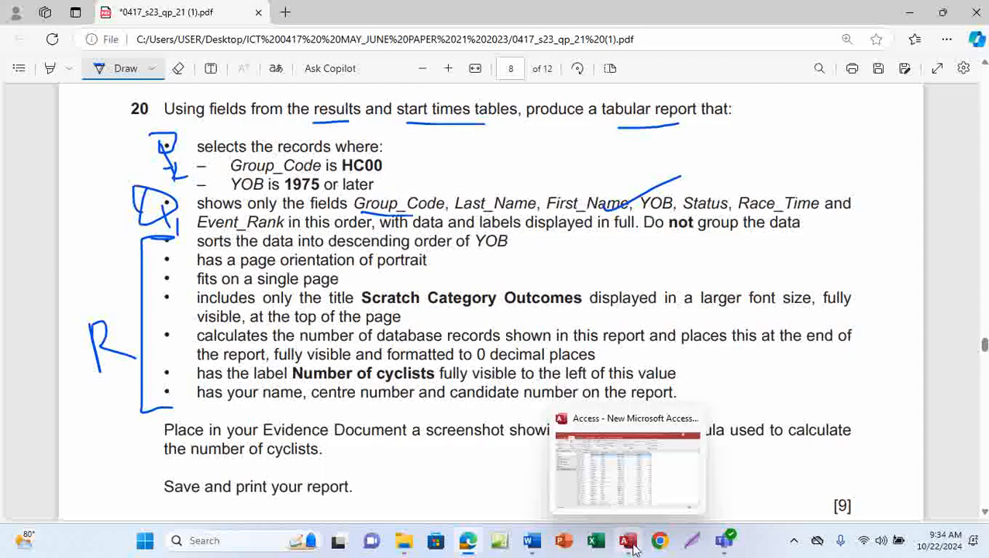
{"action": "left_click", "coordinate": [636, 485]}
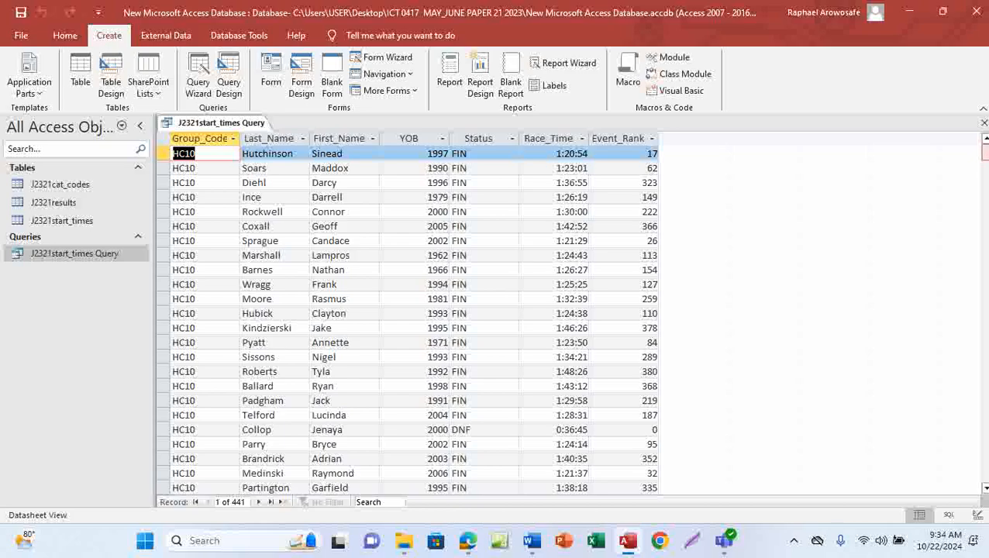
{"action": "left_click_drag", "start_coordinate": [984, 152], "coordinate": [985, 456]}
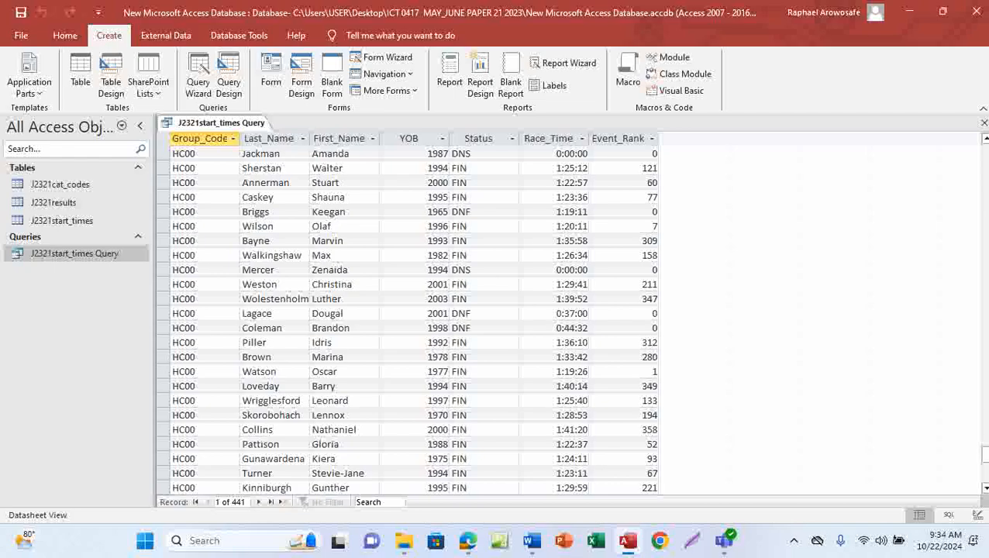
{"action": "left_click_drag", "start_coordinate": [985, 456], "coordinate": [986, 152]}
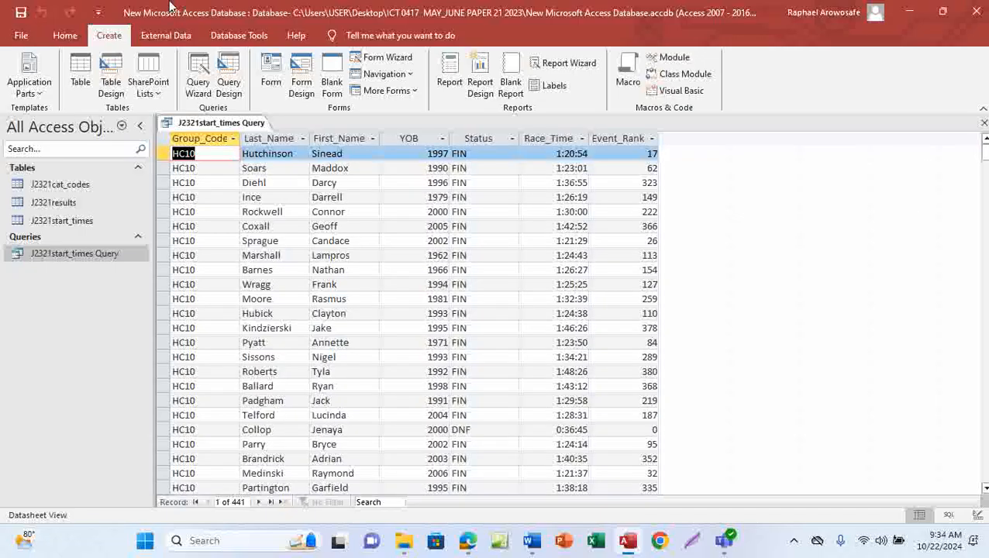
{"action": "left_click", "coordinate": [67, 39]}
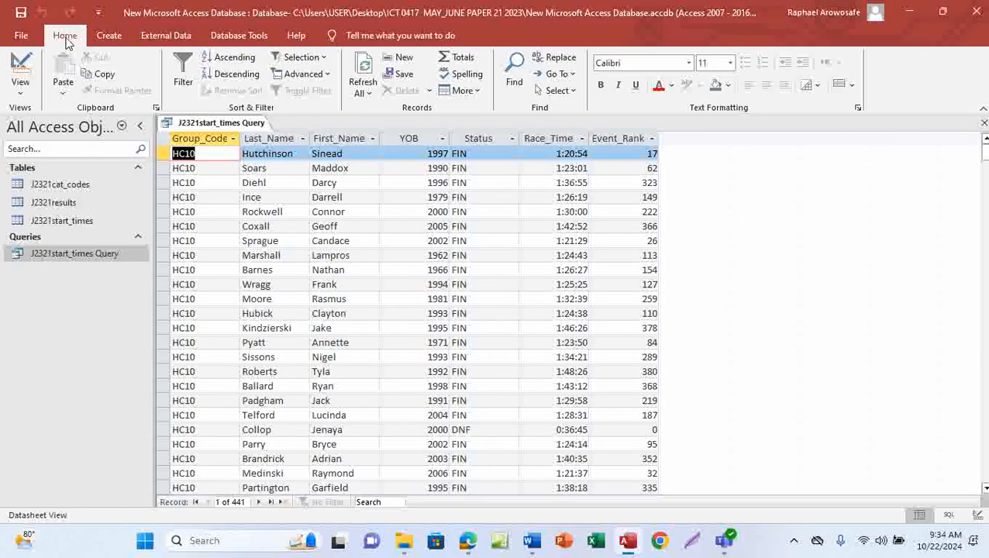
In Design View, give Group_Code the criterion HC00 and run the query
{"action": "left_click", "coordinate": [20, 93]}
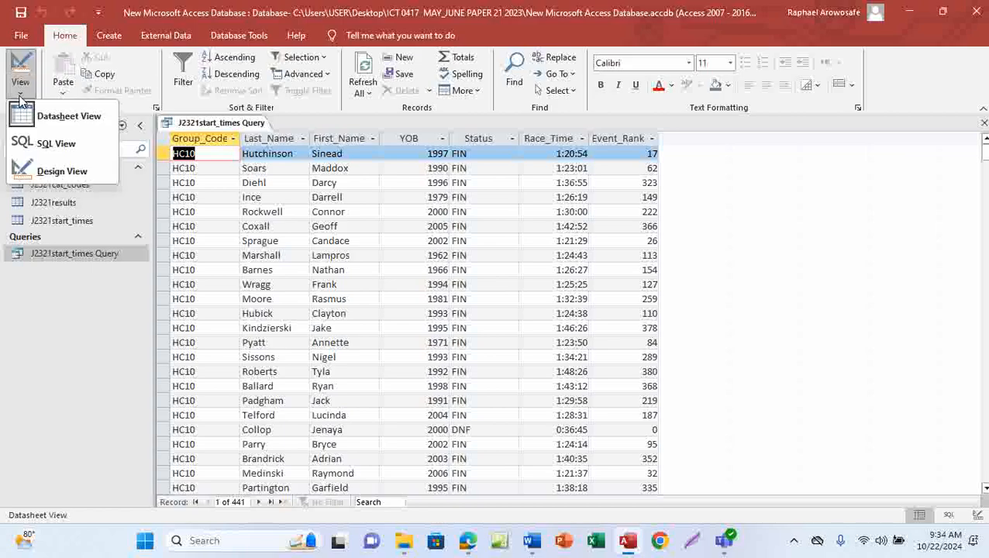
{"action": "left_click", "coordinate": [55, 173]}
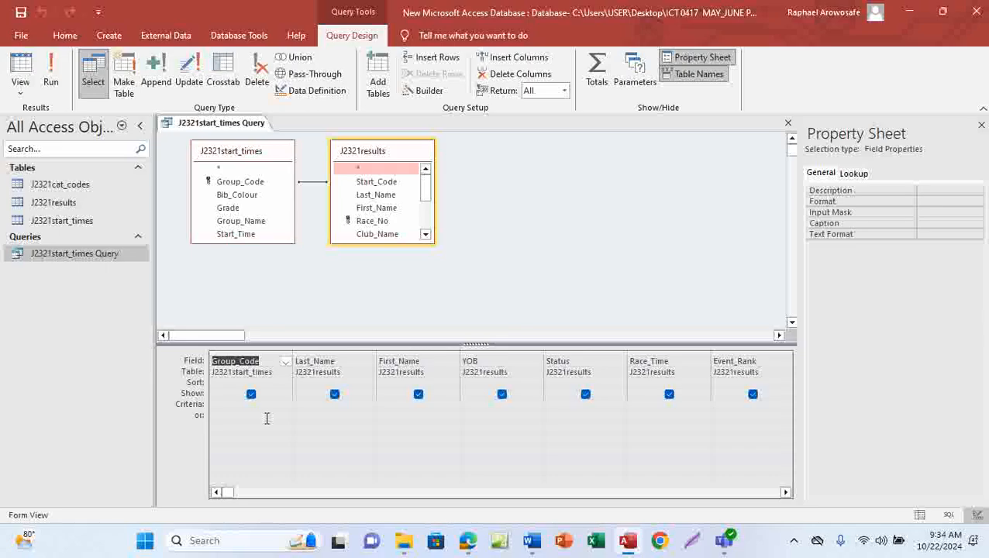
{"action": "left_click", "coordinate": [220, 405]}
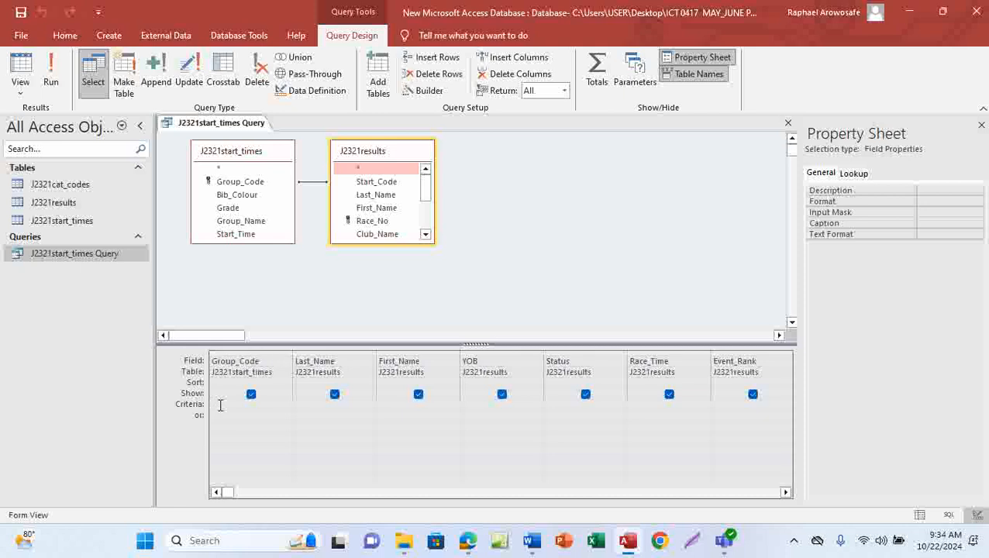
{"action": "key", "text": "Caps_Lock"}
{"action": "type", "text": "H0"}
{"action": "type", "text": "00"}
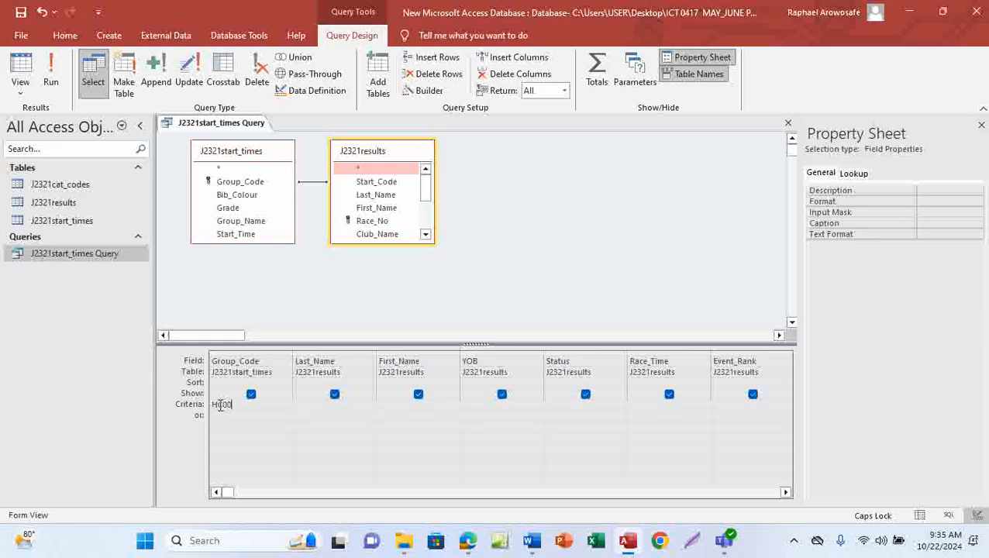
{"action": "left_click", "coordinate": [52, 84]}
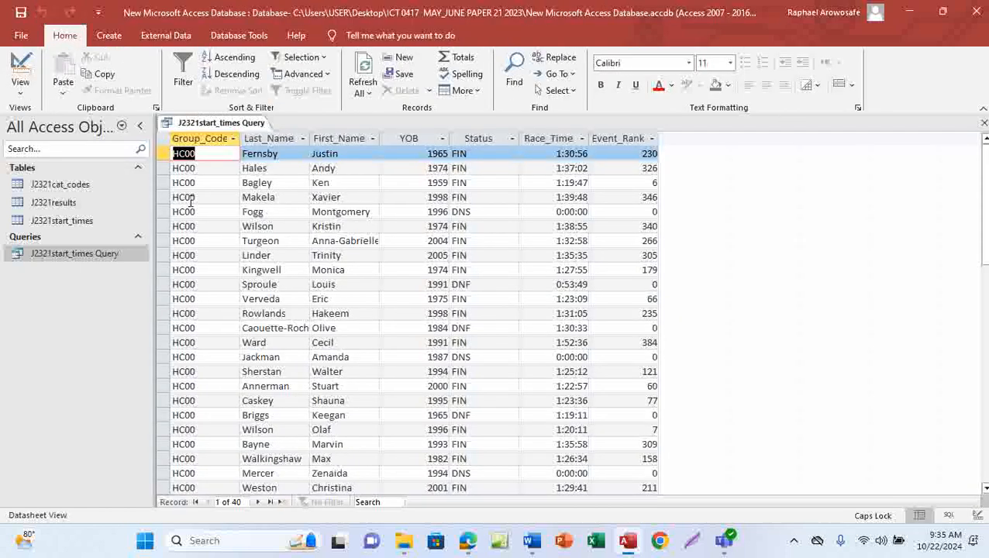
Scroll through the 40 HC00 records in the query datasheet
{"action": "scroll", "coordinate": [208, 388], "scroll_direction": "down", "scroll_amount": 8}
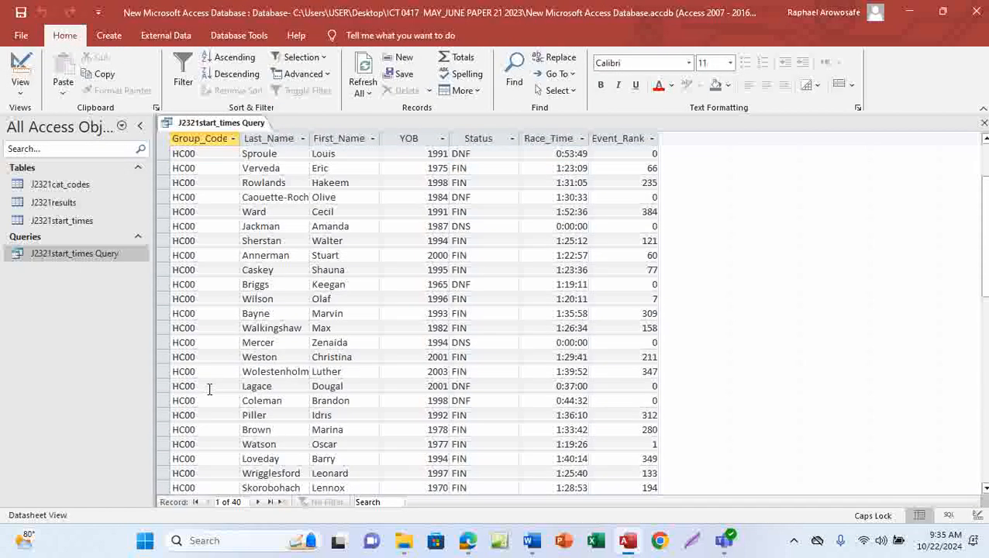
{"action": "scroll", "coordinate": [209, 392], "scroll_direction": "down", "scroll_amount": 1}
{"action": "scroll", "coordinate": [209, 392], "scroll_direction": "up", "scroll_amount": 4}
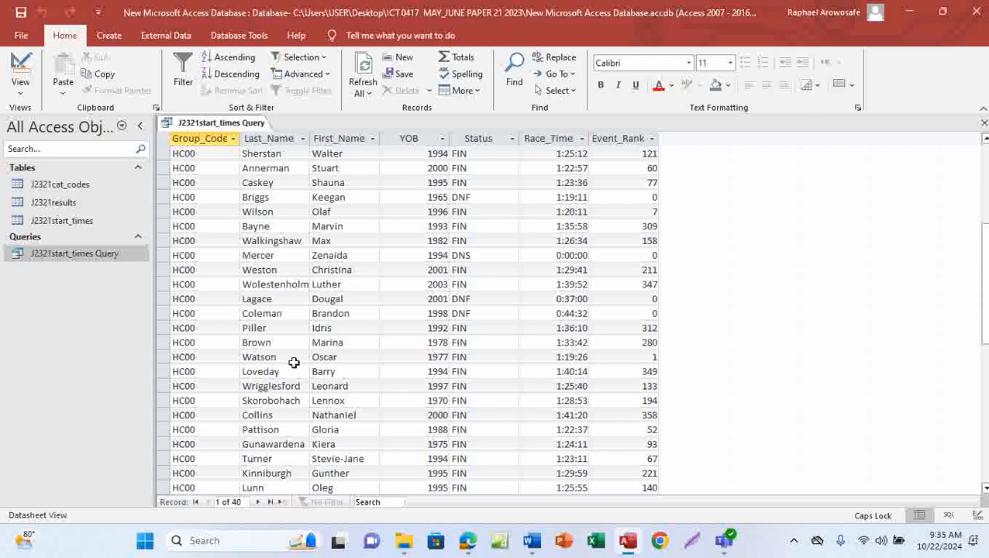
Tick off the HC00 requirement on the exam paper in Edge
{"action": "left_click", "coordinate": [470, 547]}
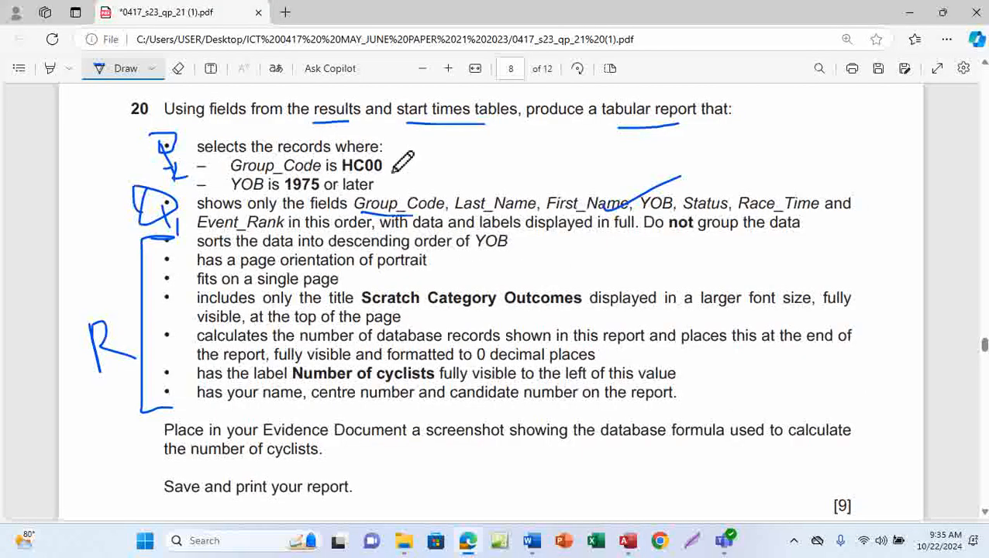
{"action": "left_click_drag", "start_coordinate": [384, 169], "coordinate": [431, 152]}
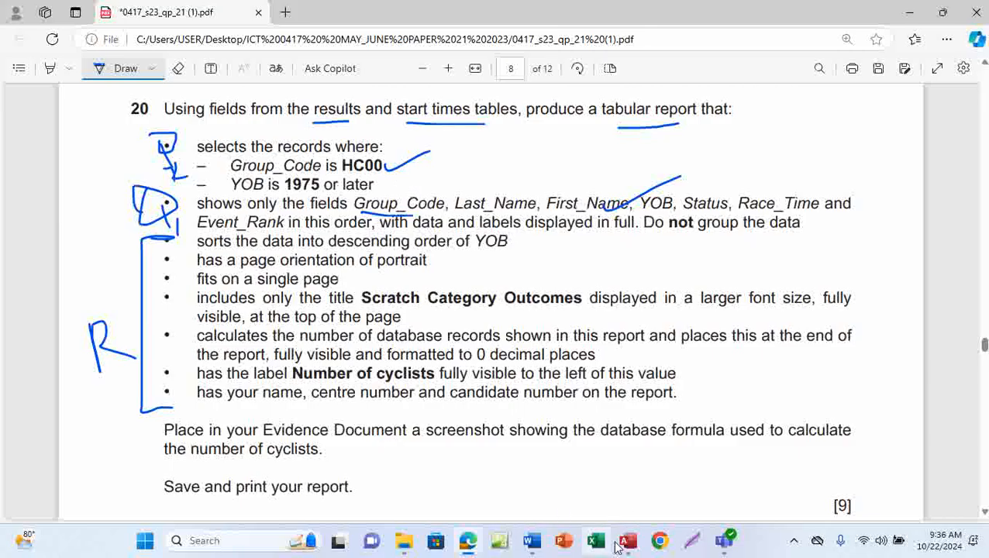
Return to Access and scroll through the HC00 query results
{"action": "mouse_move", "coordinate": [628, 541]}
{"action": "left_click", "coordinate": [634, 496]}
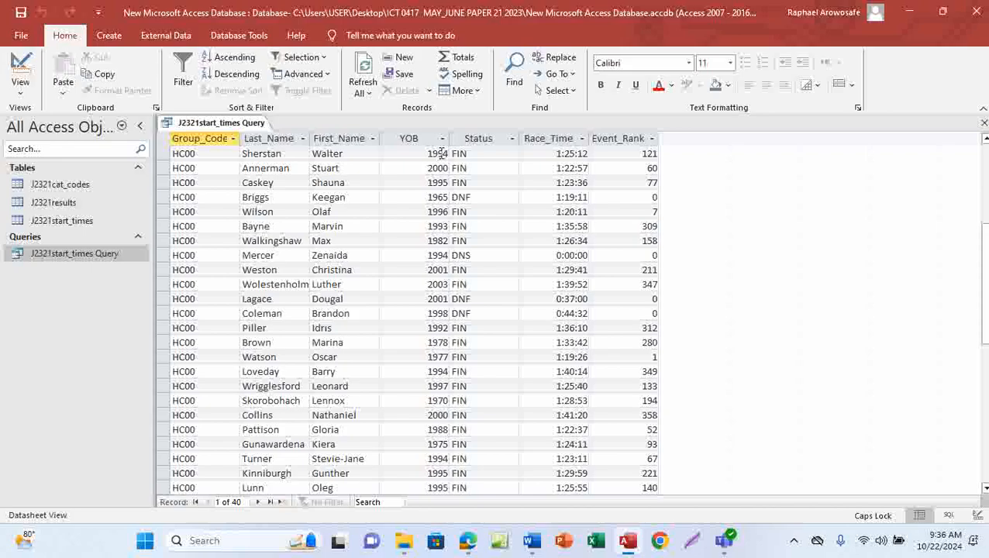
{"action": "scroll", "coordinate": [432, 273], "scroll_direction": "down", "scroll_amount": 7}
{"action": "scroll", "coordinate": [432, 273], "scroll_direction": "up", "scroll_amount": 4}
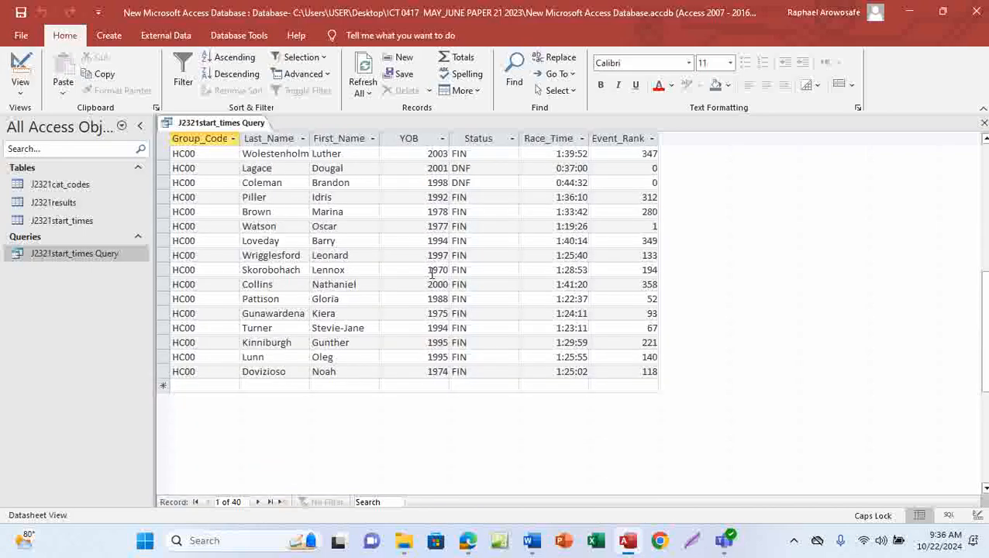
{"action": "scroll", "coordinate": [435, 255], "scroll_direction": "up", "scroll_amount": 2}
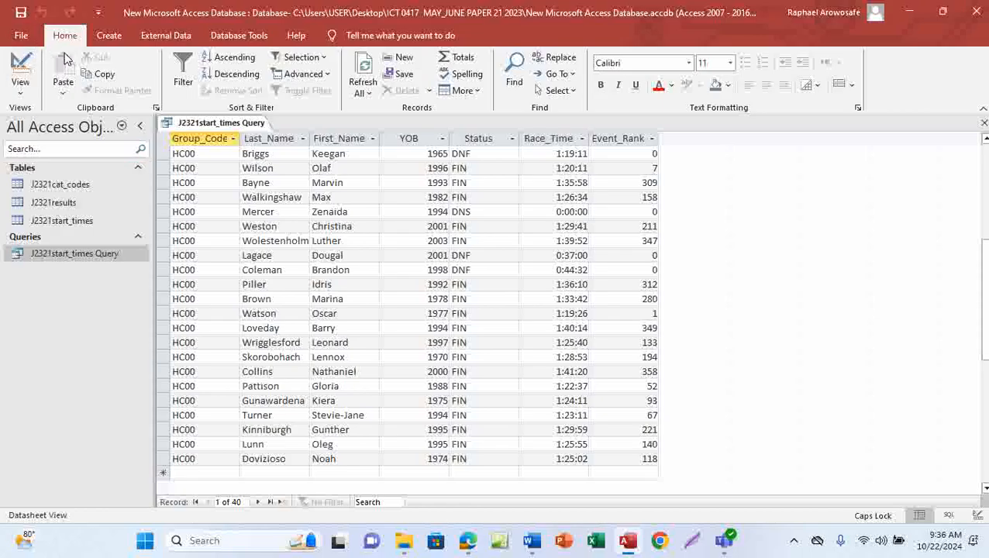
In Design View, add a YOB criterion of >=1975, checking it against the paper
{"action": "left_click", "coordinate": [21, 91]}
{"action": "left_click", "coordinate": [44, 173]}
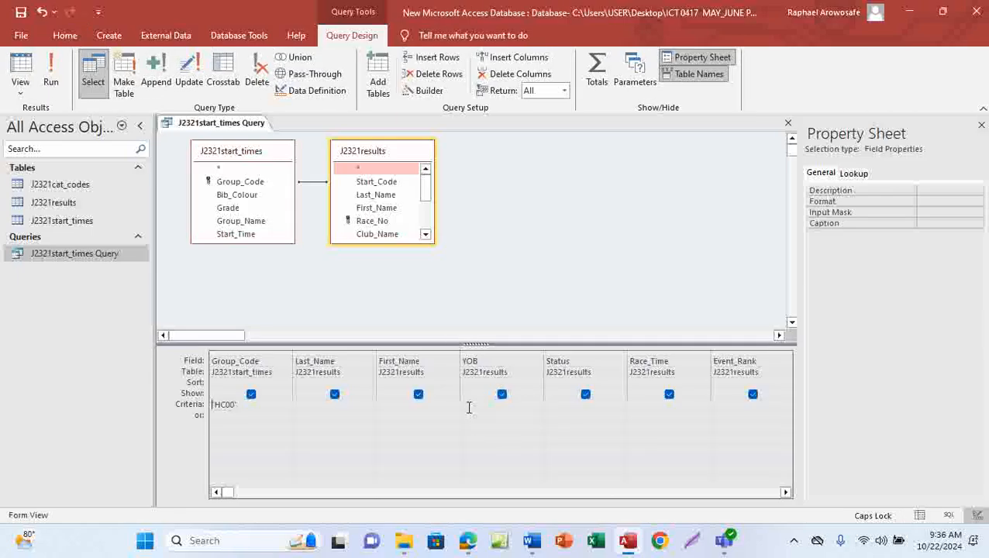
{"action": "left_click", "coordinate": [469, 408]}
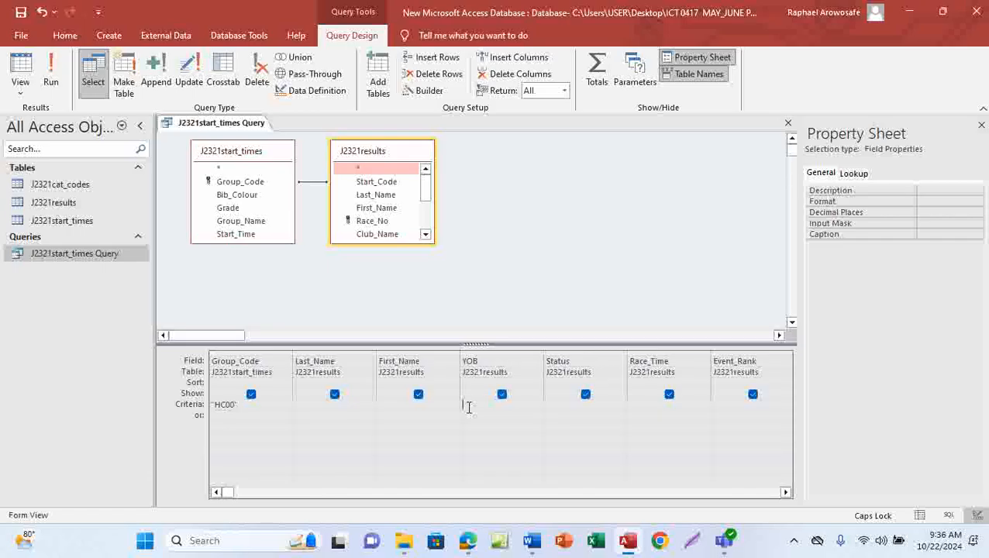
{"action": "type", "text": ">"}
{"action": "type", "text": "1"}
{"action": "type", "text": "="}
{"action": "type", "text": "19"}
{"action": "type", "text": "75"}
{"action": "mouse_move", "coordinate": [467, 540]}
{"action": "left_click", "coordinate": [482, 489]}
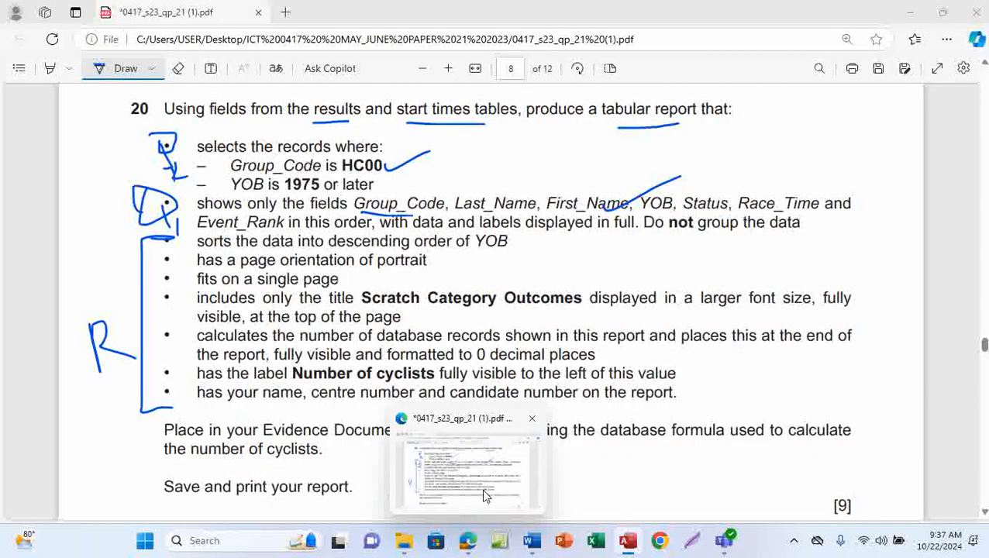
{"action": "key", "text": "alt+Tab"}
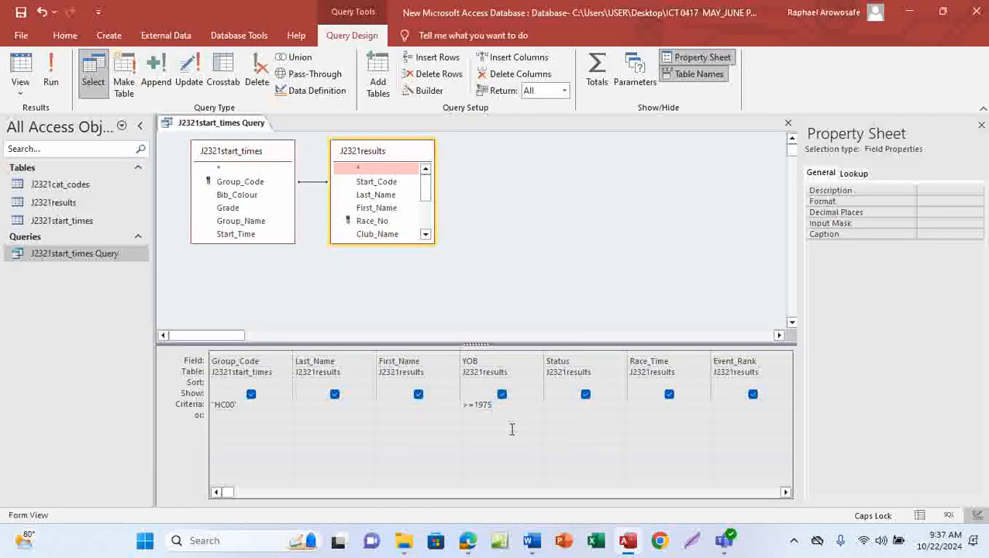
{"action": "left_click", "coordinate": [50, 80]}
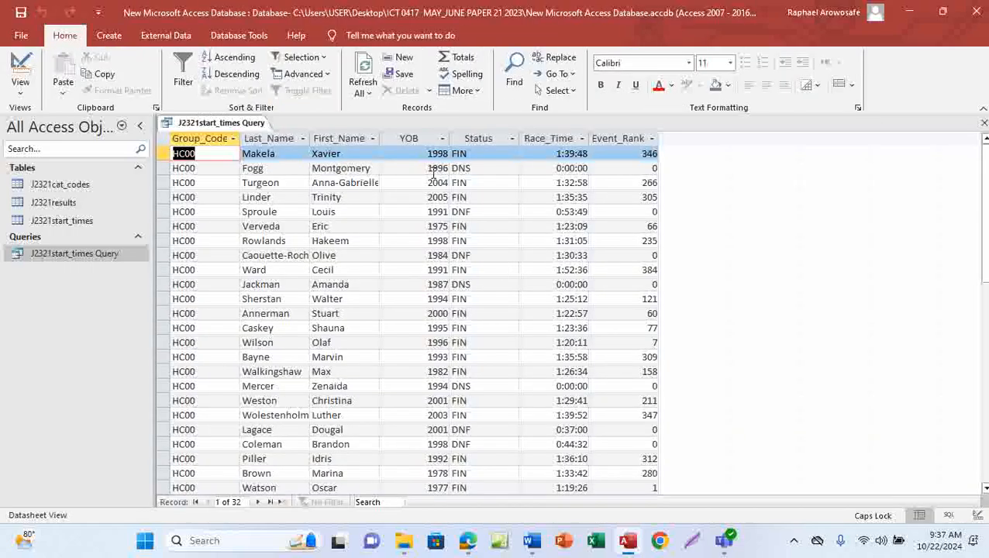
{"action": "scroll", "coordinate": [431, 346], "scroll_direction": "down", "scroll_amount": 5}
{"action": "scroll", "coordinate": [429, 350], "scroll_direction": "up", "scroll_amount": 5}
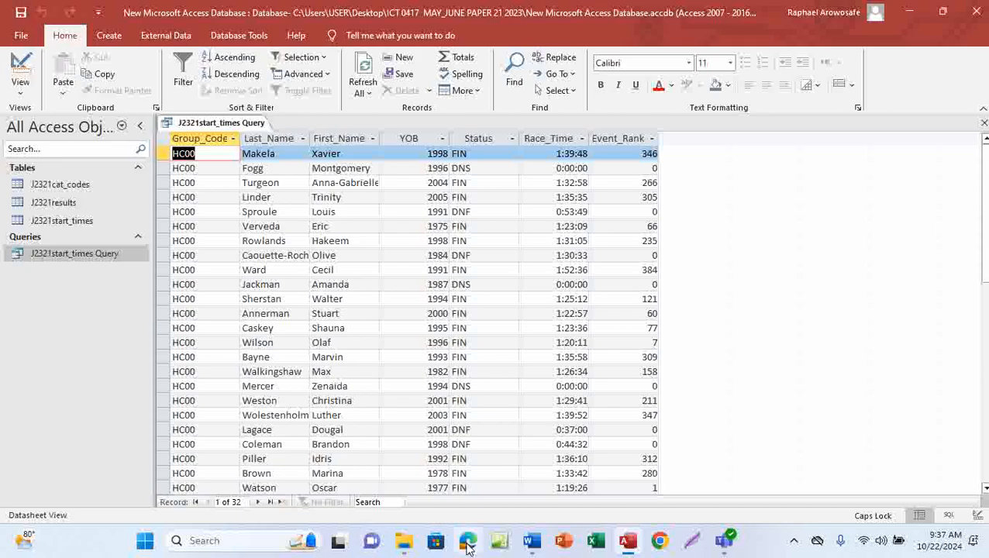
{"action": "left_click", "coordinate": [496, 453]}
Tick the YOB 1975-or-later condition on the paper and return to Access
{"action": "left_click_drag", "start_coordinate": [380, 191], "coordinate": [430, 173]}
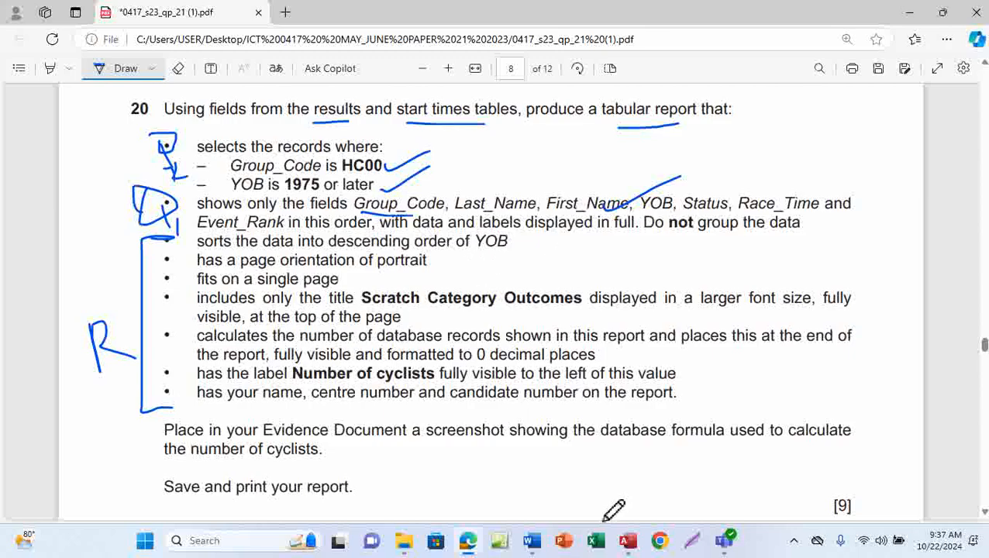
{"action": "mouse_move", "coordinate": [628, 540]}
{"action": "left_click", "coordinate": [637, 488]}
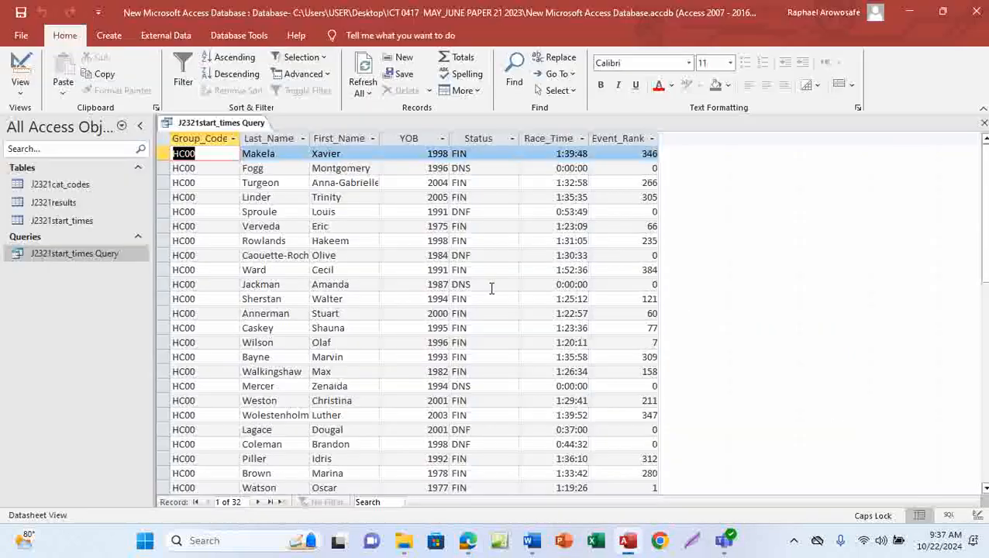
Close the J2321start_times Query datasheet from its tab menu and show the Create ribbon
{"action": "right_click", "coordinate": [230, 127]}
{"action": "left_click", "coordinate": [263, 134]}
{"action": "right_click", "coordinate": [231, 129]}
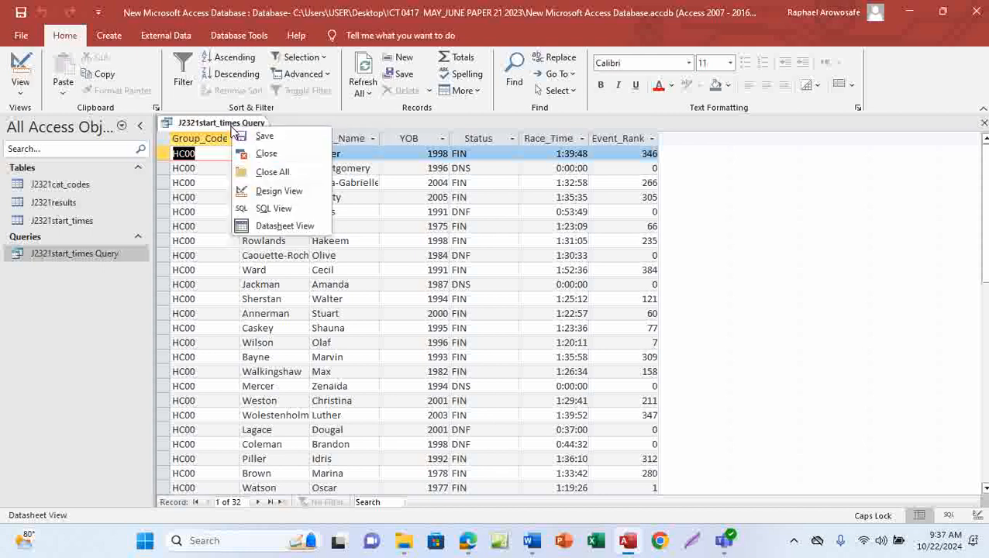
{"action": "left_click", "coordinate": [271, 154]}
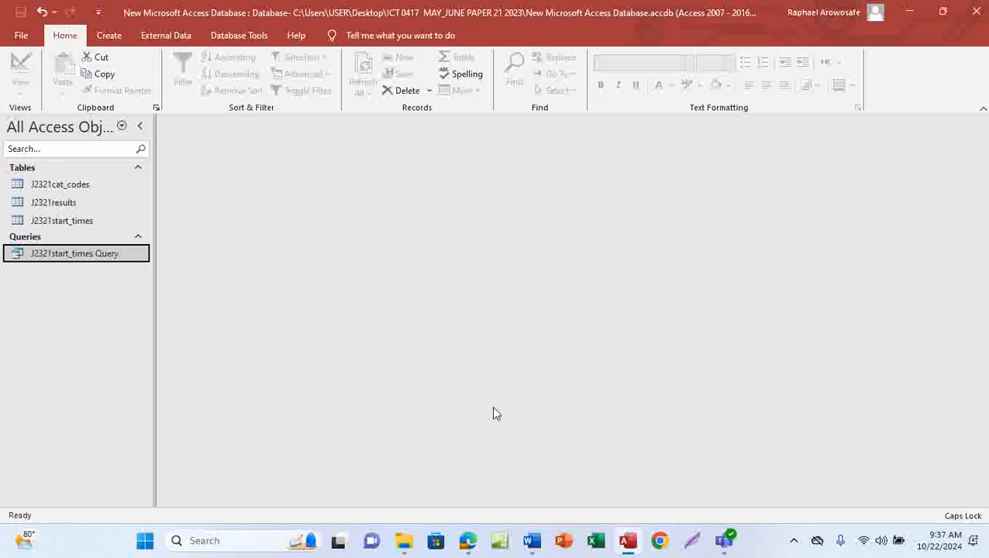
{"action": "left_click", "coordinate": [109, 37]}
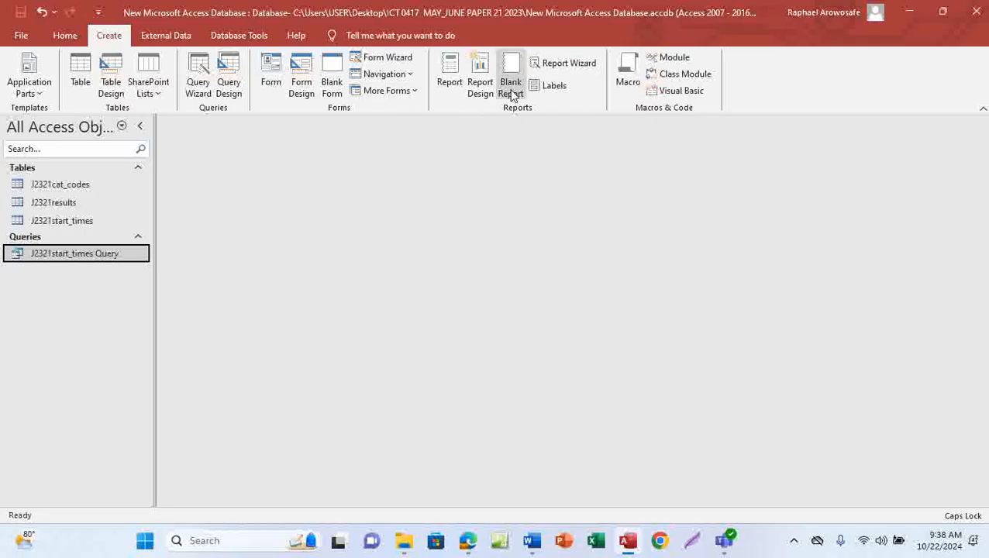
Start a Report Wizard on J2321start_times Query with all seven fields added
{"action": "left_click", "coordinate": [557, 66]}
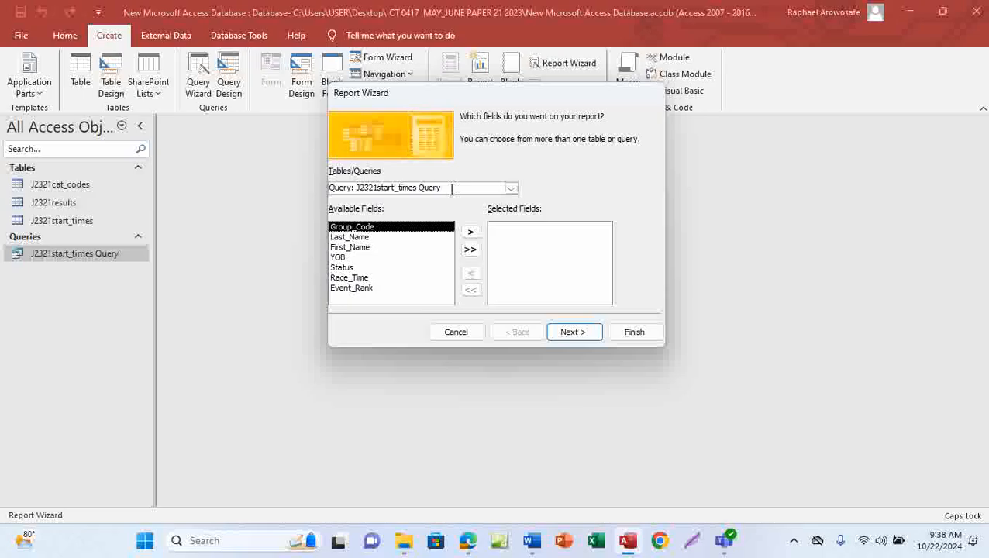
{"action": "left_click", "coordinate": [471, 251]}
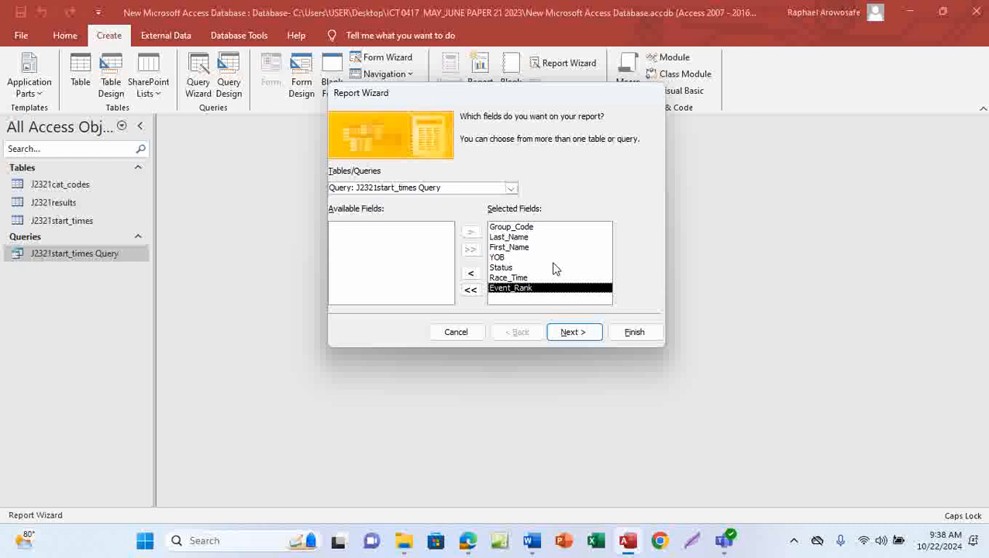
{"action": "left_click", "coordinate": [570, 334]}
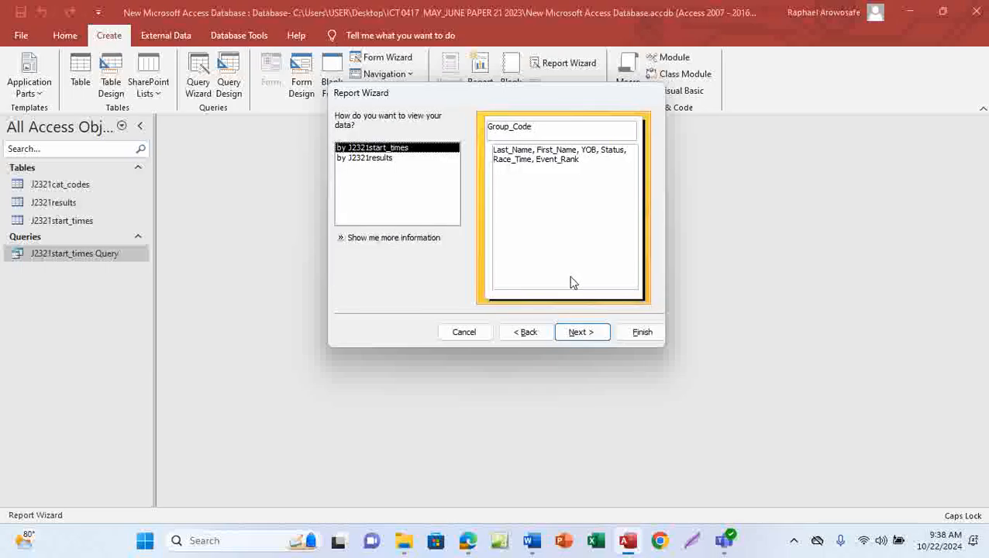
Underline the 'Do not group the data' requirement in the Edge exam question
{"action": "mouse_move", "coordinate": [468, 540]}
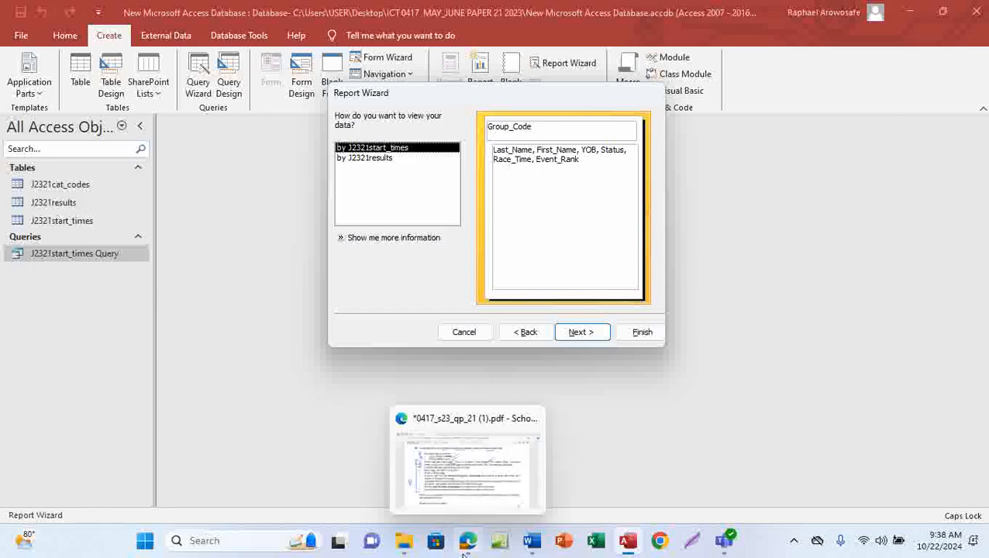
{"action": "left_click", "coordinate": [484, 495]}
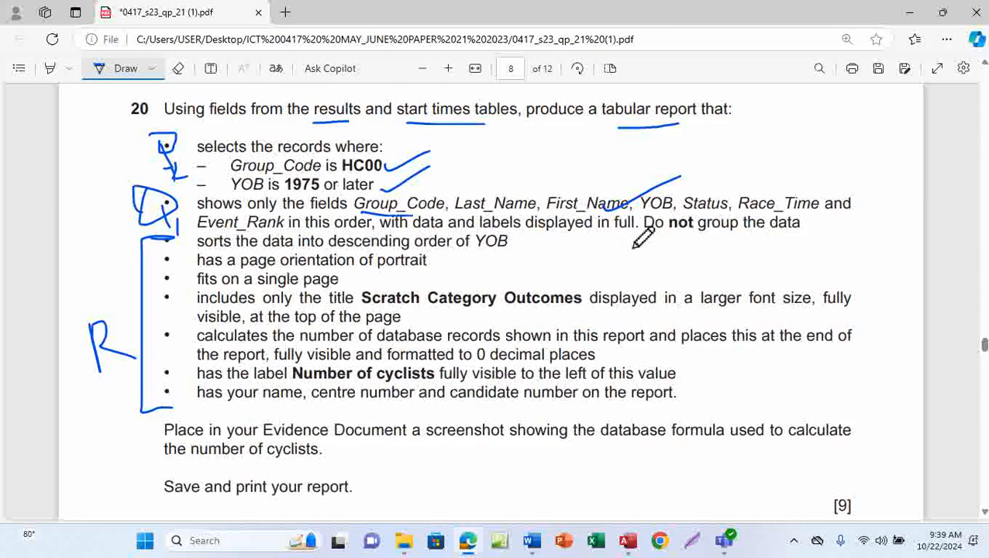
{"action": "left_click_drag", "start_coordinate": [651, 241], "coordinate": [809, 243]}
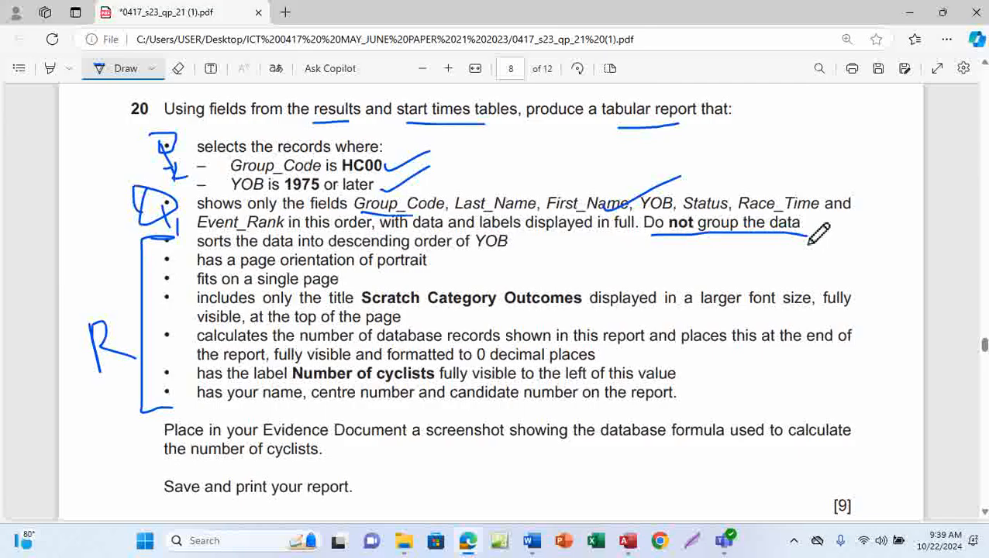
{"action": "mouse_move", "coordinate": [628, 541]}
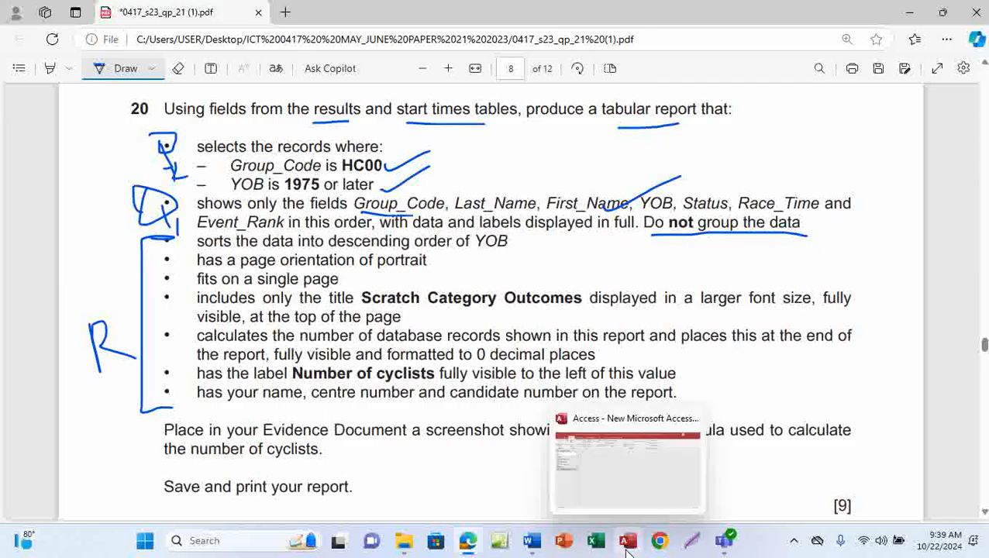
{"action": "left_click", "coordinate": [638, 497]}
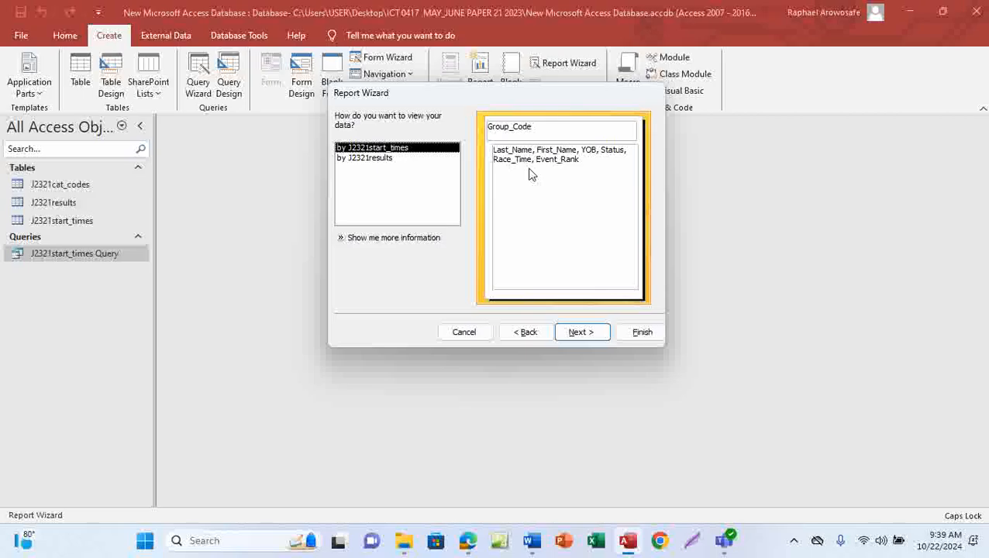
View the records by J2321results and add no grouping levels in the Report Wizard
{"action": "left_click", "coordinate": [376, 160]}
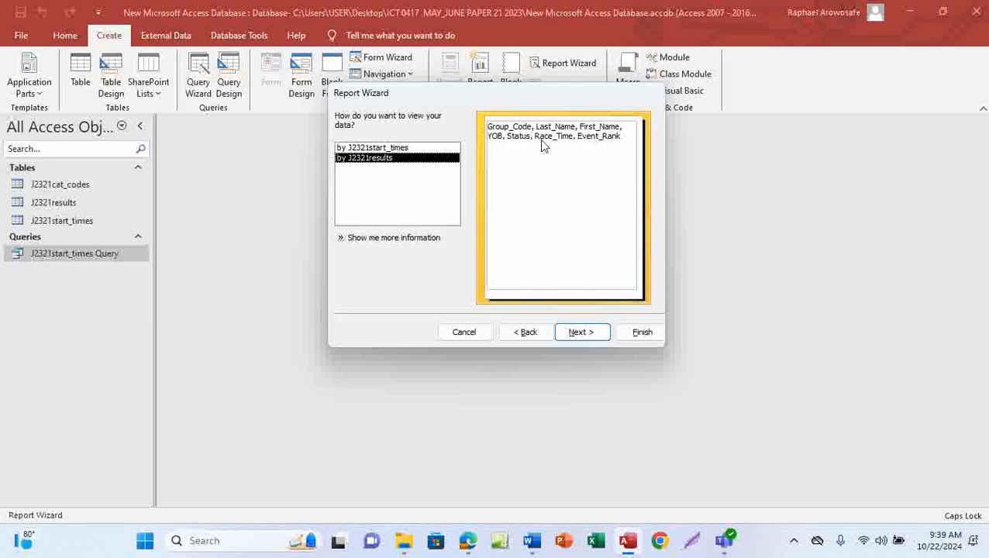
{"action": "left_click", "coordinate": [579, 333]}
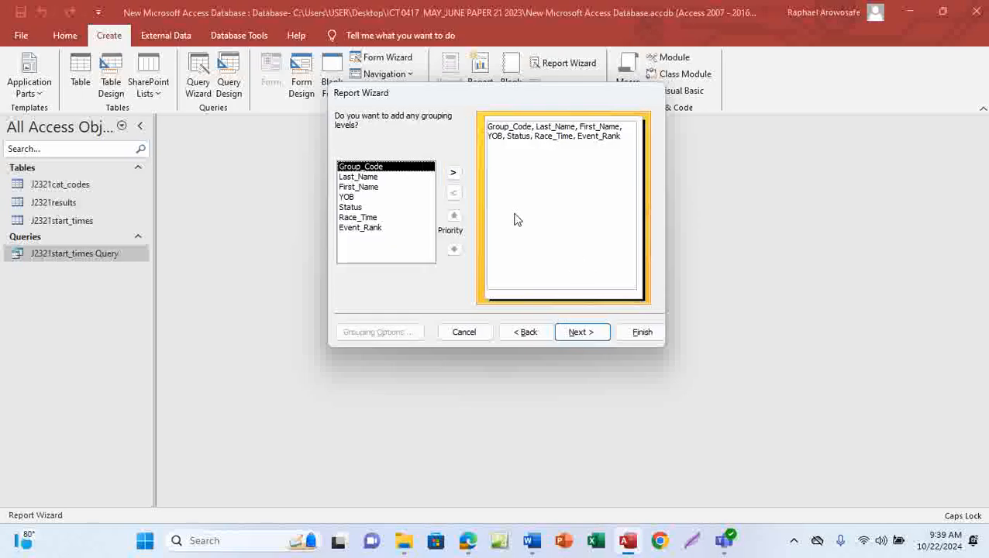
{"action": "left_click", "coordinate": [577, 332]}
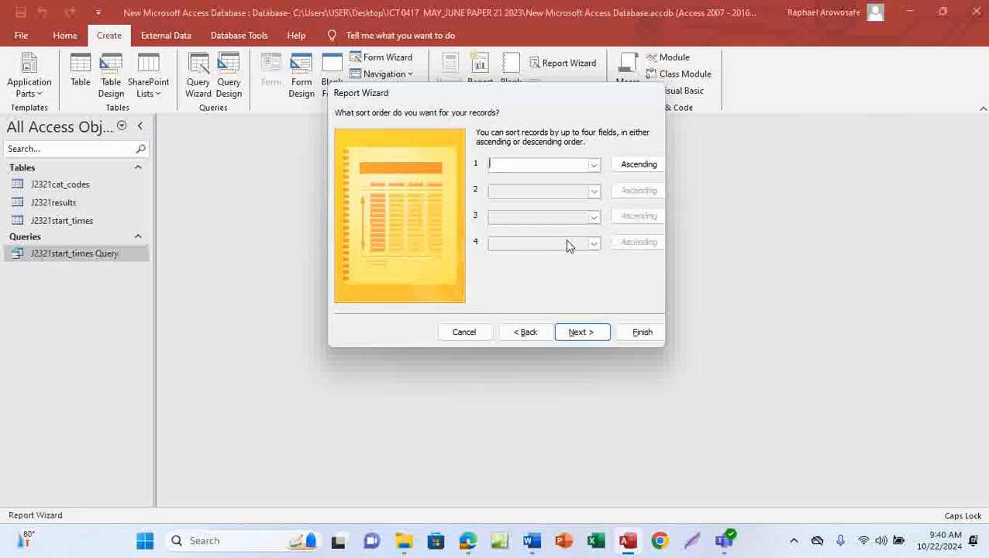
Handwrite 'Later' beside the descending YOB sort requirement on the exam paper
{"action": "mouse_move", "coordinate": [468, 540]}
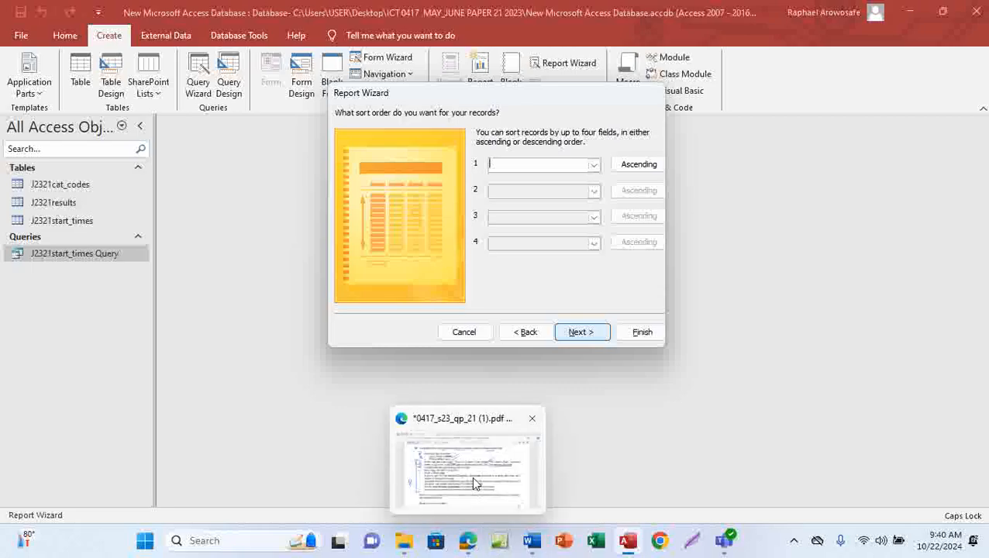
{"action": "left_click", "coordinate": [473, 469]}
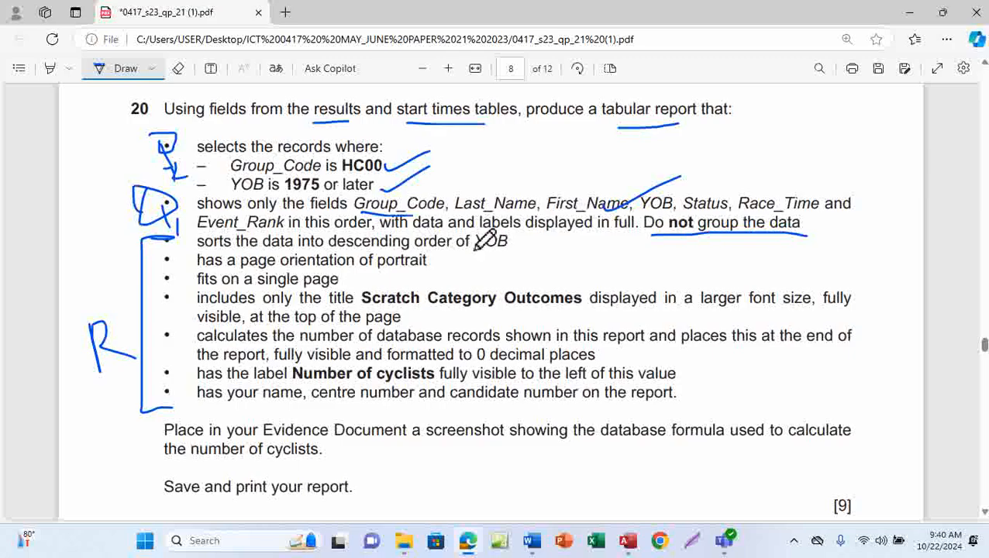
{"action": "mouse_move", "coordinate": [510, 242]}
{"action": "left_mouse_down"}
{"action": "mouse_move", "coordinate": [609, 258]}
{"action": "mouse_move", "coordinate": [619, 247]}
{"action": "mouse_move", "coordinate": [640, 260]}
{"action": "mouse_move", "coordinate": [664, 250]}
{"action": "left_mouse_up"}
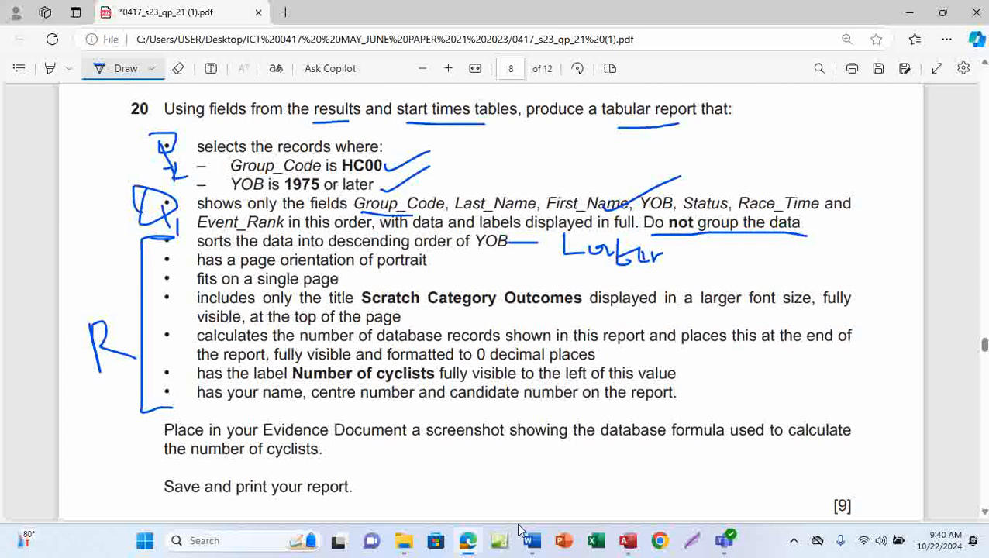
{"action": "mouse_move", "coordinate": [628, 540]}
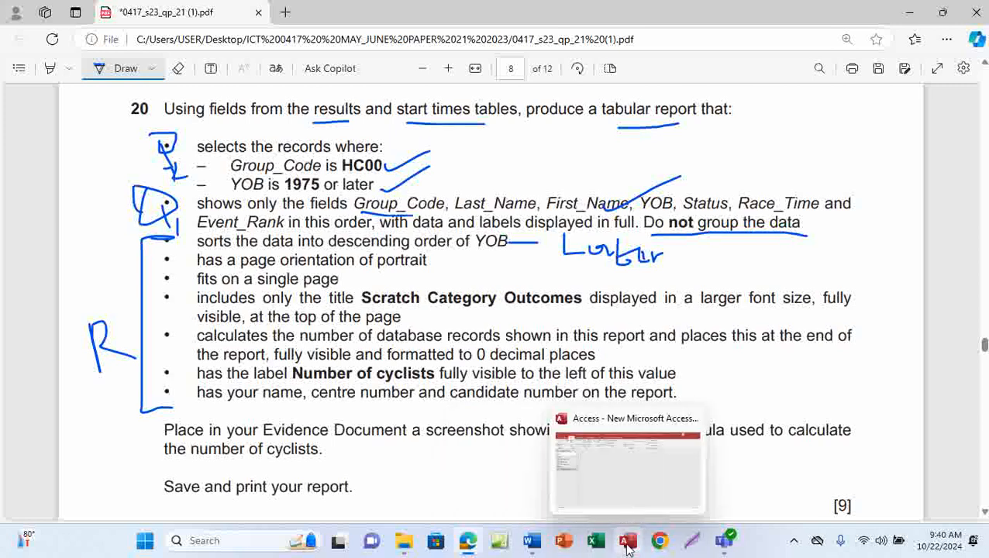
{"action": "left_click", "coordinate": [627, 490]}
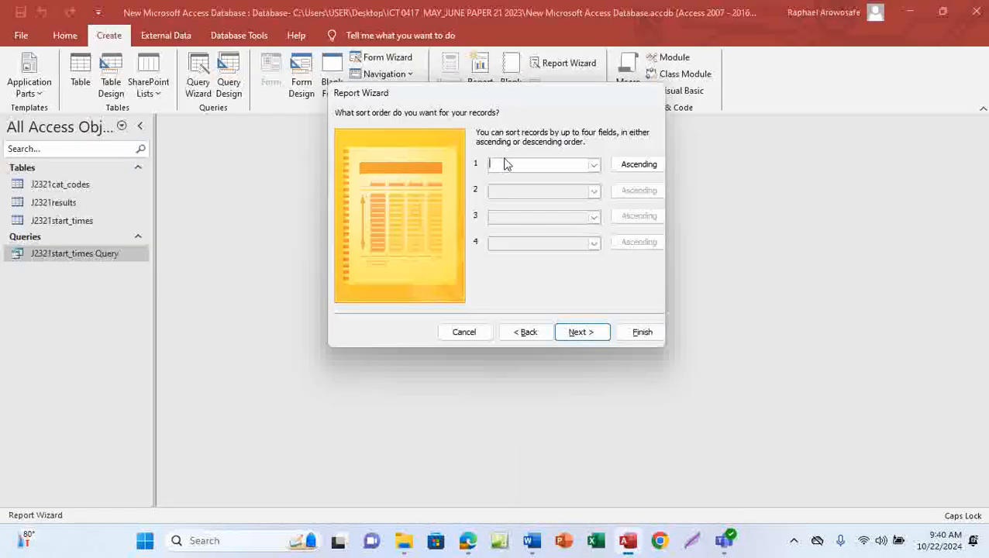
Skip sorting to reach the Tabular, Portrait layout step, then tick 'portrait' on the exam paper
{"action": "left_click", "coordinate": [576, 332]}
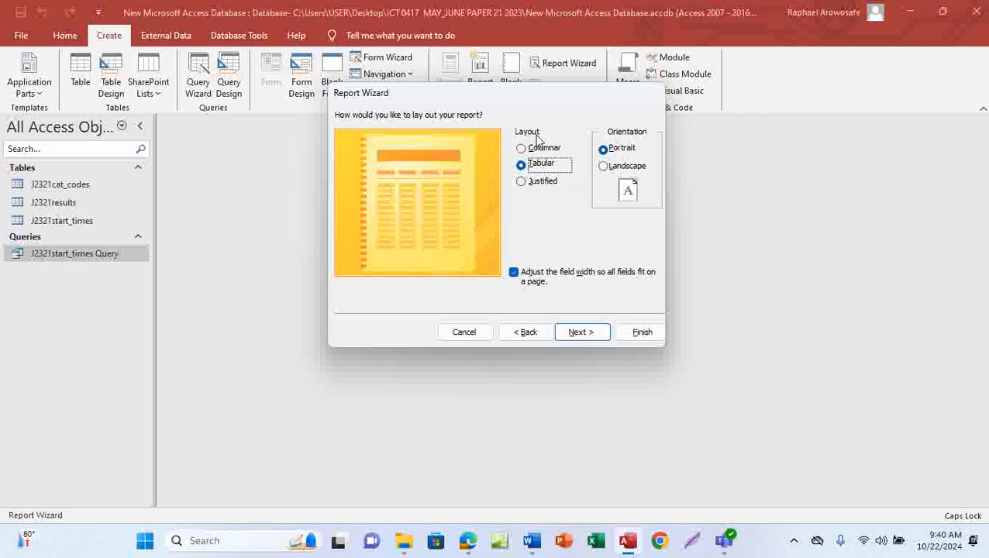
{"action": "mouse_move", "coordinate": [467, 541]}
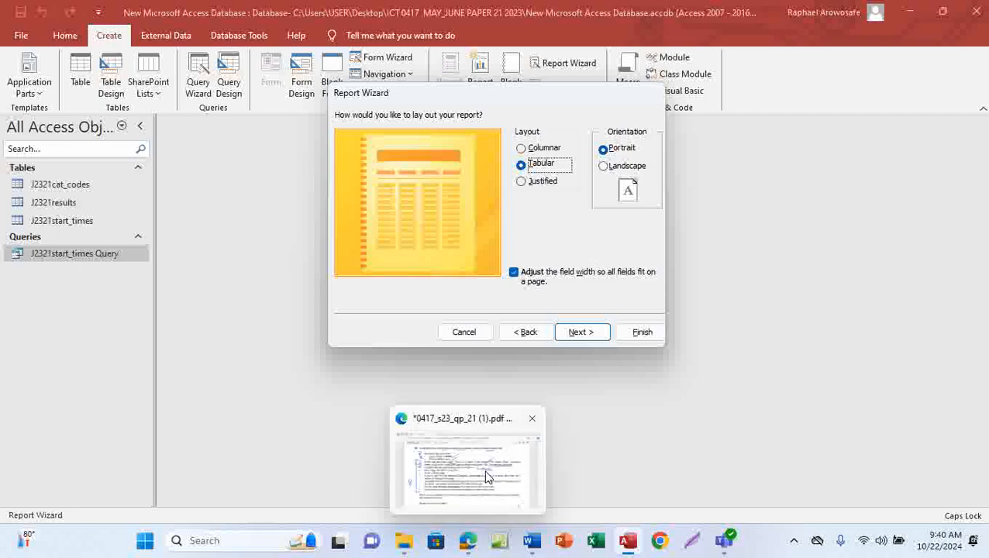
{"action": "left_click", "coordinate": [484, 470]}
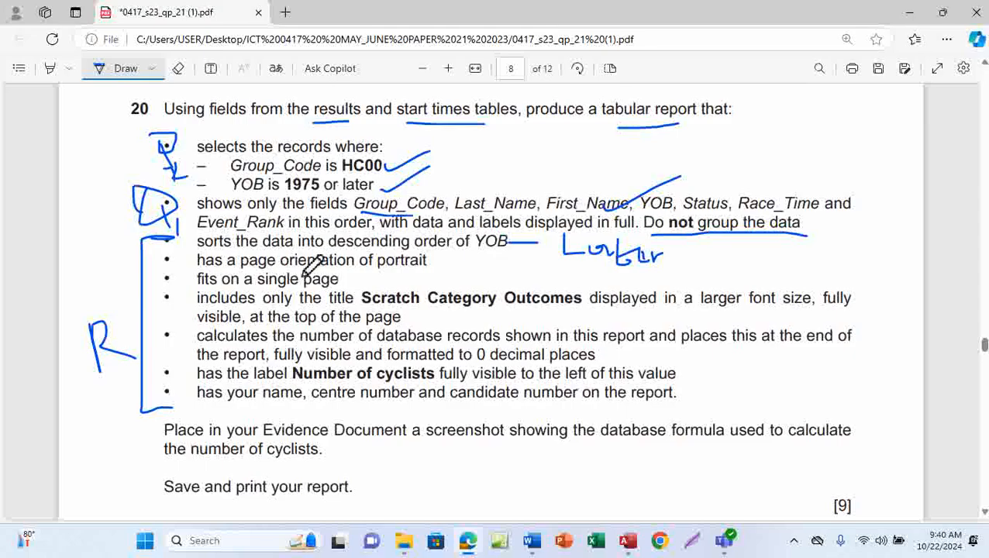
{"action": "left_click_drag", "start_coordinate": [430, 266], "coordinate": [457, 259]}
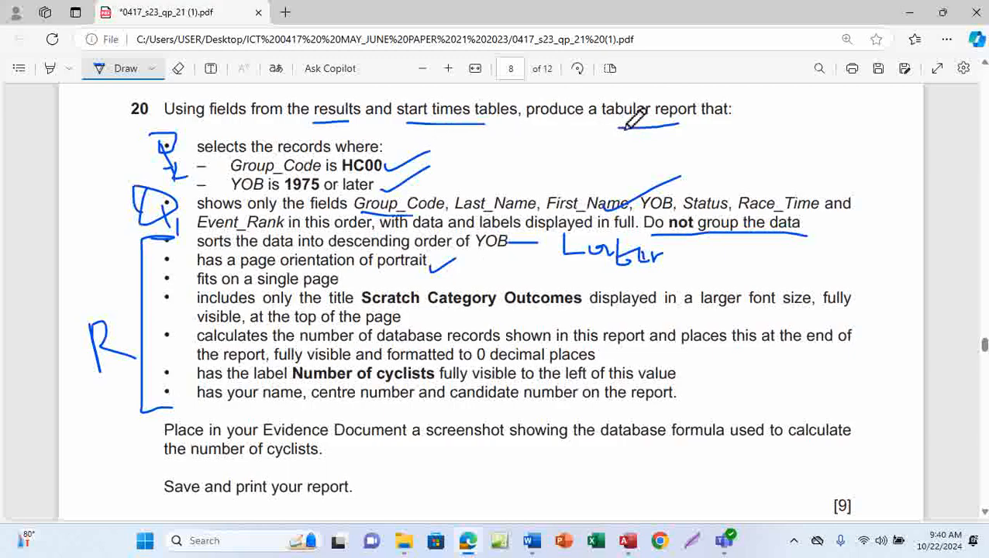
Return to the Report Wizard's Tabular, Portrait layout step in Access
{"action": "left_click", "coordinate": [632, 551]}
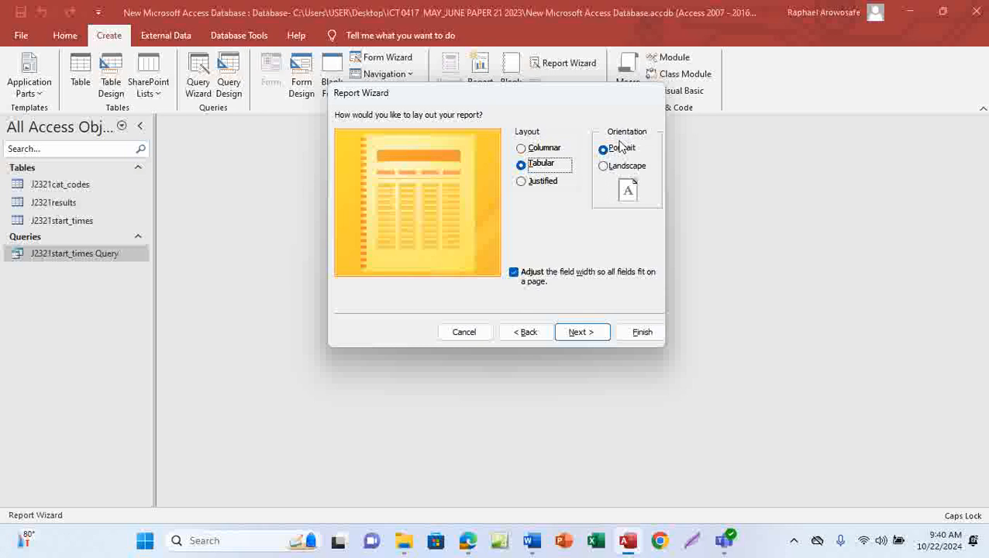
Accept the tabular portrait layout to reach the title step, then bring up the exam paper
{"action": "left_click", "coordinate": [582, 336]}
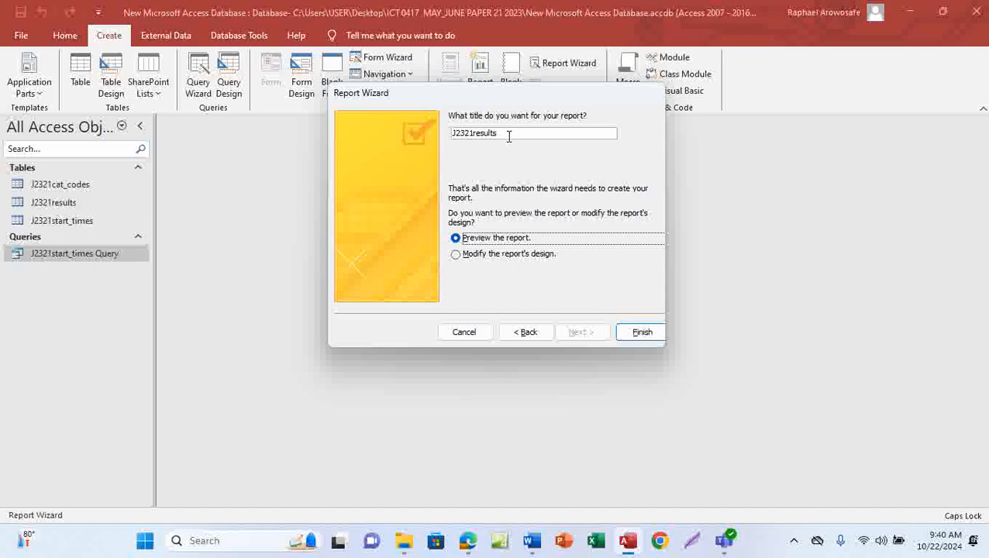
{"action": "left_click", "coordinate": [468, 539]}
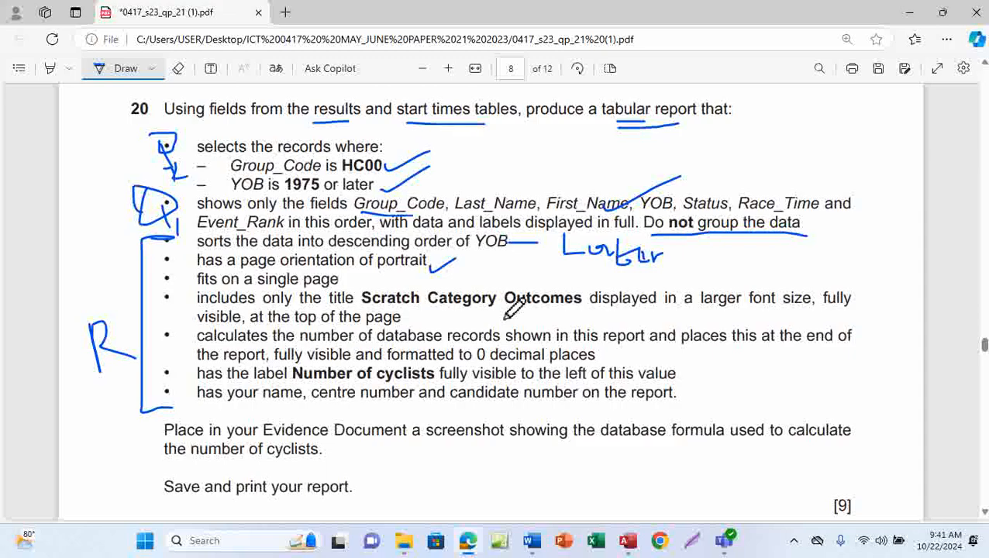
Turn off inking and select the title 'Scratch Category Outcomes' in the question text
{"action": "left_click", "coordinate": [125, 71]}
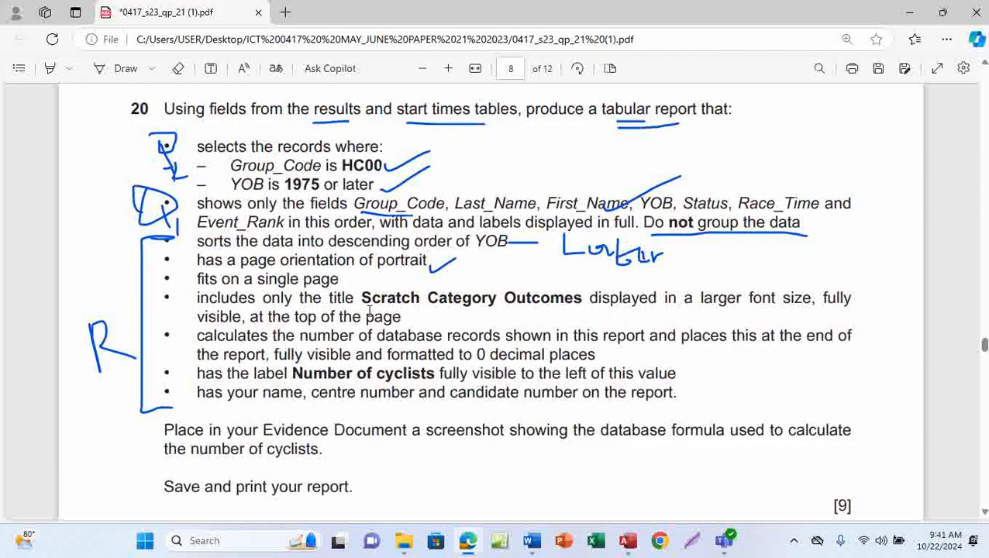
{"action": "left_click_drag", "start_coordinate": [361, 299], "coordinate": [585, 302]}
{"action": "key", "text": "ctrl+c"}
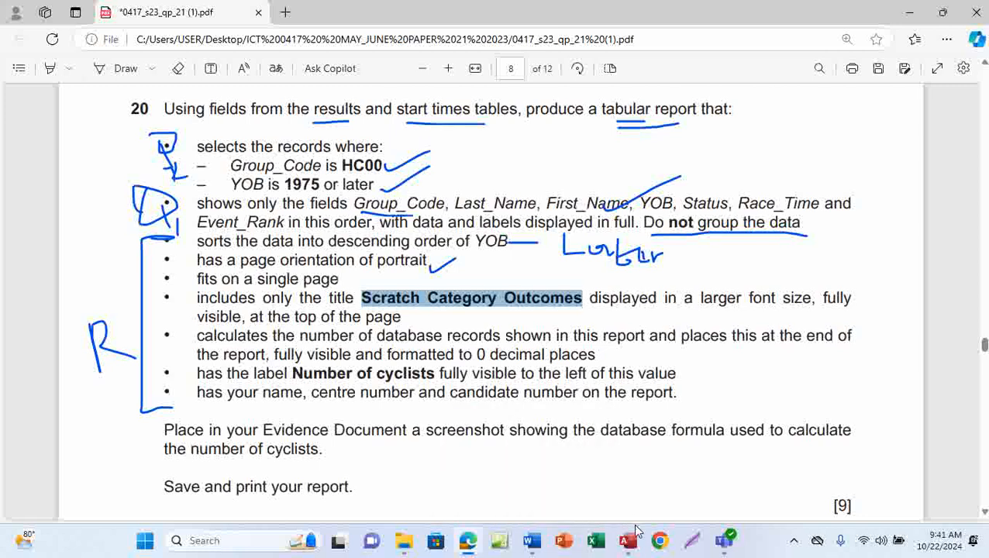
Replace the report title with 'Scratch Category Outcomes' and finish the wizard to preview
{"action": "mouse_move", "coordinate": [629, 548]}
{"action": "left_click", "coordinate": [638, 487]}
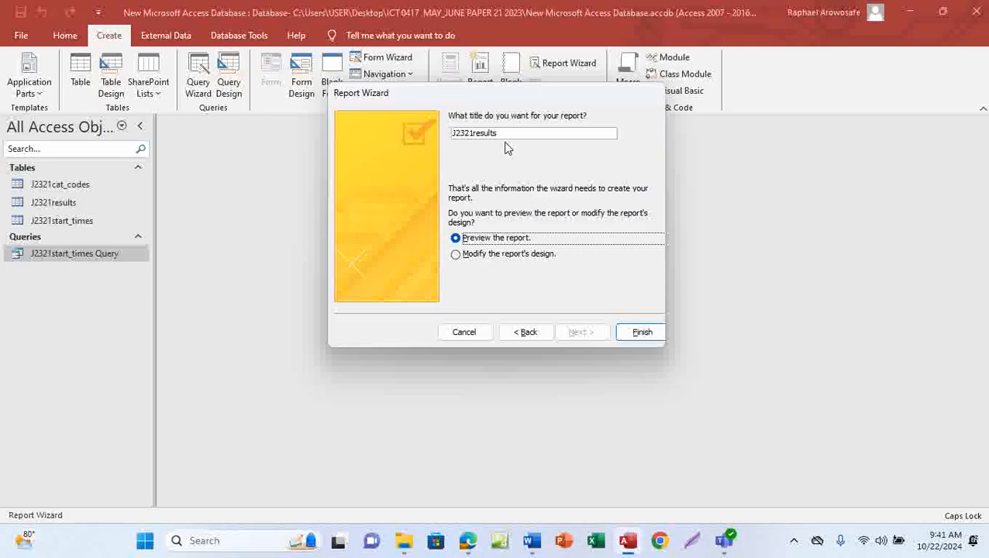
{"action": "left_click_drag", "start_coordinate": [502, 136], "coordinate": [451, 139]}
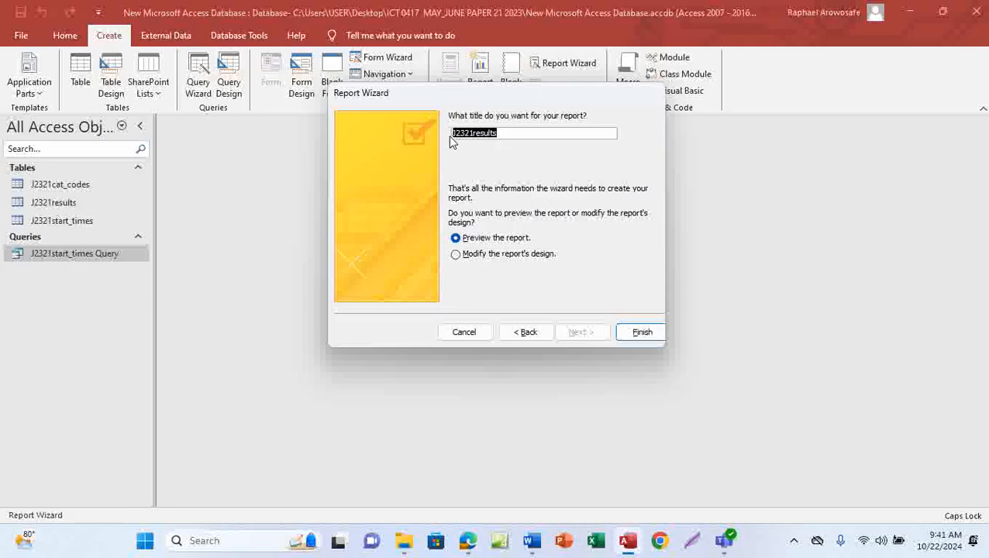
{"action": "key", "text": "ctrl+v"}
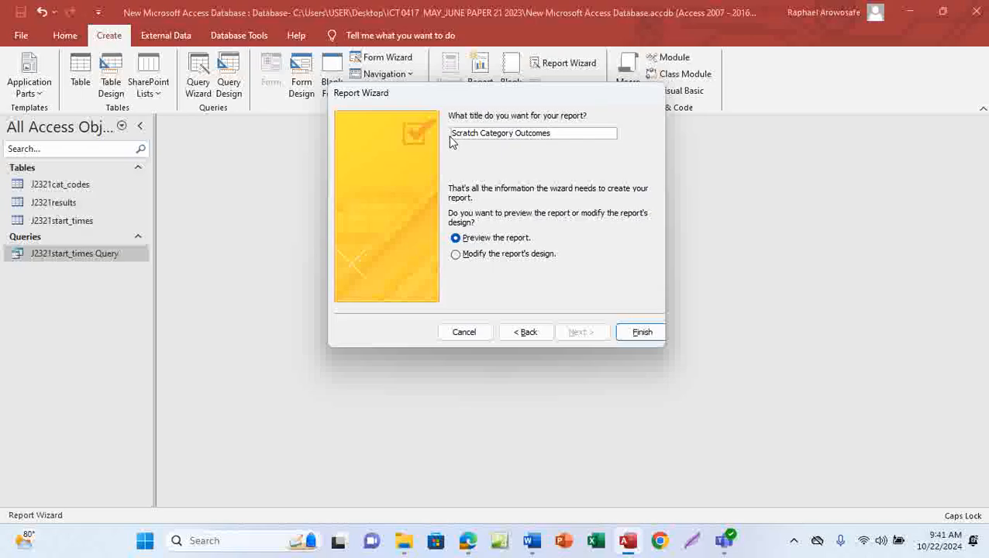
{"action": "left_click", "coordinate": [643, 334]}
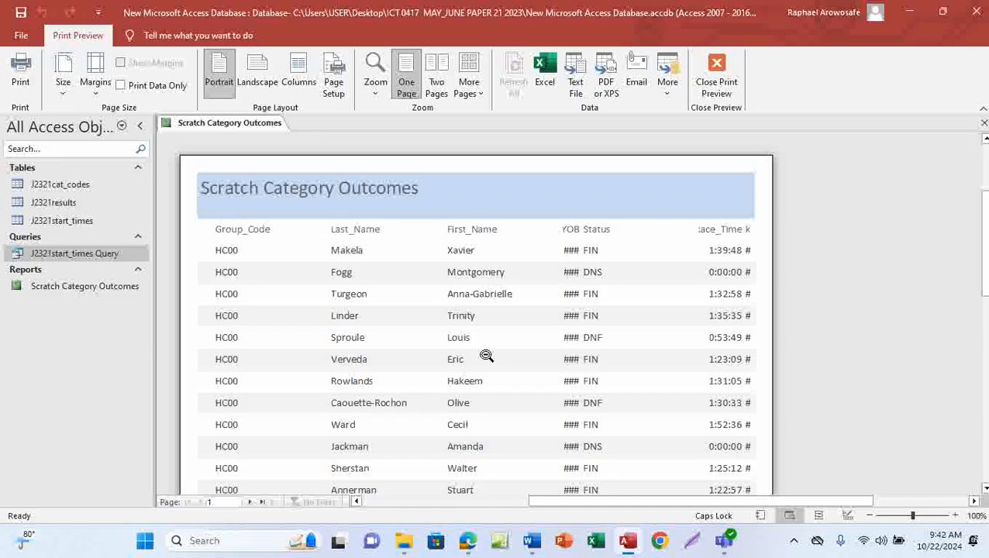
Close Print Preview and switch the Scratch Category Outcomes report to Layout View
{"action": "left_click", "coordinate": [718, 83]}
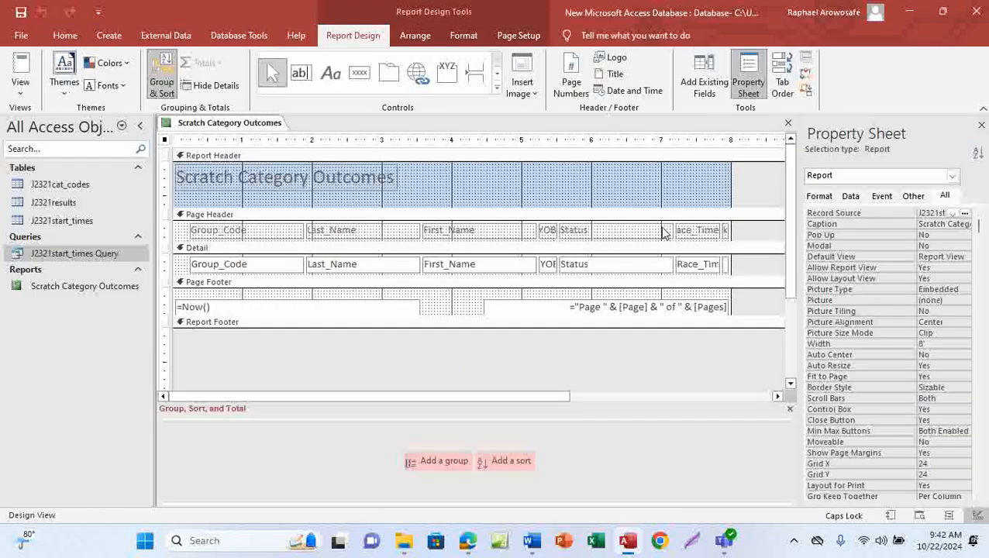
{"action": "left_click", "coordinate": [65, 36]}
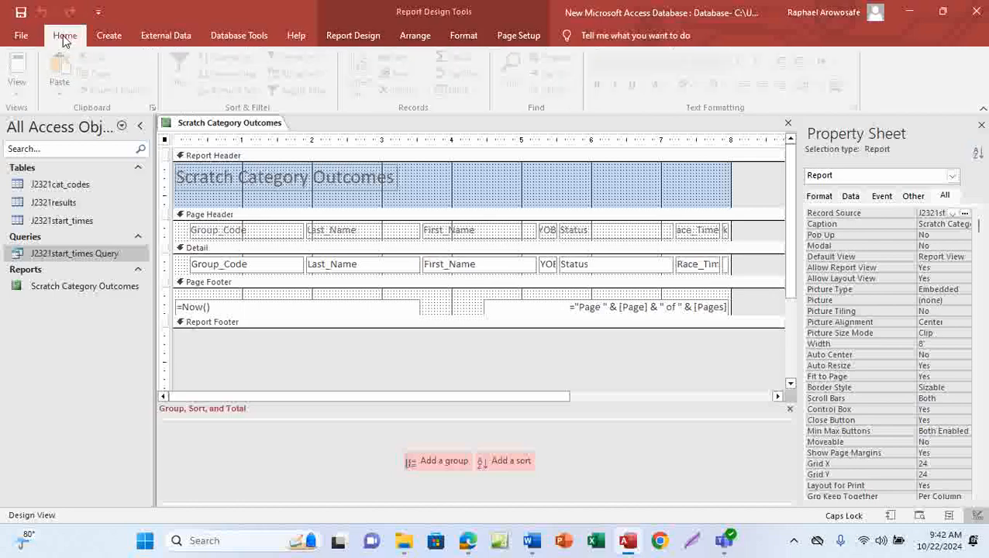
{"action": "left_click", "coordinate": [22, 92]}
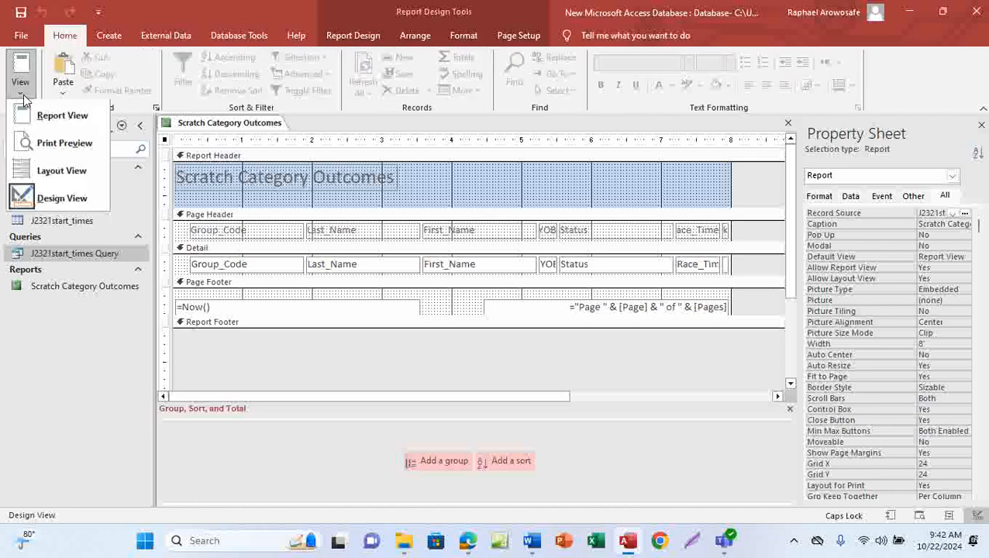
{"action": "left_click", "coordinate": [71, 172]}
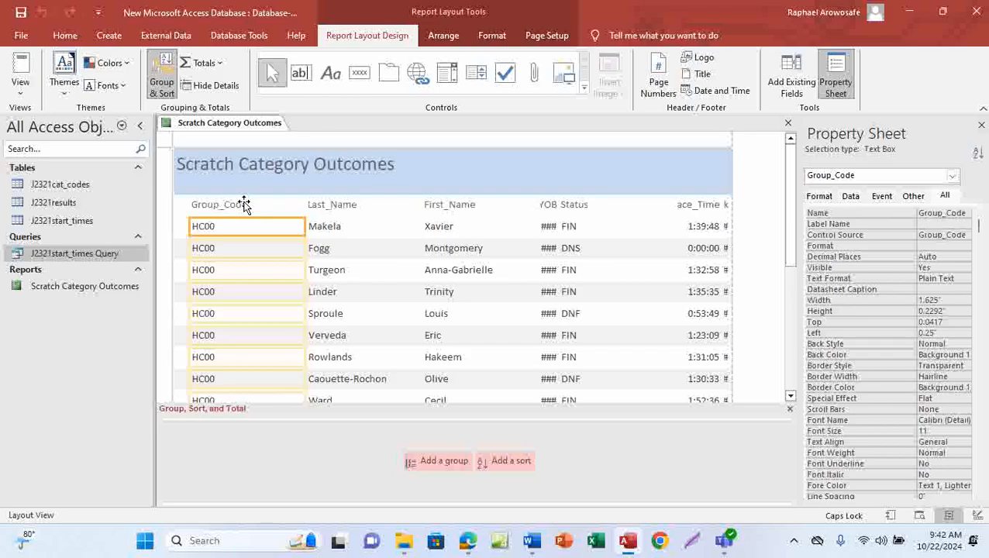
Select the Group_Code heading and values and drag its right edge left to narrow the column
{"action": "left_click", "coordinate": [243, 204]}
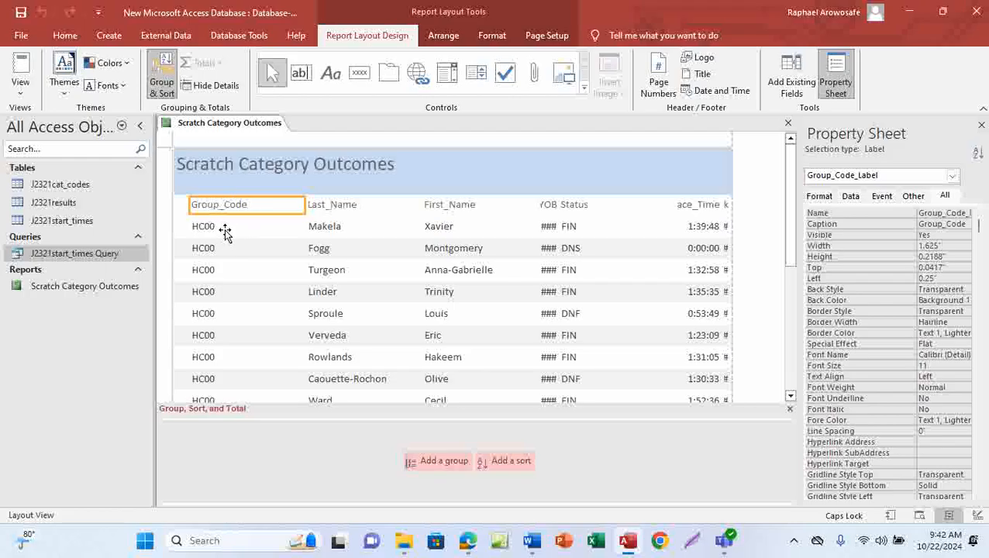
{"action": "left_click", "coordinate": [224, 229], "text": "ctrl"}
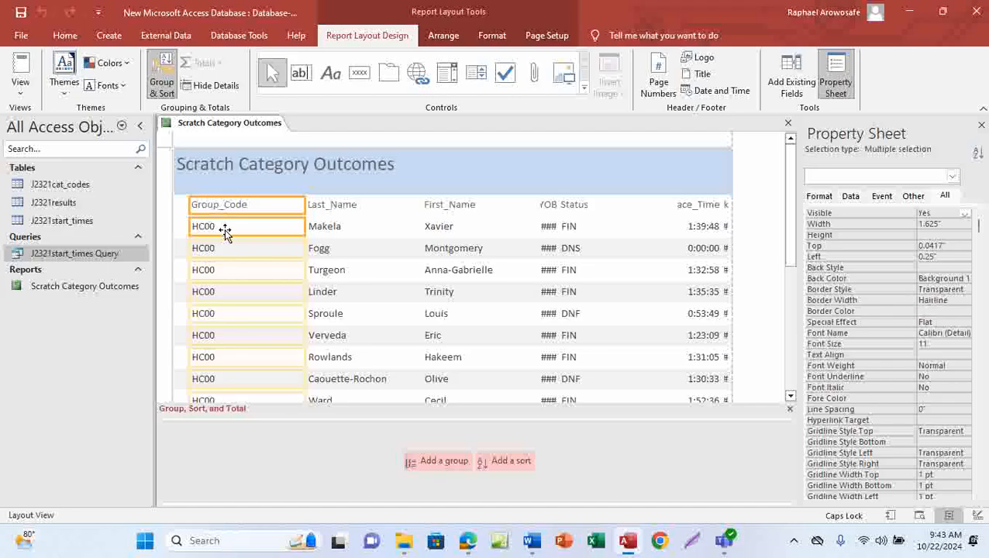
{"action": "left_click", "coordinate": [303, 207]}
{"action": "left_click_drag", "start_coordinate": [302, 206], "coordinate": [250, 213]}
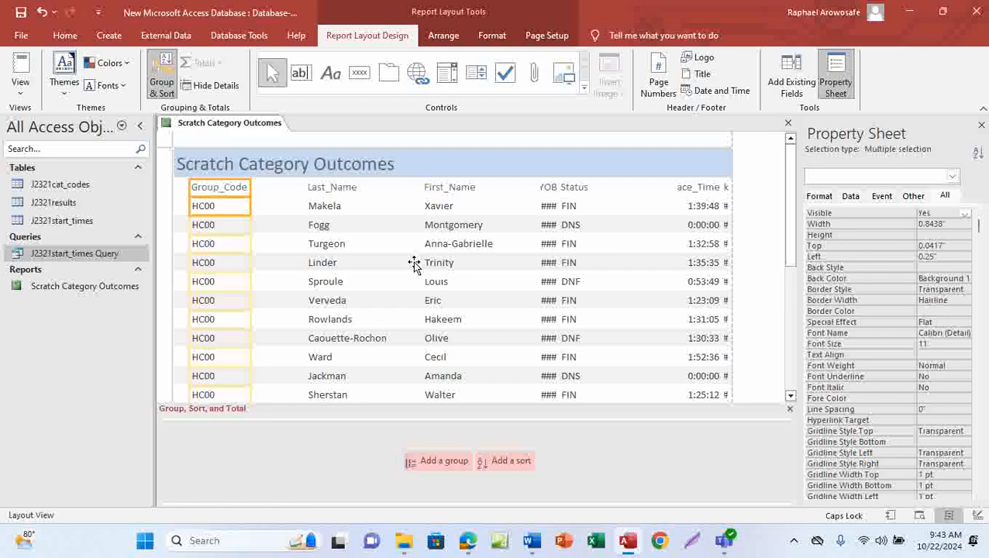
Move Last_Name left beside Group_Code, narrow it to 1.2083 inches, and select the First_Name column
{"action": "left_click", "coordinate": [338, 195]}
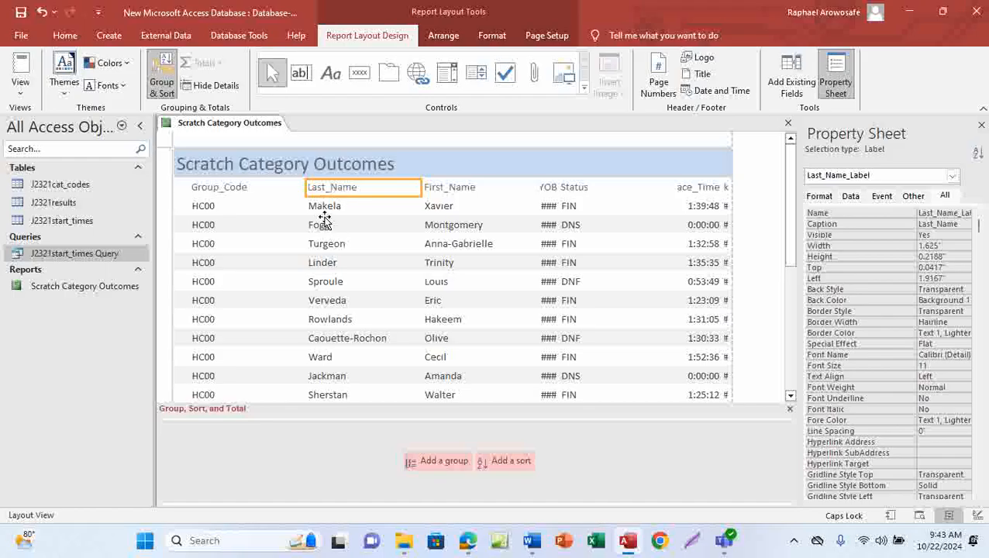
{"action": "left_click", "coordinate": [338, 209], "text": "shift"}
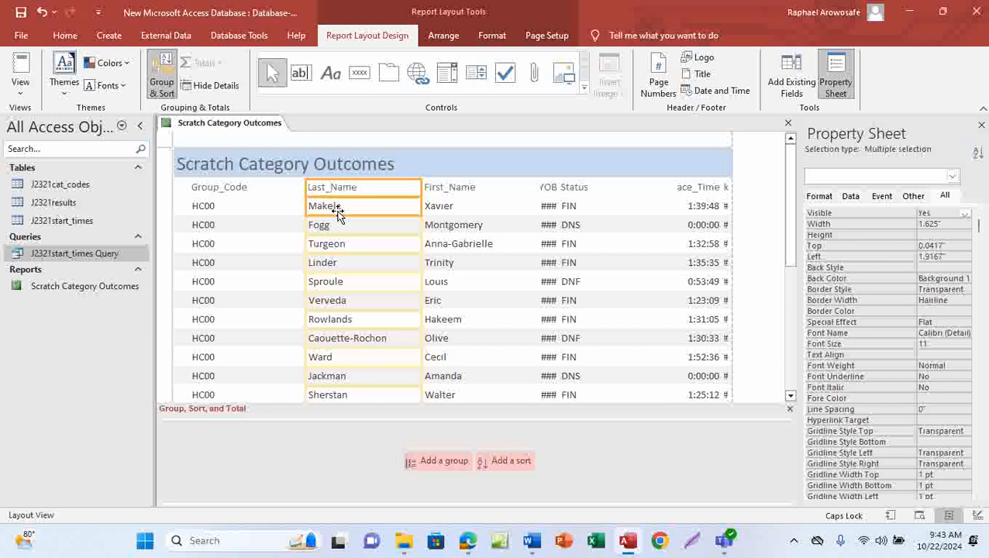
{"action": "left_click_drag", "start_coordinate": [306, 188], "coordinate": [252, 197]}
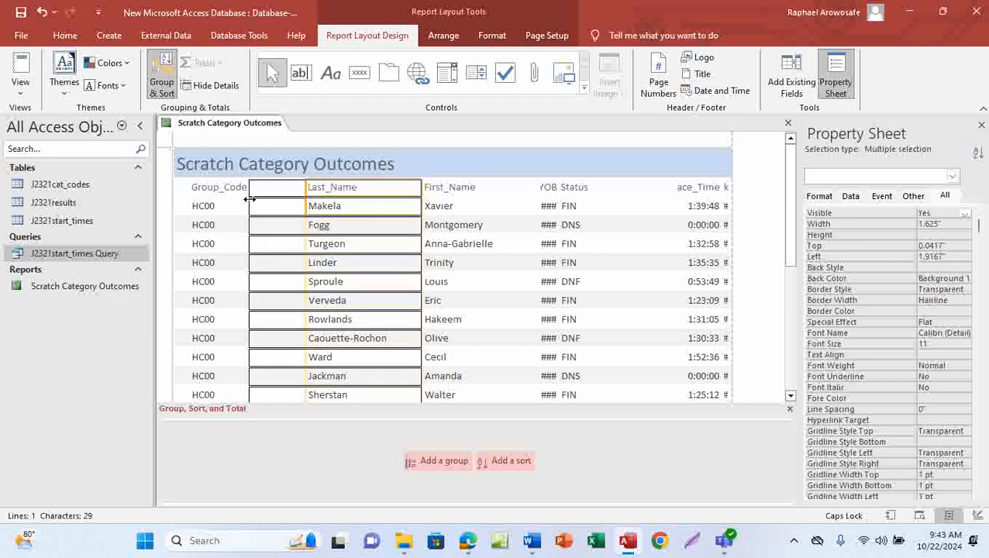
{"action": "left_click_drag", "start_coordinate": [421, 189], "coordinate": [337, 210]}
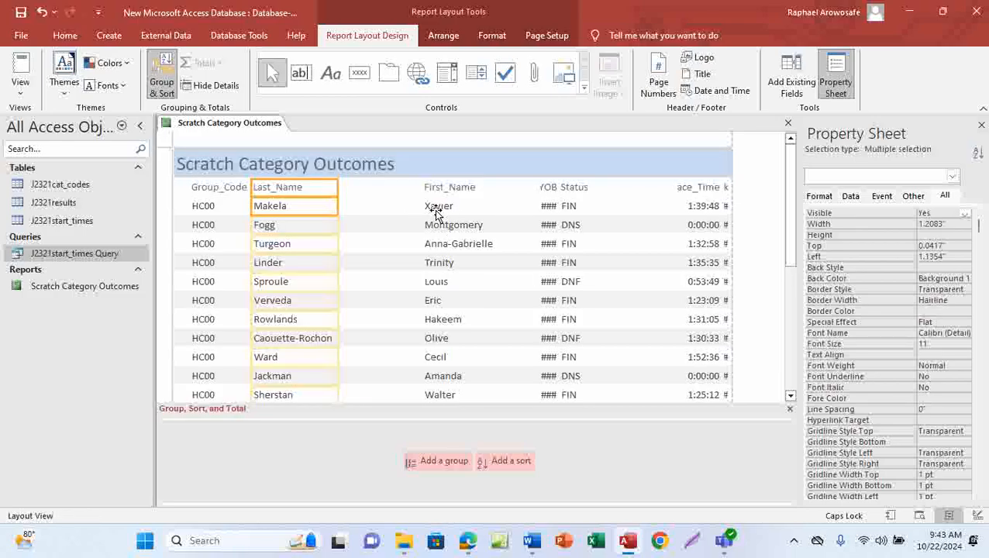
{"action": "left_click", "coordinate": [439, 188]}
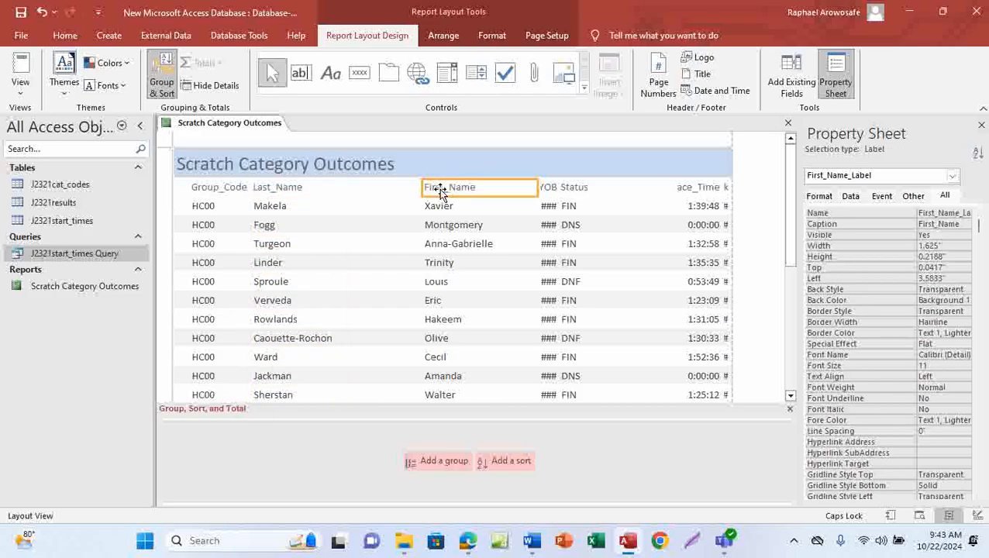
{"action": "left_click", "coordinate": [439, 208], "text": "shift"}
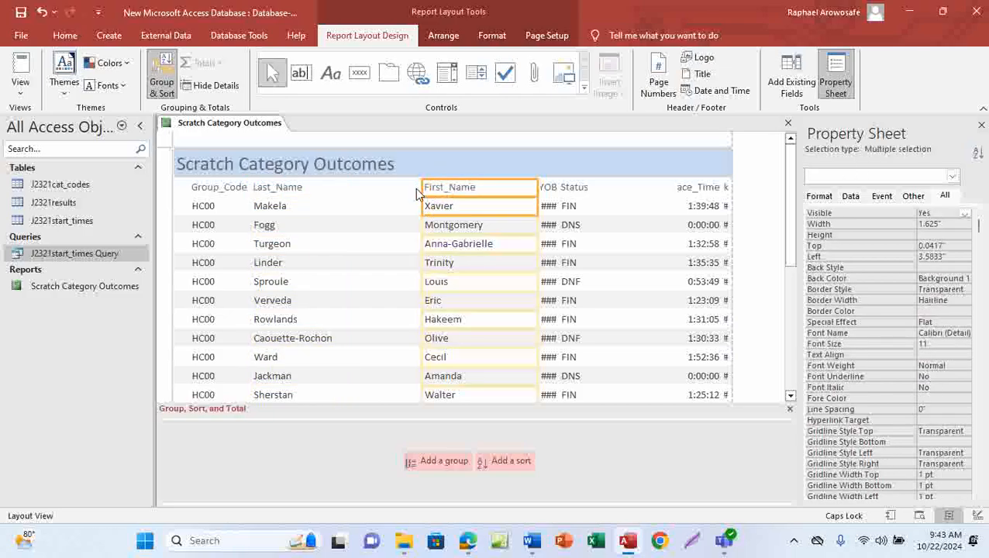
Tighten First_Name beside Last_Name and resize YOB so its years show instead of ###
{"action": "left_click_drag", "start_coordinate": [419, 190], "coordinate": [334, 207]}
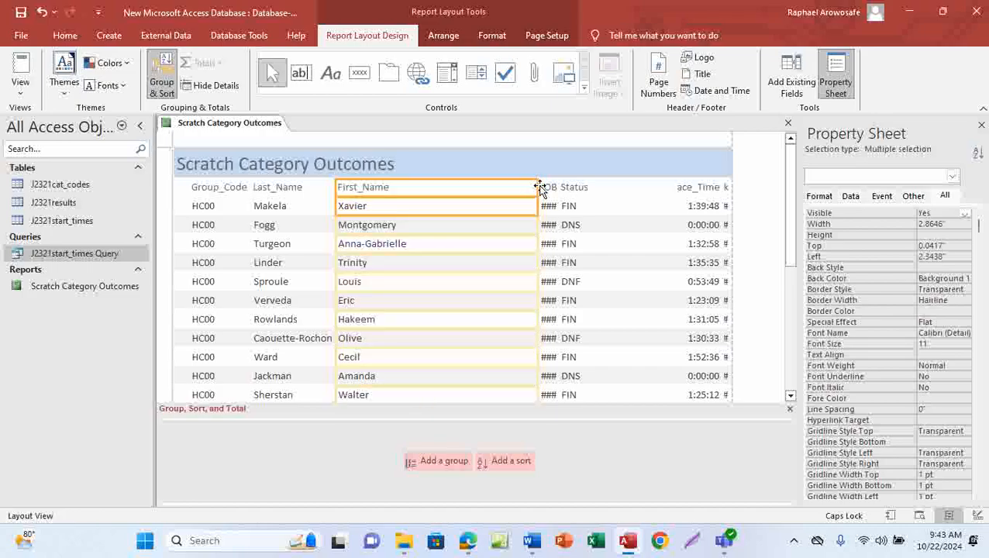
{"action": "left_click_drag", "start_coordinate": [536, 187], "coordinate": [413, 271]}
{"action": "left_click", "coordinate": [545, 189]}
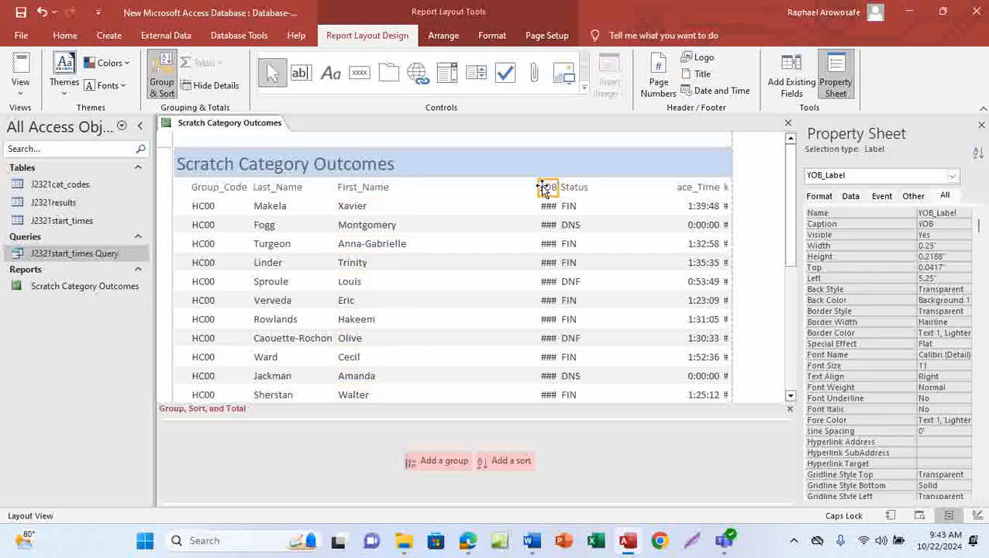
{"action": "left_click", "coordinate": [549, 207], "text": "ctrl"}
{"action": "left_click_drag", "start_coordinate": [533, 193], "coordinate": [409, 206]}
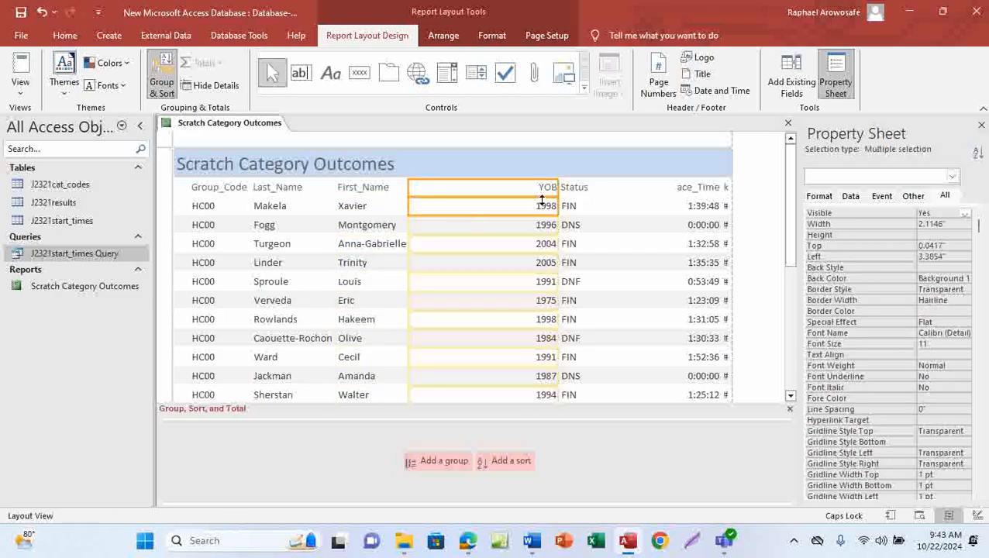
{"action": "left_click_drag", "start_coordinate": [559, 190], "coordinate": [453, 219]}
Shift the Status and Race_Time columns left and narrow each to fit its values
{"action": "left_click", "coordinate": [564, 190]}
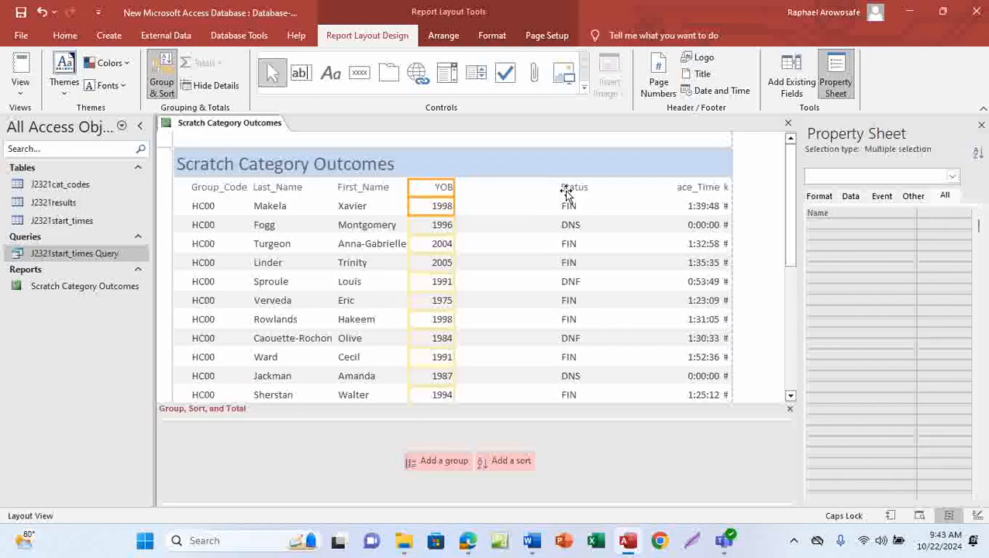
{"action": "left_click", "coordinate": [570, 215], "text": "ctrl"}
{"action": "left_click_drag", "start_coordinate": [558, 189], "coordinate": [457, 204]}
{"action": "left_click_drag", "start_coordinate": [672, 188], "coordinate": [493, 234]}
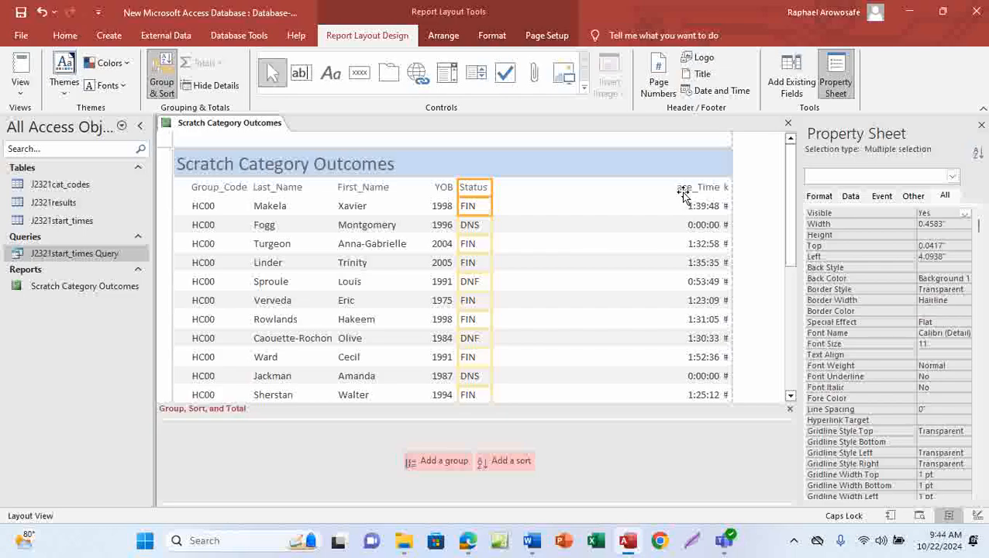
{"action": "left_click", "coordinate": [680, 189]}
{"action": "left_click", "coordinate": [691, 208], "text": "shift"}
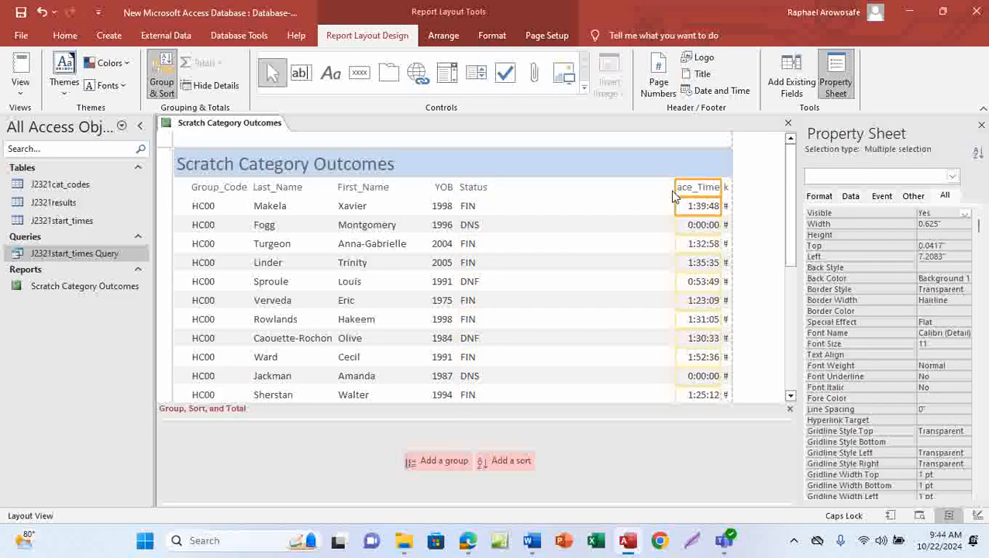
{"action": "left_click_drag", "start_coordinate": [673, 194], "coordinate": [490, 211]}
{"action": "left_click_drag", "start_coordinate": [720, 189], "coordinate": [562, 222]}
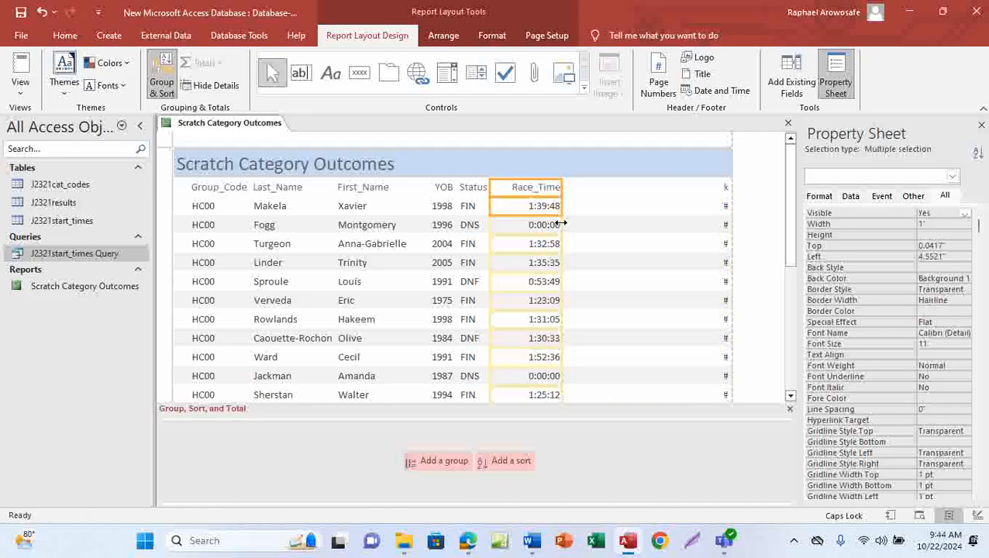
Resize Event_Rank to 0.875 inches beside Race_Time so its values show
{"action": "left_click", "coordinate": [723, 192]}
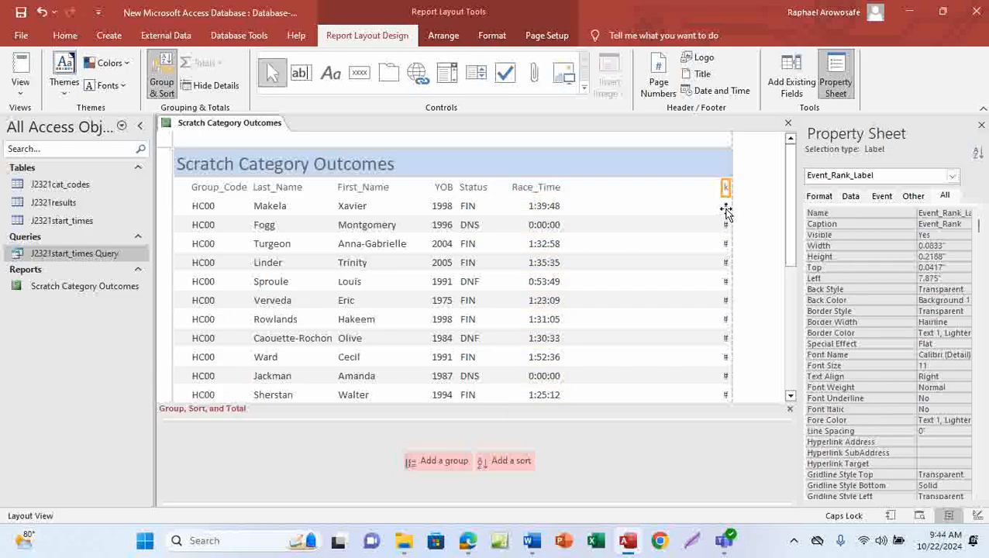
{"action": "left_click", "coordinate": [726, 208], "text": "shift"}
{"action": "left_click_drag", "start_coordinate": [722, 205], "coordinate": [567, 210]}
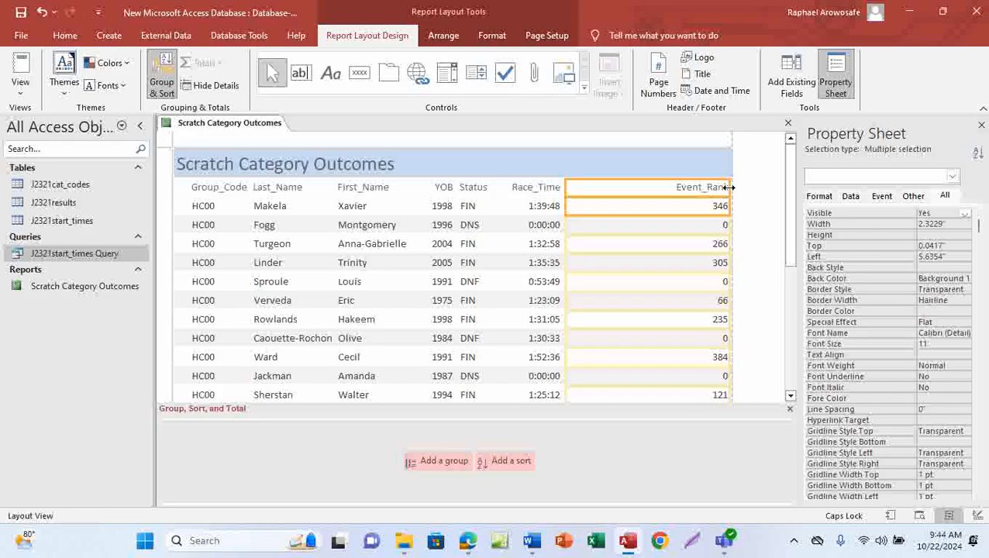
{"action": "left_click_drag", "start_coordinate": [728, 189], "coordinate": [629, 190]}
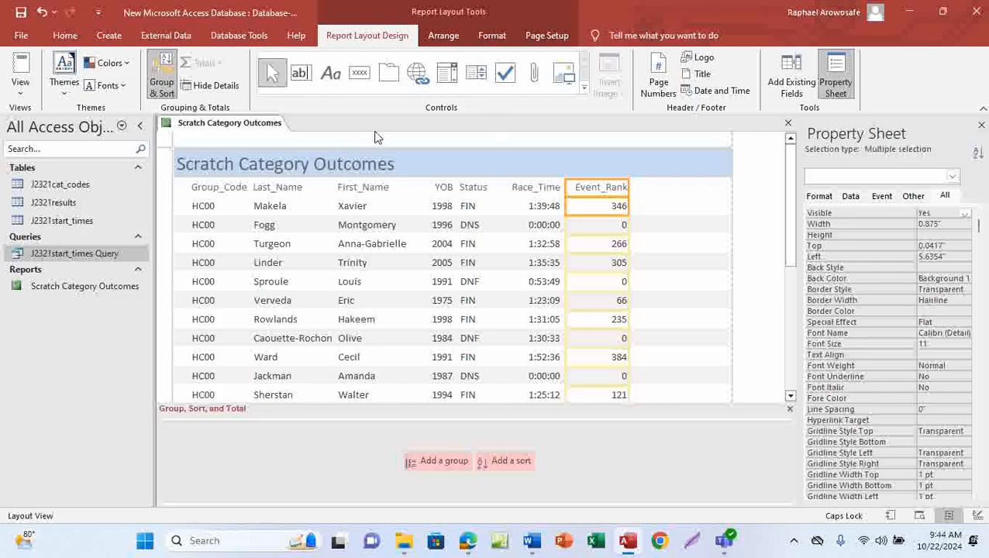
View the report in Print Preview at 100% and confirm it fits on 'Page 1 of 1'
{"action": "left_click", "coordinate": [65, 36]}
{"action": "left_click", "coordinate": [20, 87]}
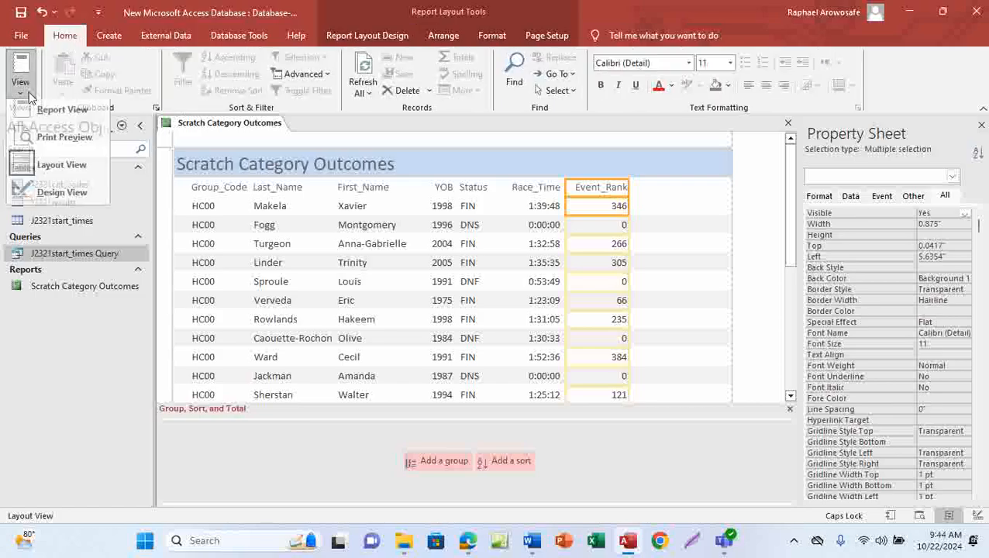
{"action": "left_click", "coordinate": [62, 144]}
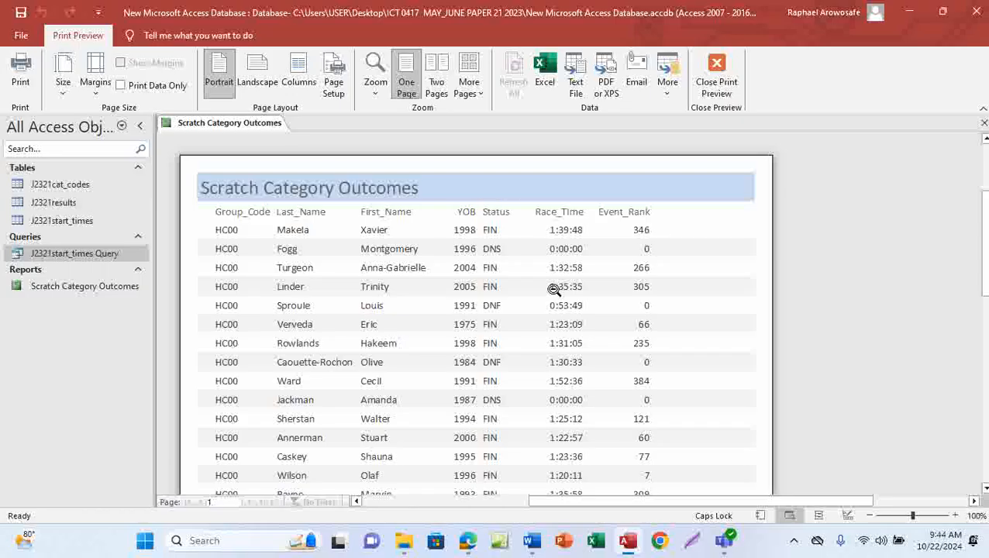
{"action": "left_click", "coordinate": [552, 252]}
{"action": "scroll", "coordinate": [552, 302], "scroll_direction": "down", "scroll_amount": 5}
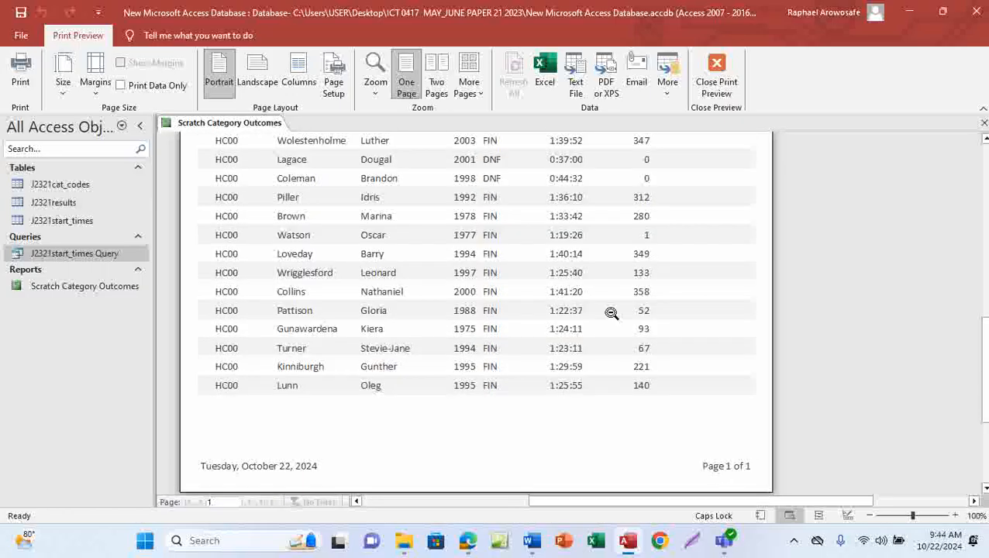
{"action": "scroll", "coordinate": [550, 302], "scroll_direction": "up", "scroll_amount": 1}
{"action": "scroll", "coordinate": [550, 302], "scroll_direction": "up", "scroll_amount": 6}
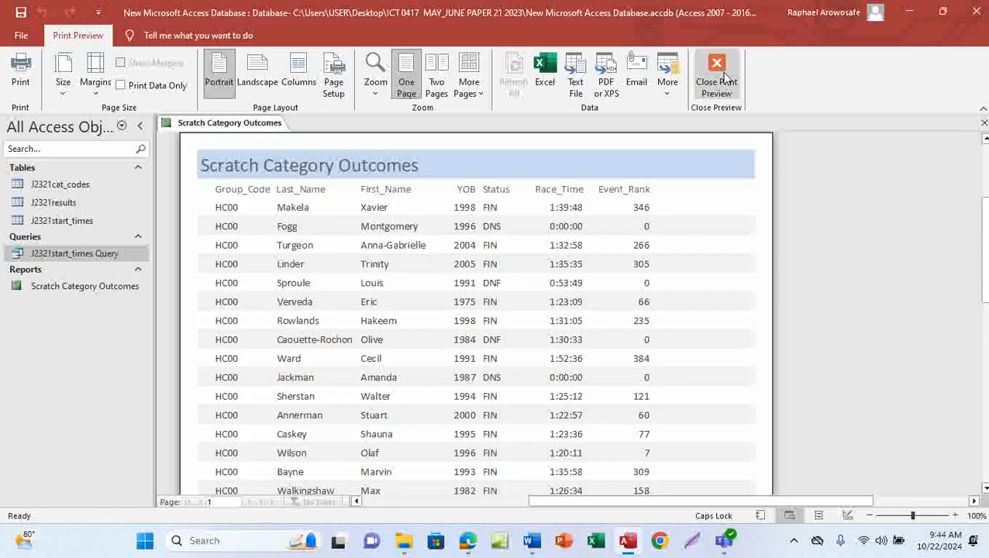
In the exam PDF, tick the 'Outcomes displayed' title requirement and underline 'descending', then return to Access
{"action": "left_click", "coordinate": [469, 541]}
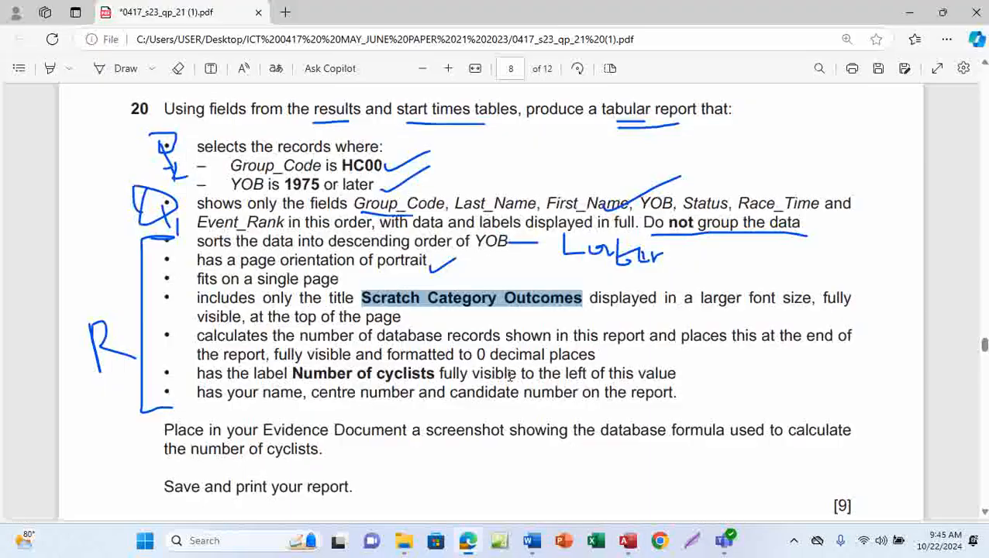
{"action": "left_click", "coordinate": [116, 68]}
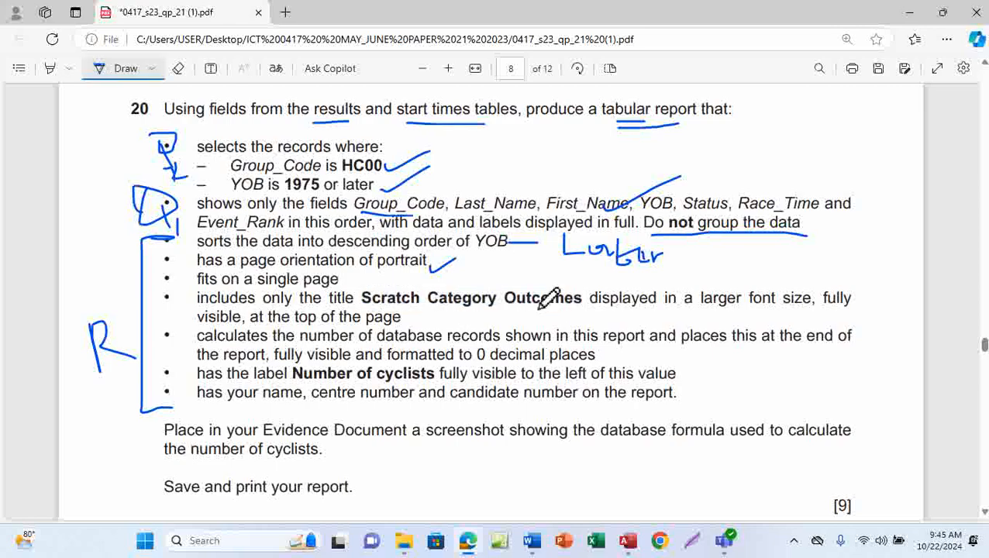
{"action": "left_click_drag", "start_coordinate": [541, 308], "coordinate": [595, 301]}
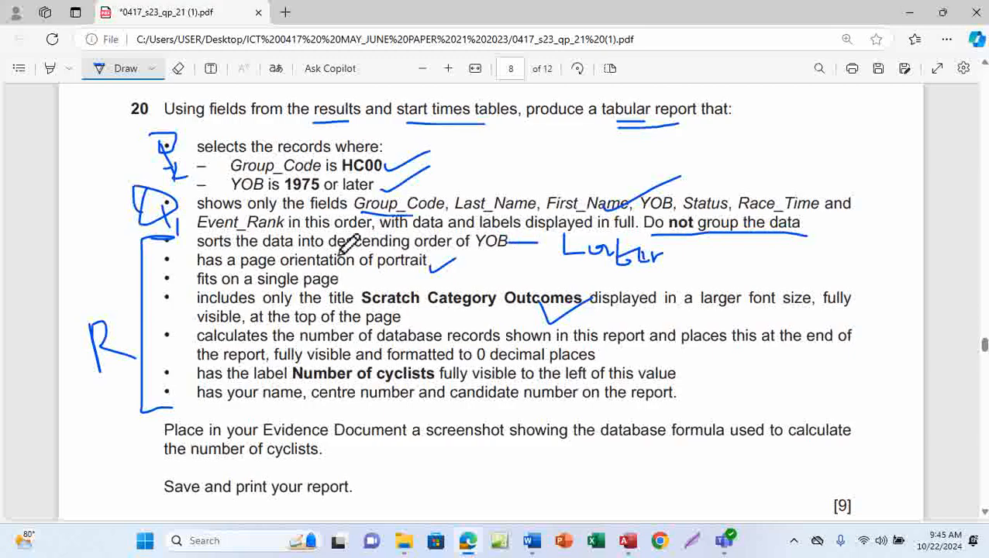
{"action": "left_click_drag", "start_coordinate": [330, 249], "coordinate": [413, 248]}
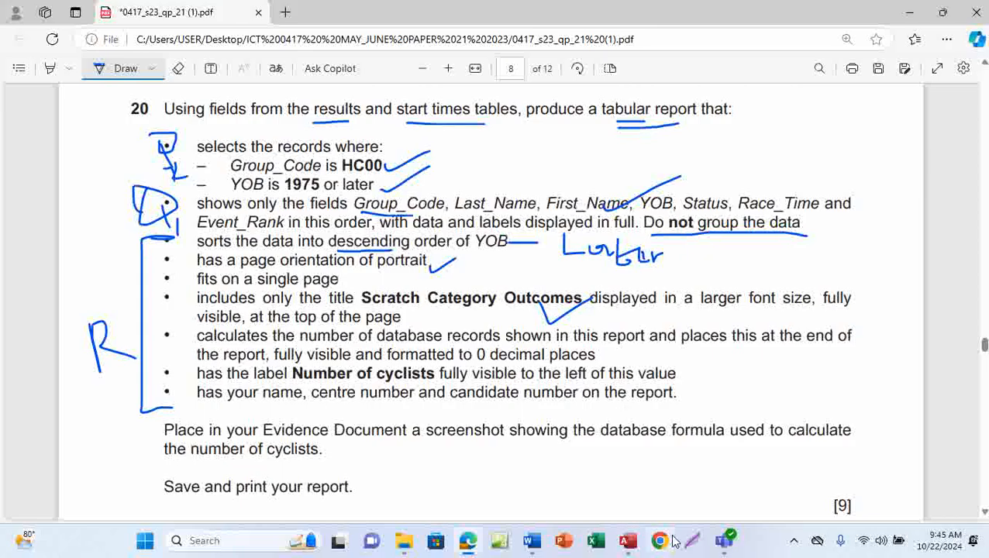
{"action": "mouse_move", "coordinate": [634, 547]}
{"action": "left_click", "coordinate": [626, 480]}
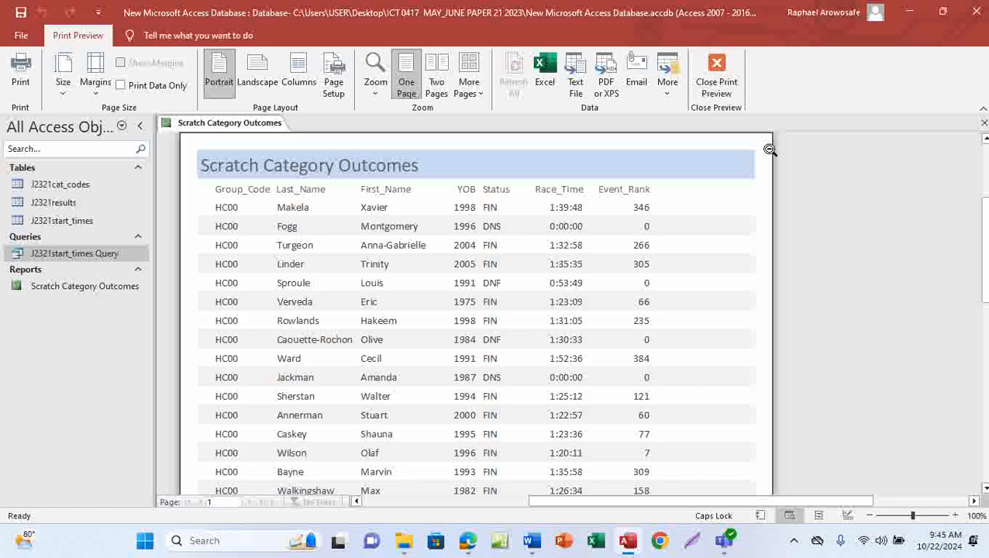
Close Print Preview and put the report back into Layout View
{"action": "left_click", "coordinate": [716, 85]}
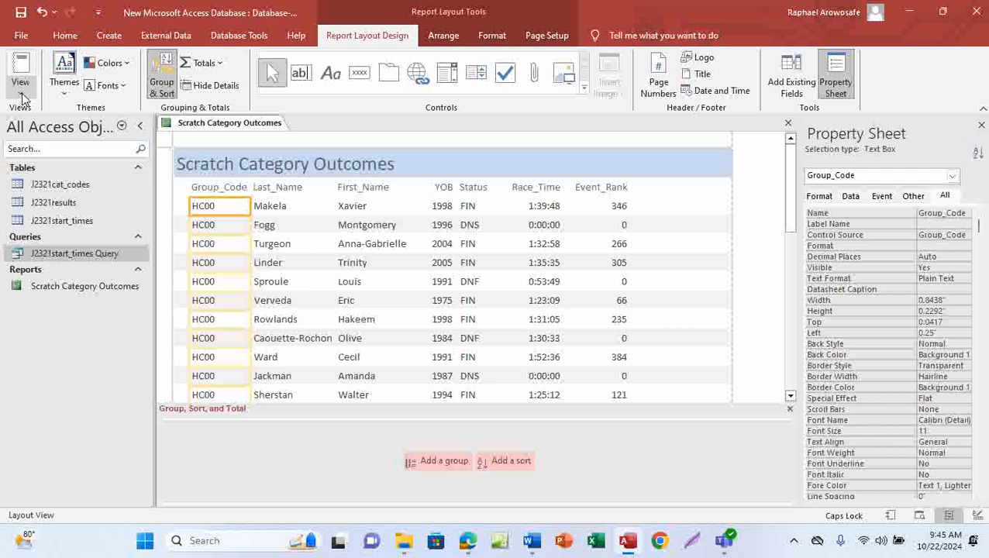
{"action": "left_click", "coordinate": [21, 94]}
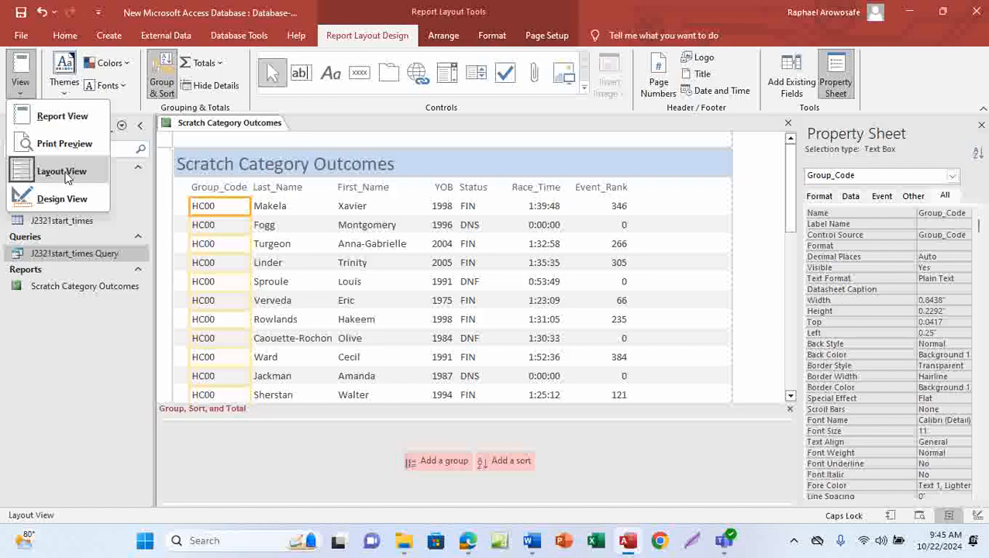
{"action": "left_click", "coordinate": [62, 170]}
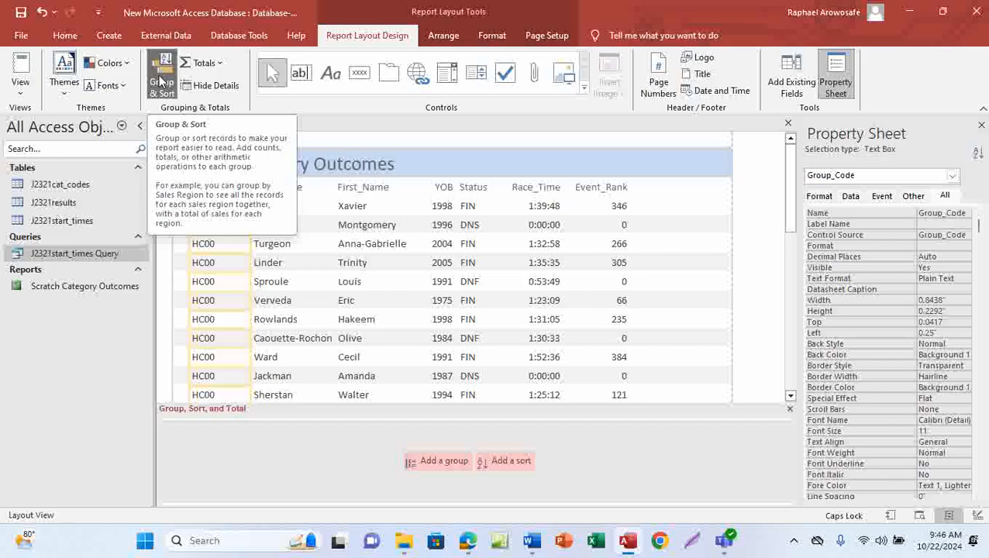
Add a YOB sort set to 'from largest to smallest' in Group & Sort
{"action": "left_click", "coordinate": [506, 459]}
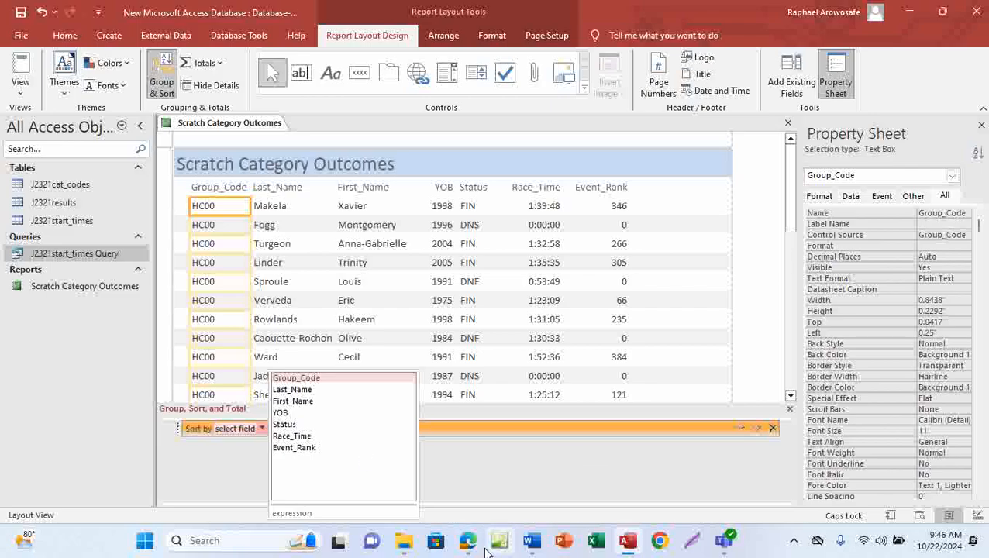
{"action": "mouse_move", "coordinate": [468, 541]}
{"action": "left_click", "coordinate": [476, 487]}
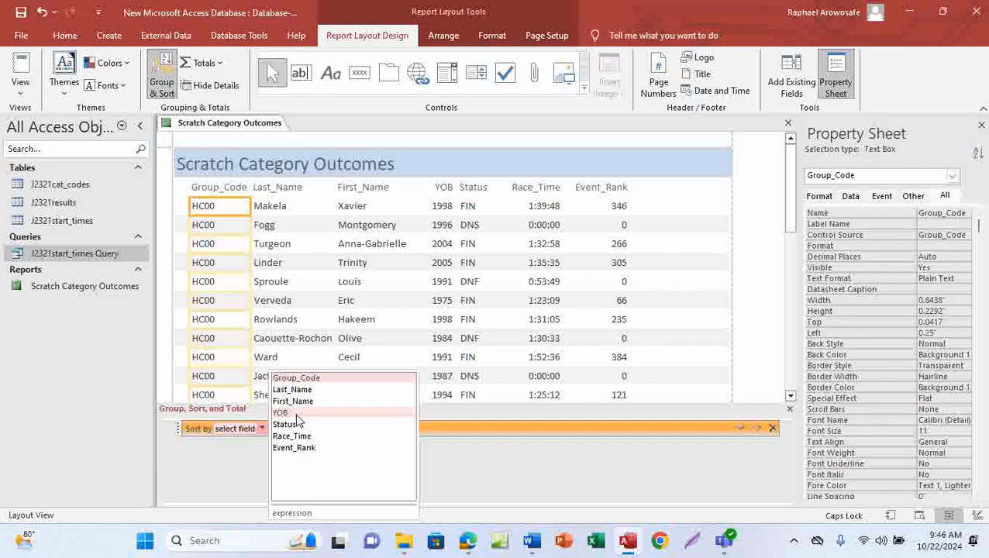
{"action": "left_click", "coordinate": [296, 414]}
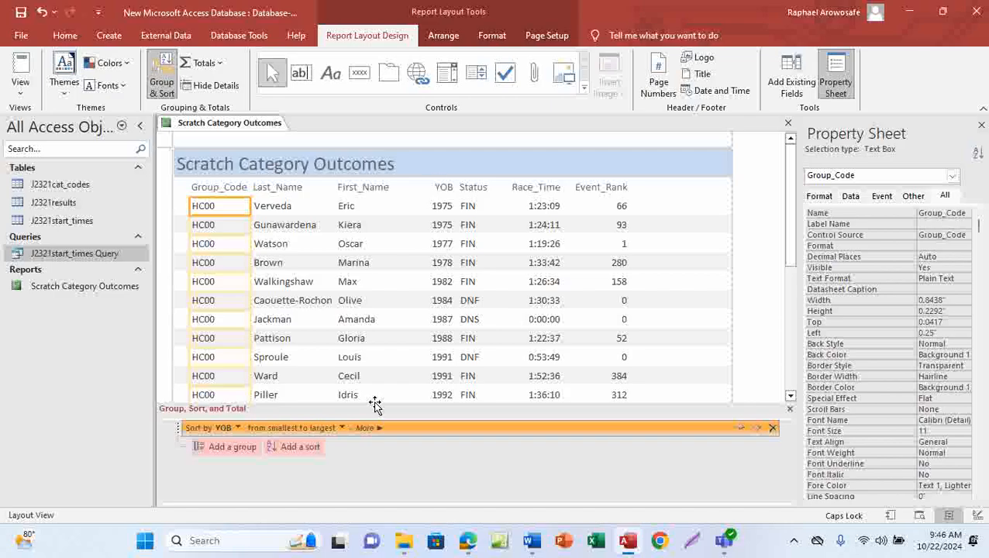
{"action": "left_click", "coordinate": [341, 428]}
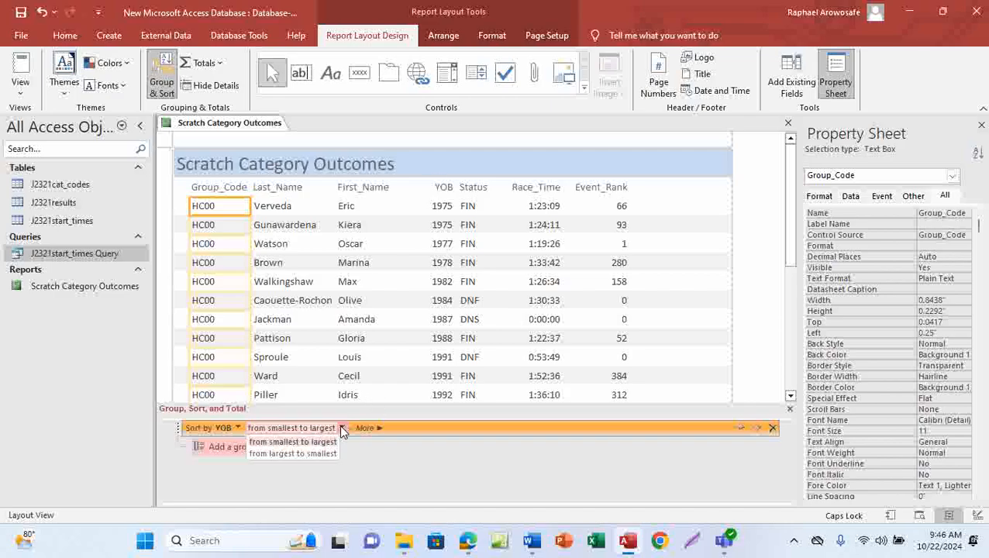
{"action": "left_click", "coordinate": [313, 454]}
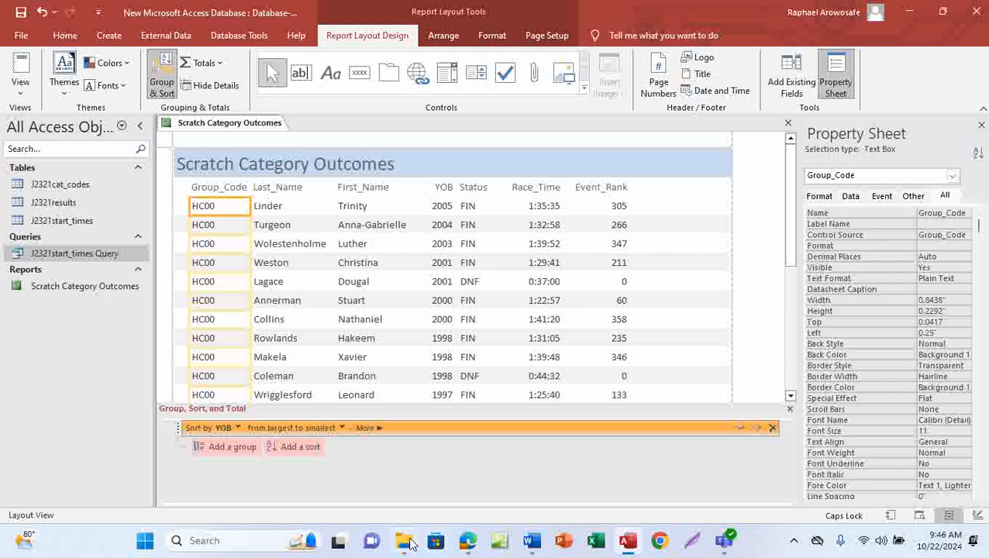
{"action": "mouse_move", "coordinate": [406, 547]}
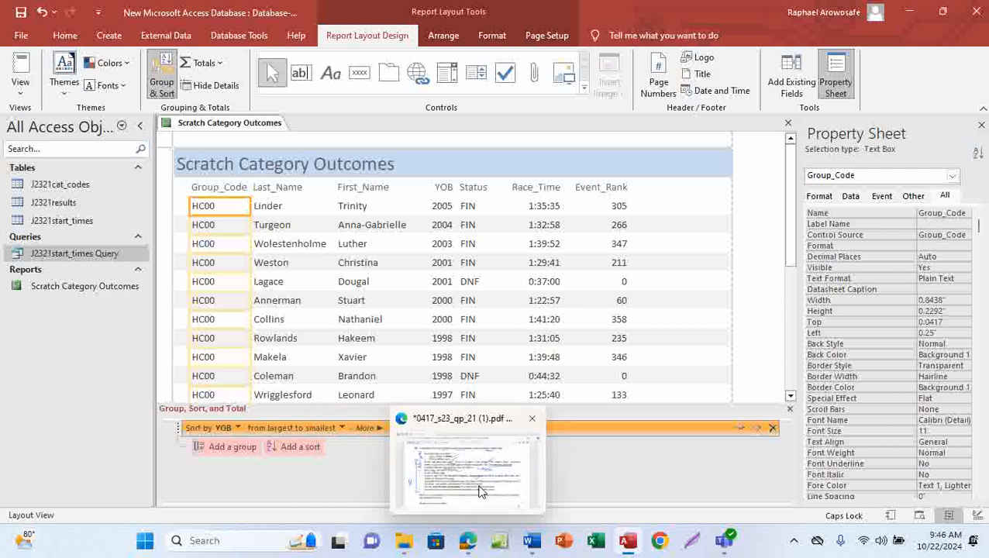
Tick the YOB descending requirement, write 'Done' beside 'Later', and mark the record-count bullet
{"action": "left_click", "coordinate": [465, 465]}
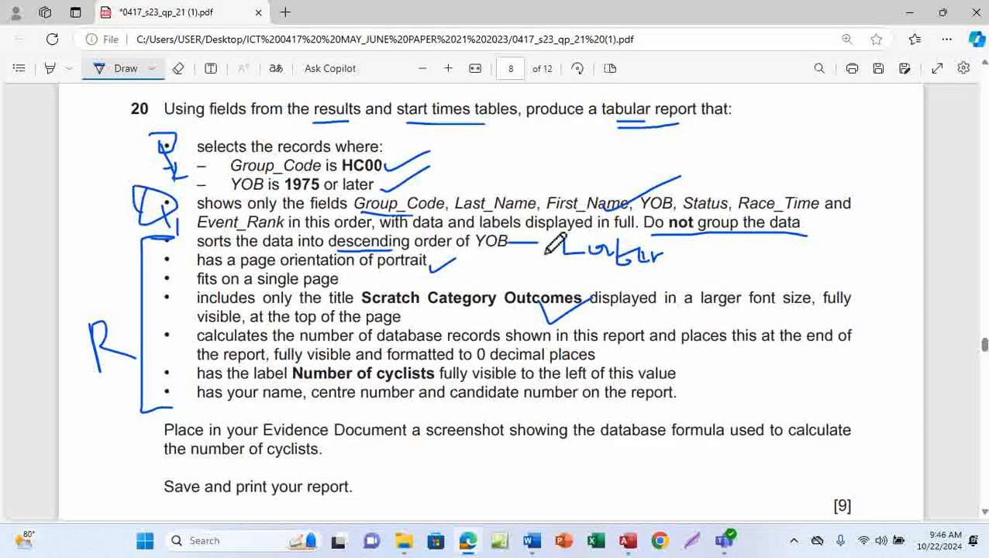
{"action": "left_click_drag", "start_coordinate": [498, 251], "coordinate": [574, 209]}
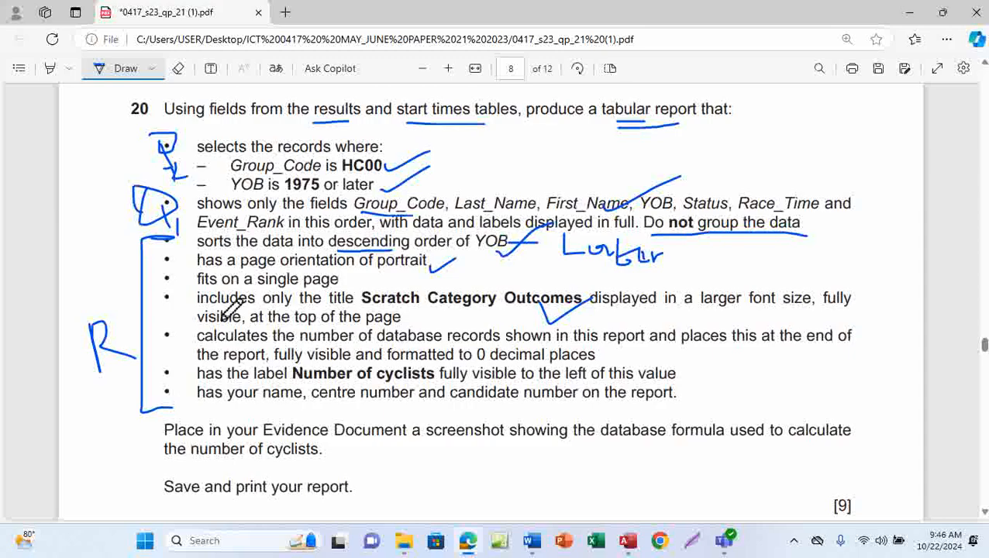
{"action": "mouse_move", "coordinate": [693, 237]}
{"action": "left_mouse_down"}
{"action": "mouse_move", "coordinate": [692, 260]}
{"action": "mouse_move", "coordinate": [677, 268]}
{"action": "mouse_move", "coordinate": [795, 256]}
{"action": "mouse_move", "coordinate": [807, 276]}
{"action": "left_mouse_up"}
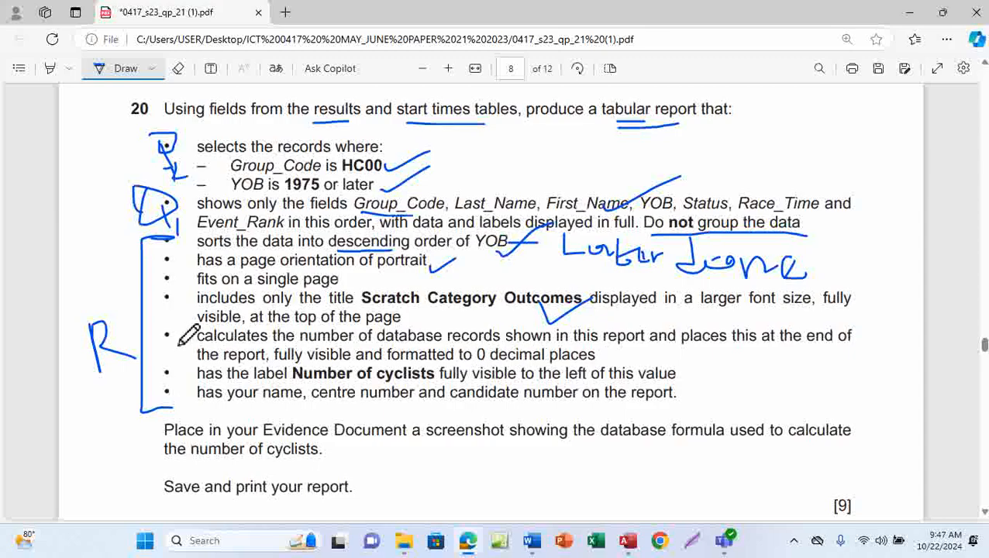
{"action": "left_click_drag", "start_coordinate": [166, 335], "coordinate": [186, 341]}
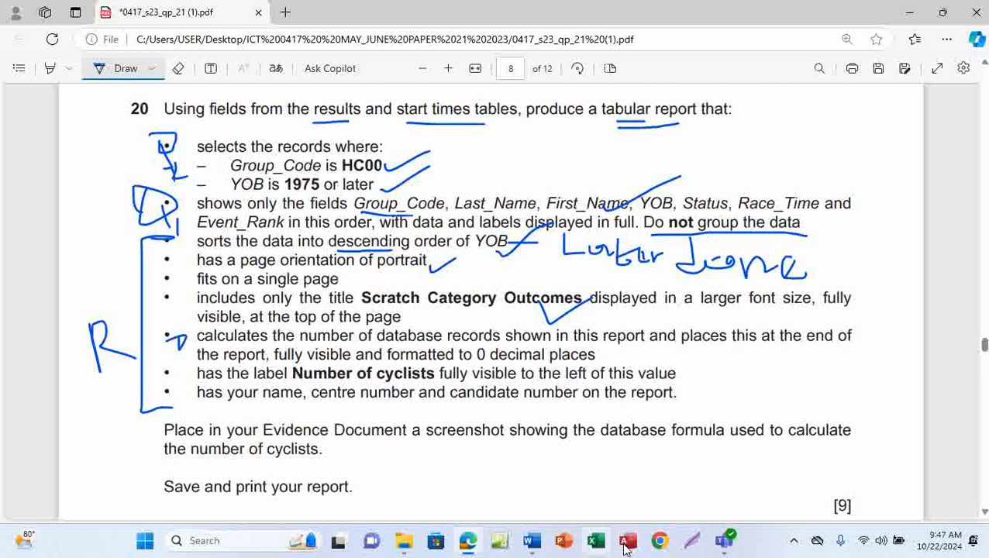
{"action": "mouse_move", "coordinate": [628, 541]}
{"action": "left_click", "coordinate": [634, 479]}
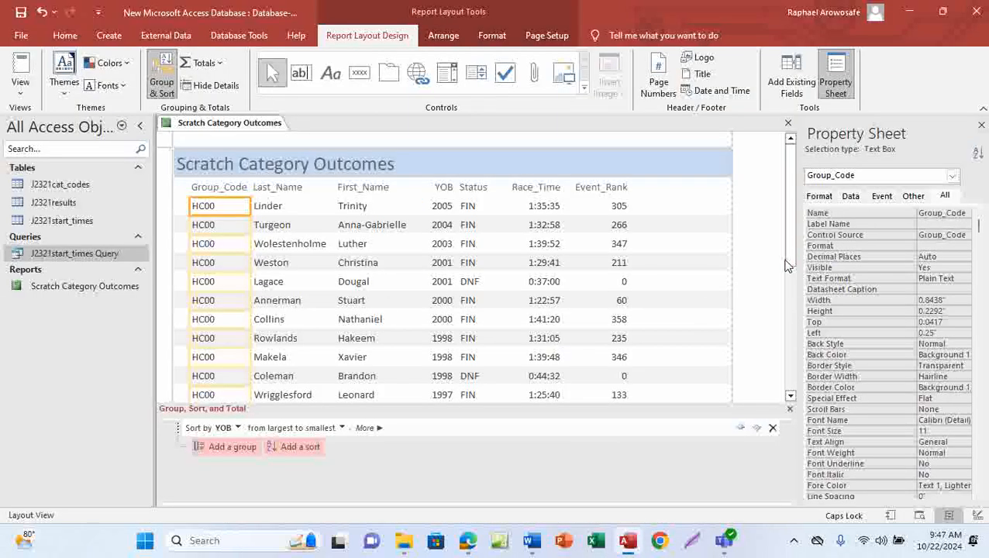
Scroll the report, select the Last_Name column, and open the Totals list
{"action": "left_click_drag", "start_coordinate": [791, 268], "coordinate": [786, 357]}
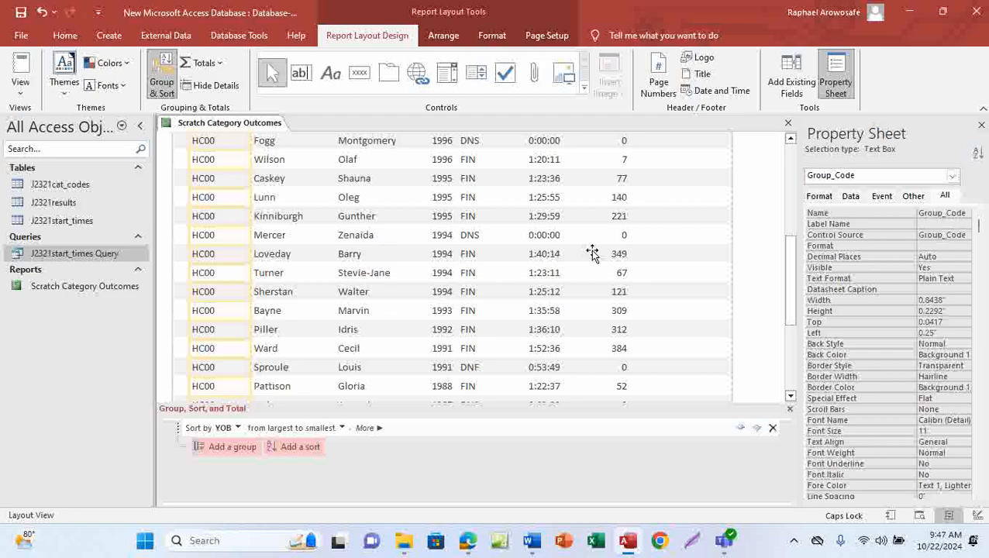
{"action": "left_click_drag", "start_coordinate": [791, 299], "coordinate": [797, 217]}
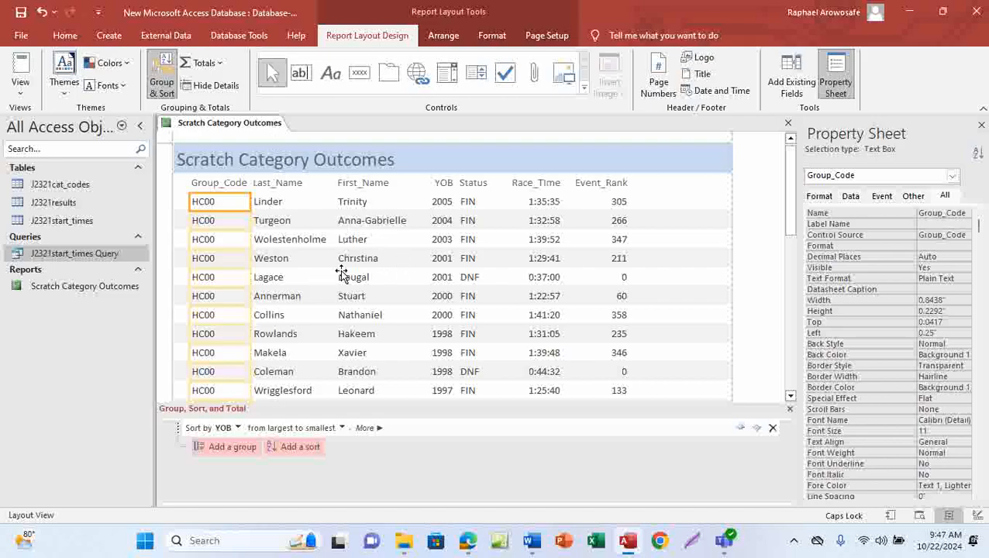
{"action": "left_click", "coordinate": [271, 206]}
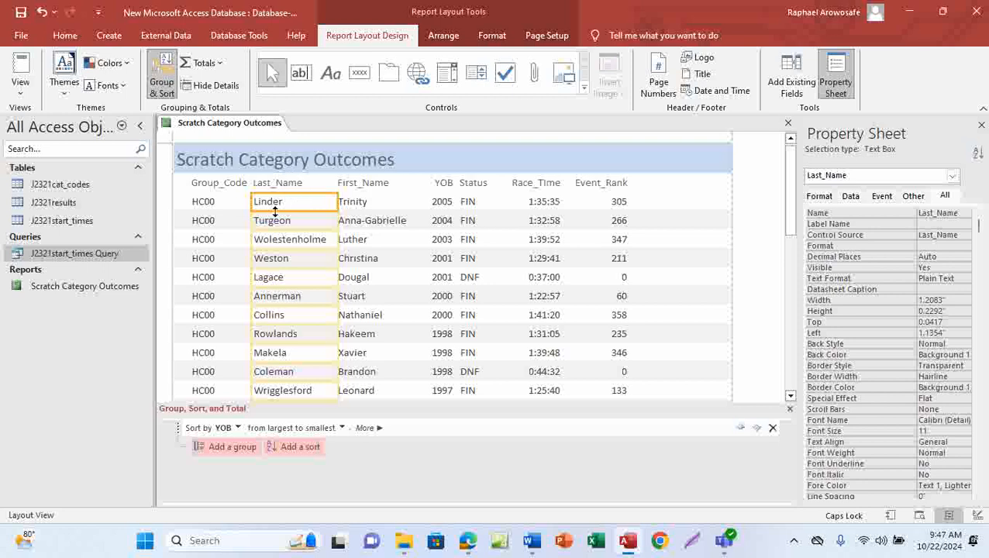
{"action": "left_click", "coordinate": [213, 247]}
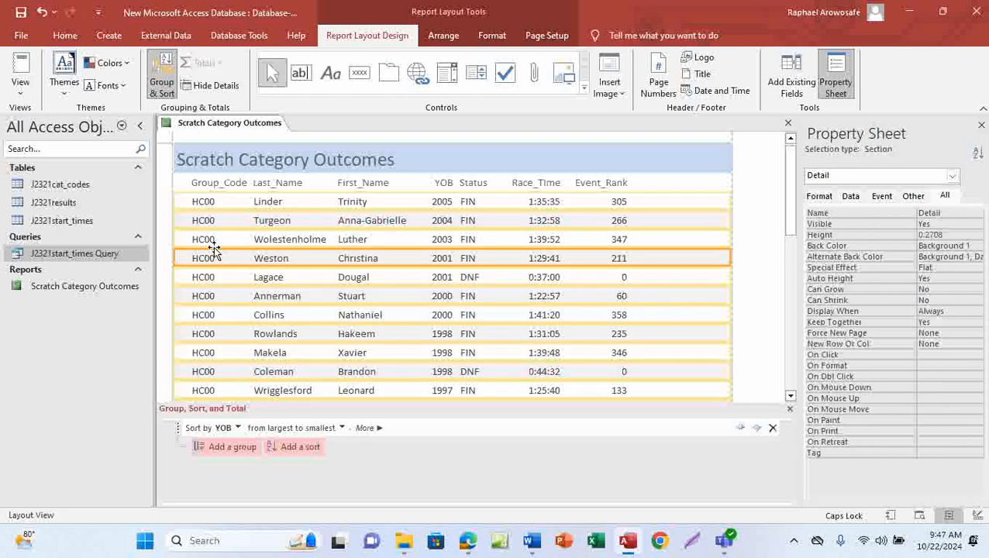
{"action": "left_click", "coordinate": [273, 241]}
{"action": "left_click", "coordinate": [201, 233]}
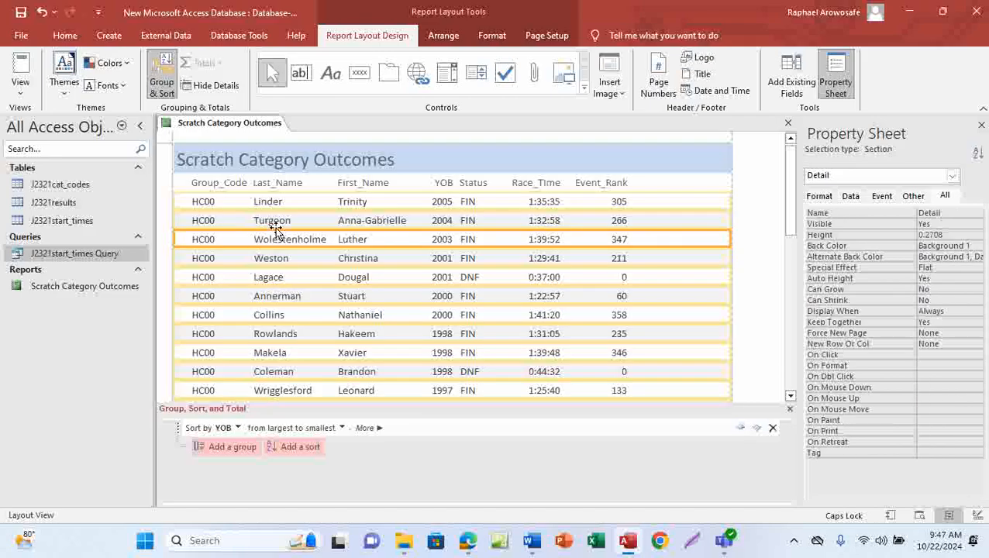
{"action": "left_click", "coordinate": [275, 225]}
{"action": "left_click", "coordinate": [353, 223]}
{"action": "left_click", "coordinate": [275, 225]}
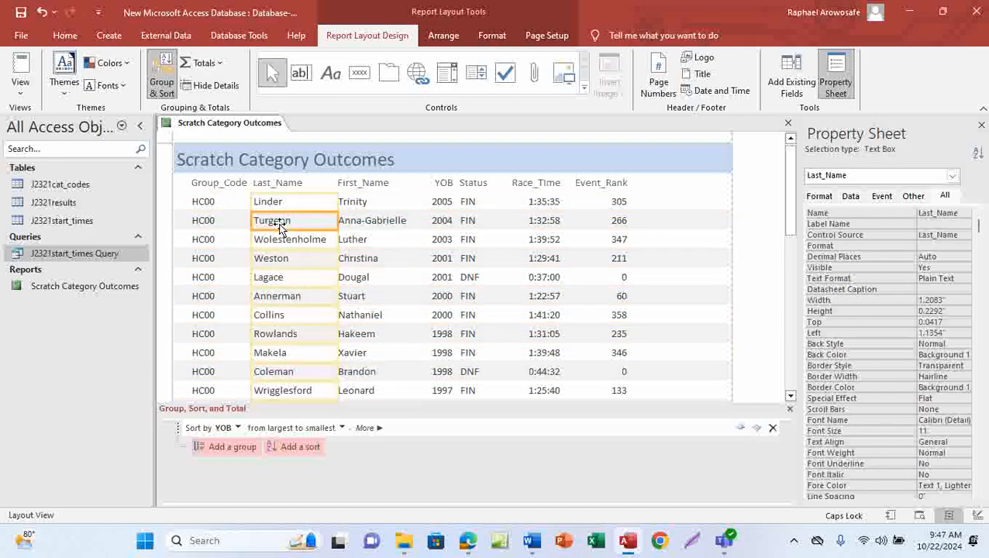
{"action": "left_click", "coordinate": [358, 223]}
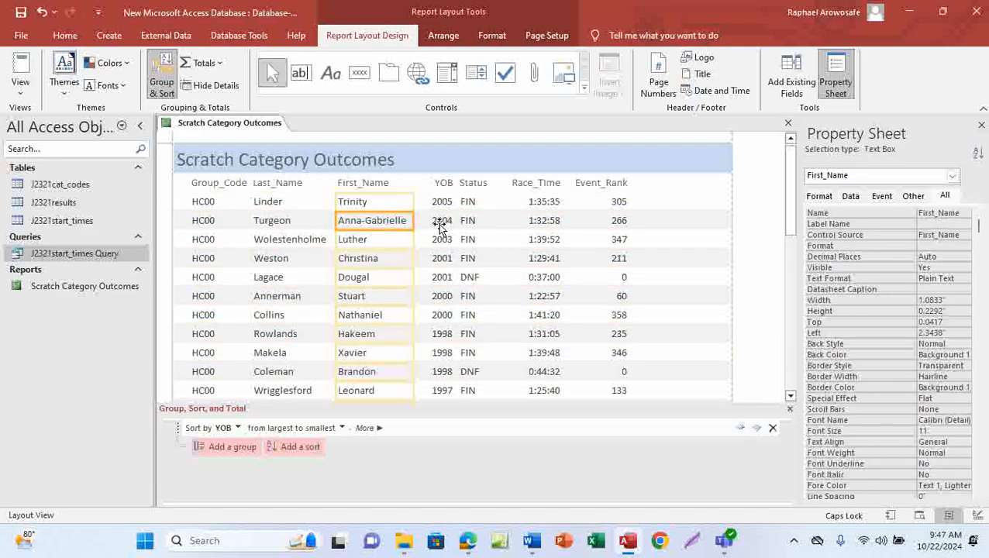
{"action": "left_click", "coordinate": [283, 222]}
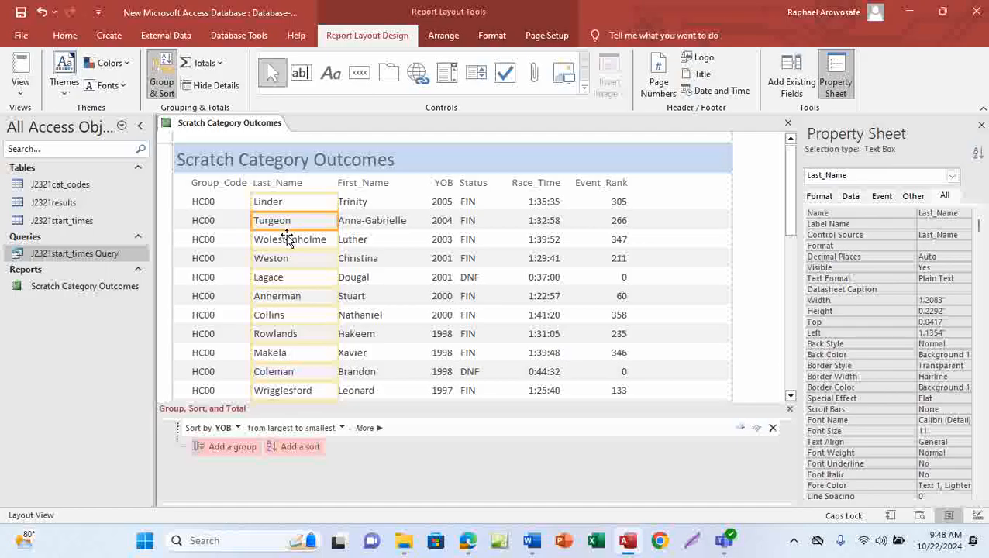
{"action": "left_click", "coordinate": [220, 64]}
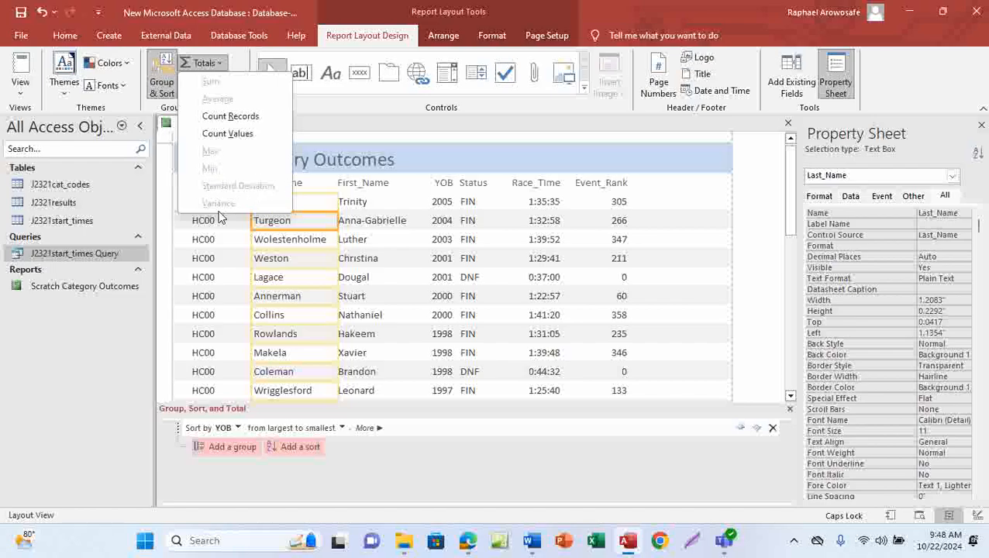
Apply Count Records to Last_Name and scroll to the report's end to see the total of 32
{"action": "left_click", "coordinate": [239, 118]}
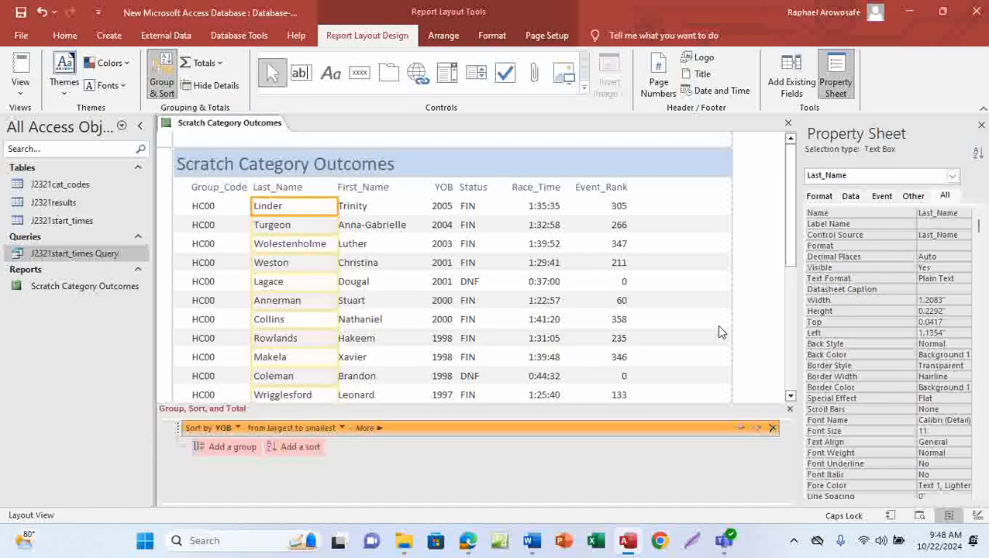
{"action": "left_click_drag", "start_coordinate": [791, 258], "coordinate": [791, 400]}
{"action": "left_click", "coordinate": [791, 398]}
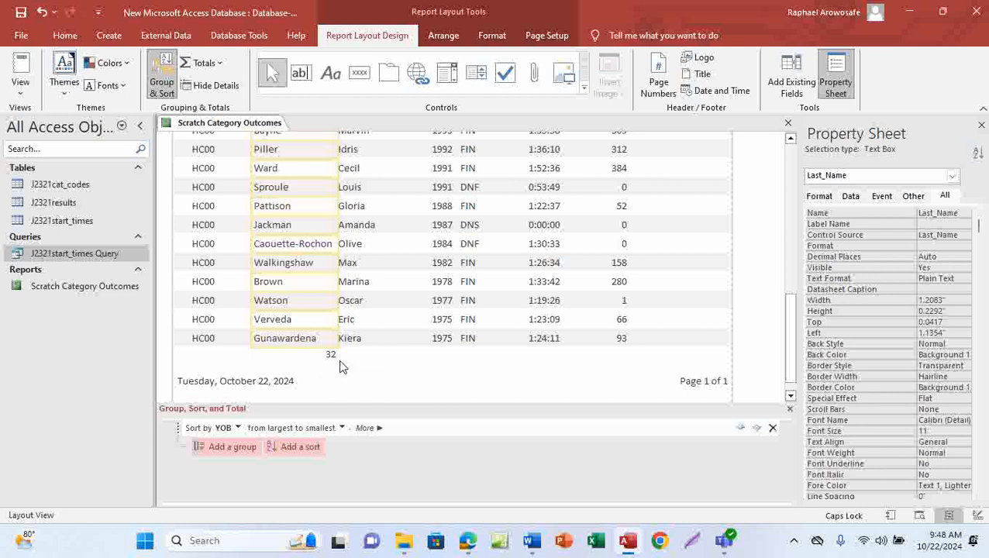
{"action": "mouse_move", "coordinate": [467, 540]}
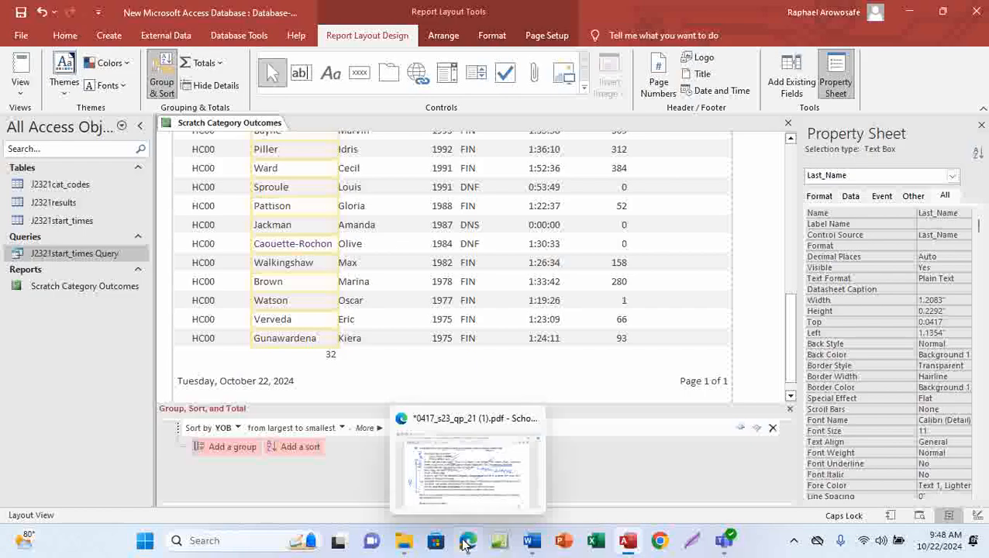
{"action": "left_click", "coordinate": [482, 466]}
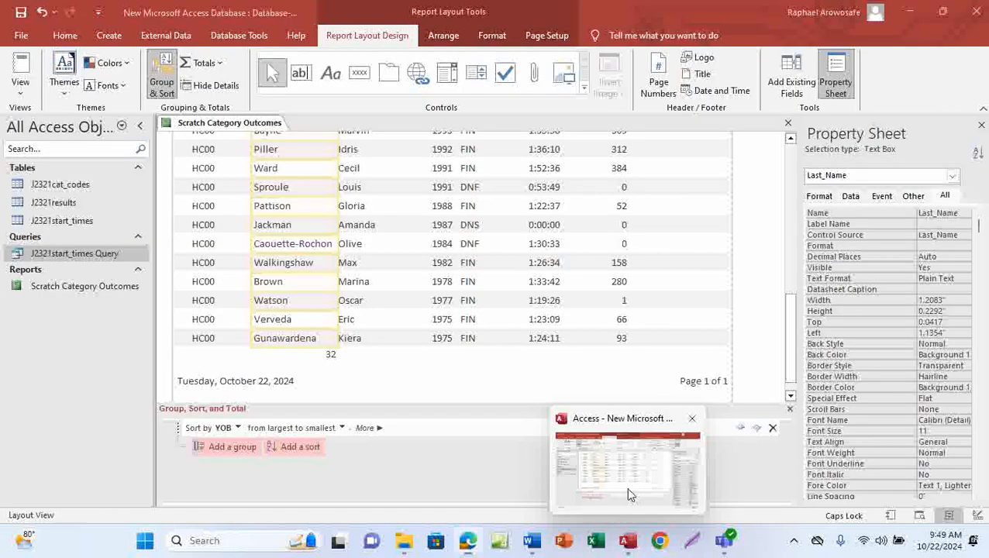
{"action": "left_click", "coordinate": [625, 487]}
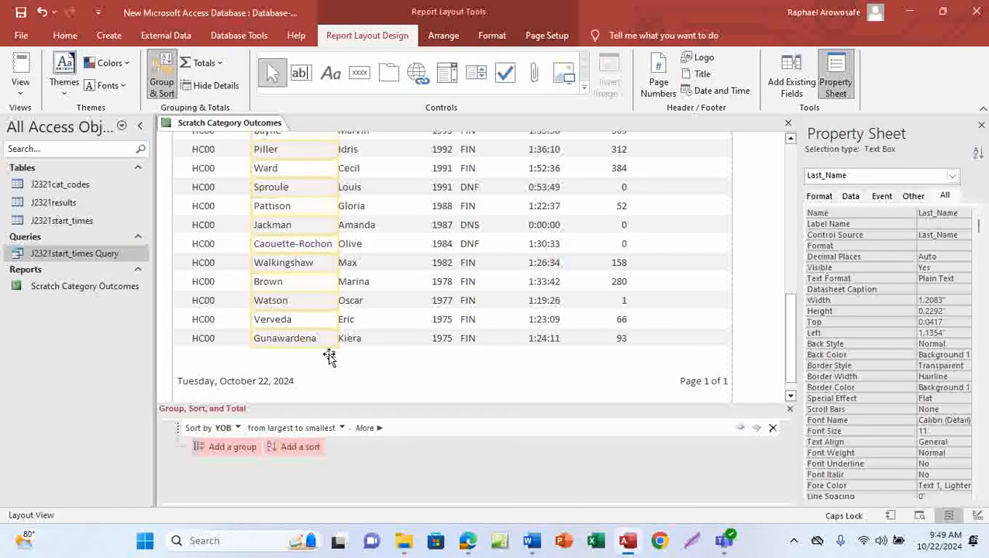
Set the =Count(*) total's Decimal Places to 0, then bring the exam PDF forward
{"action": "left_click", "coordinate": [329, 358]}
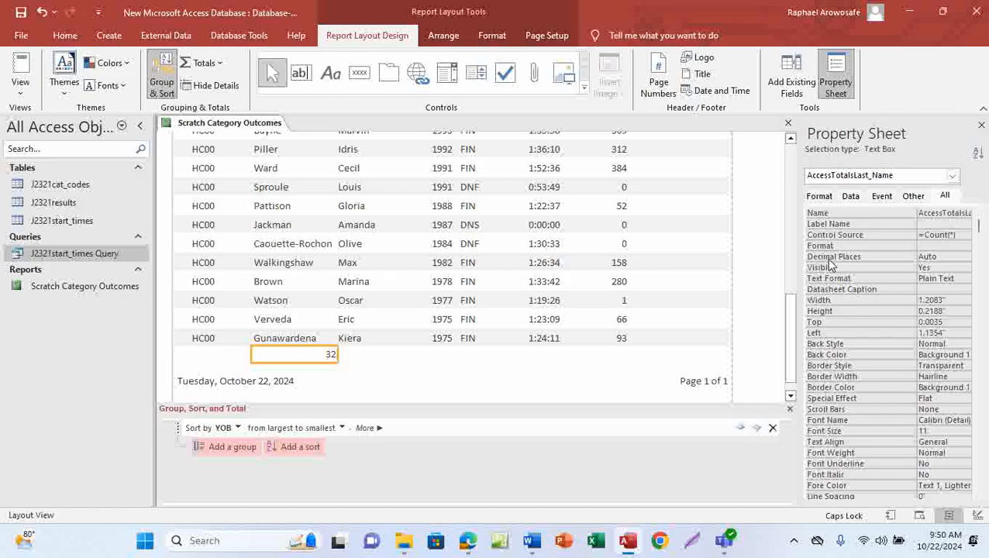
{"action": "left_click", "coordinate": [944, 256]}
{"action": "left_click", "coordinate": [963, 257]}
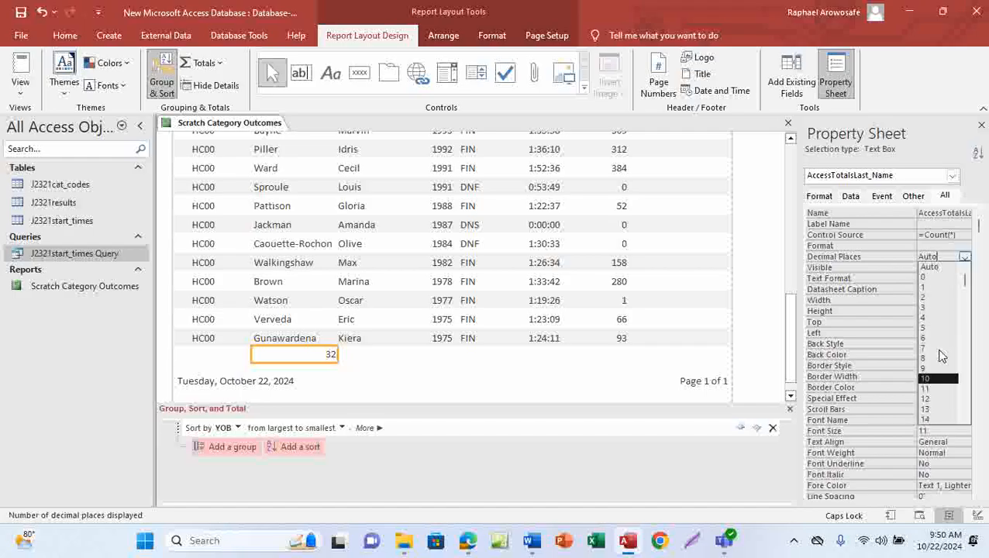
{"action": "left_click", "coordinate": [925, 278]}
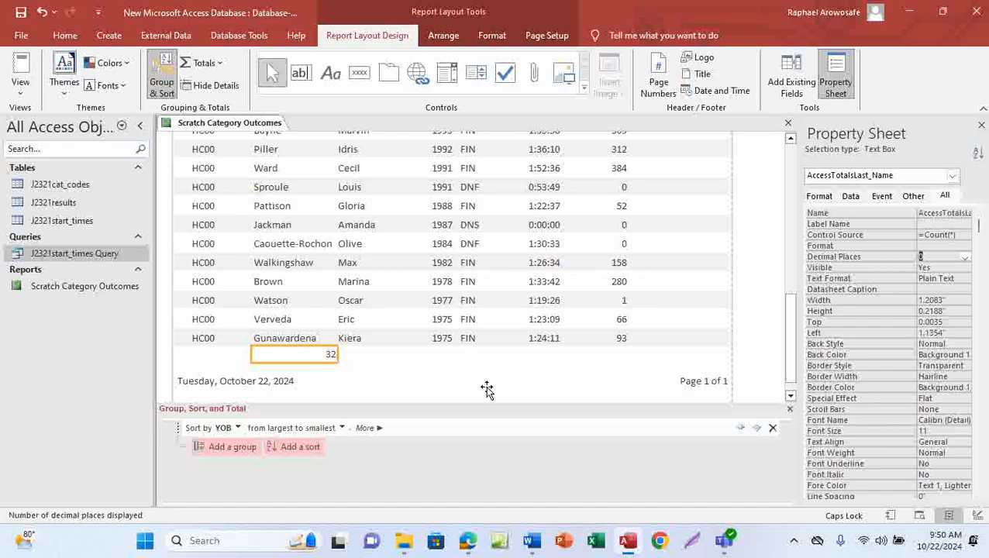
{"action": "mouse_move", "coordinate": [469, 540]}
{"action": "left_click", "coordinate": [487, 476]}
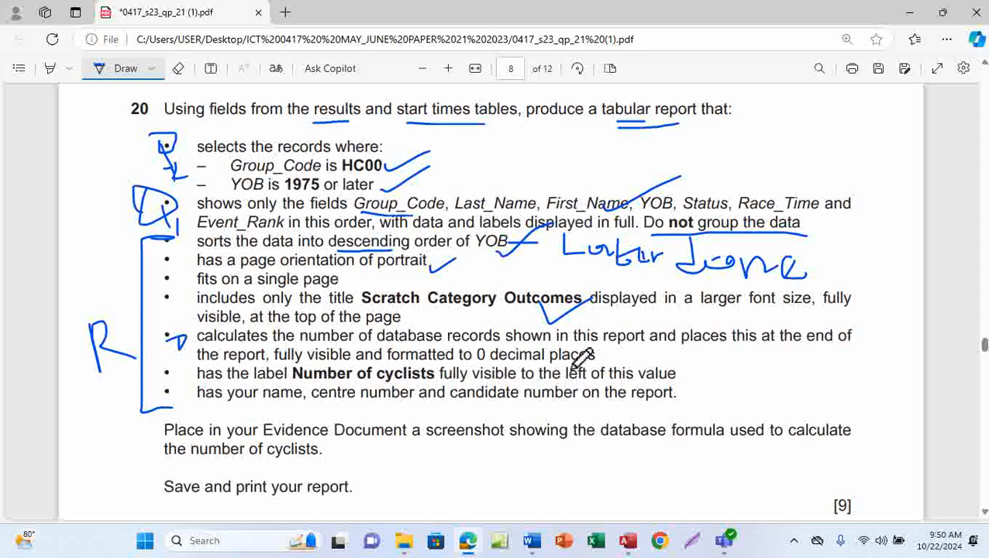
Ink-underline the record-count requirement, highlight 'Number of cyclists', then return to Access
{"action": "left_click_drag", "start_coordinate": [610, 358], "coordinate": [661, 337]}
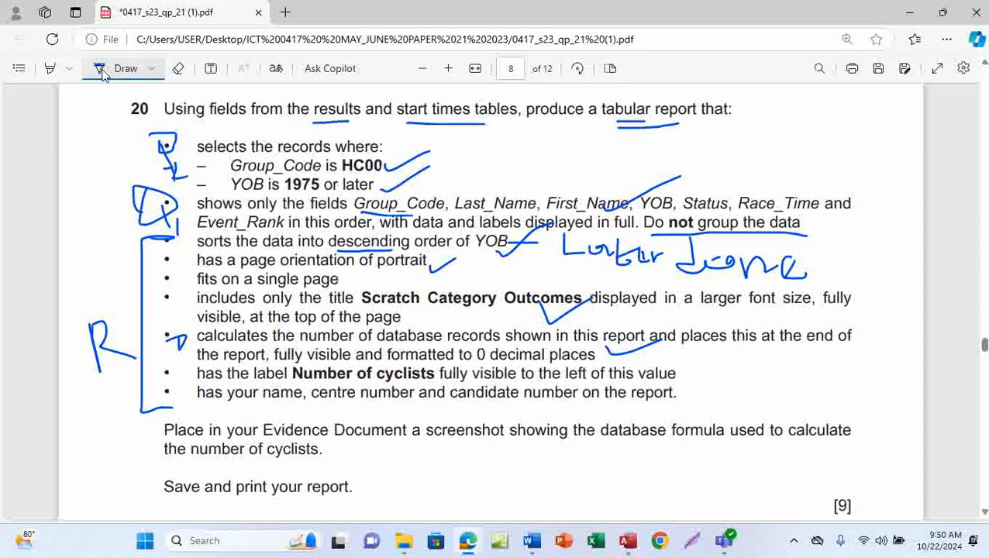
{"action": "left_click", "coordinate": [107, 71]}
{"action": "left_click_drag", "start_coordinate": [294, 375], "coordinate": [438, 378]}
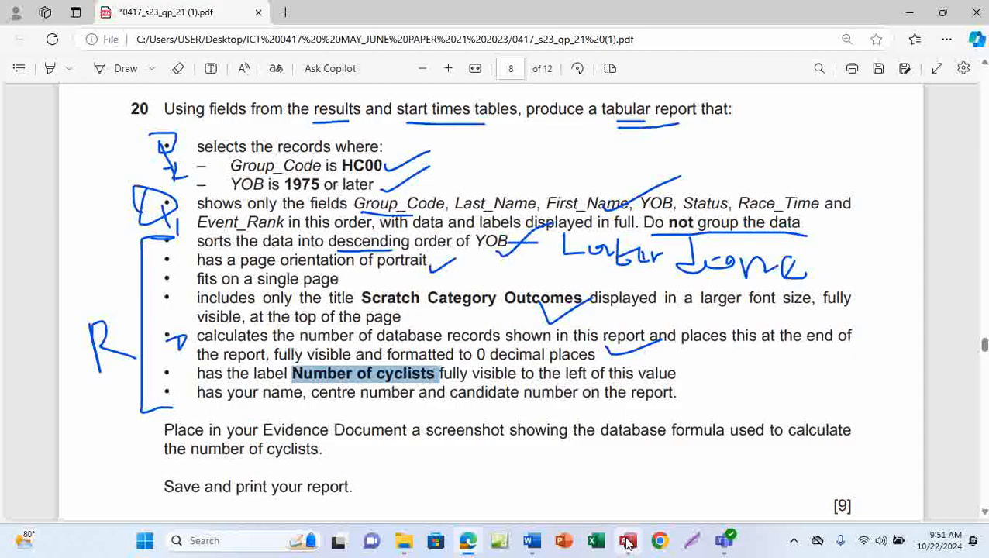
{"action": "mouse_move", "coordinate": [627, 541]}
{"action": "left_click", "coordinate": [629, 490]}
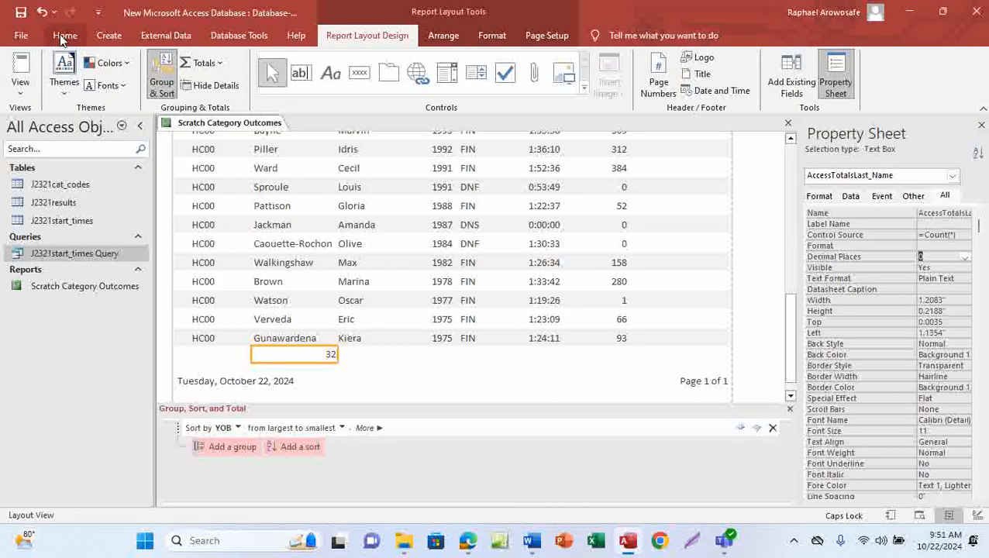
In Design View, narrow the Report Footer's =Count(*) box and move it right to make room for a label
{"action": "left_click", "coordinate": [22, 99]}
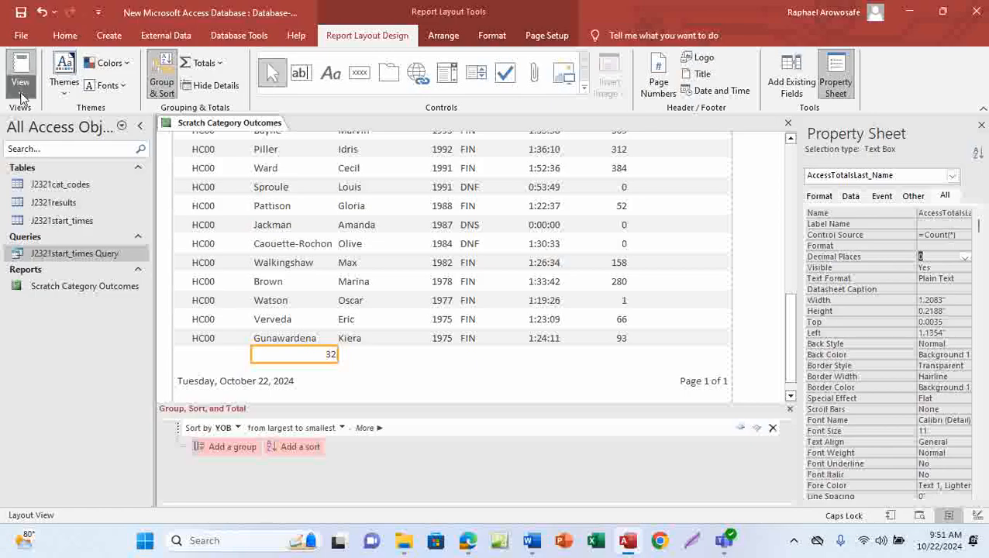
{"action": "left_click", "coordinate": [62, 199]}
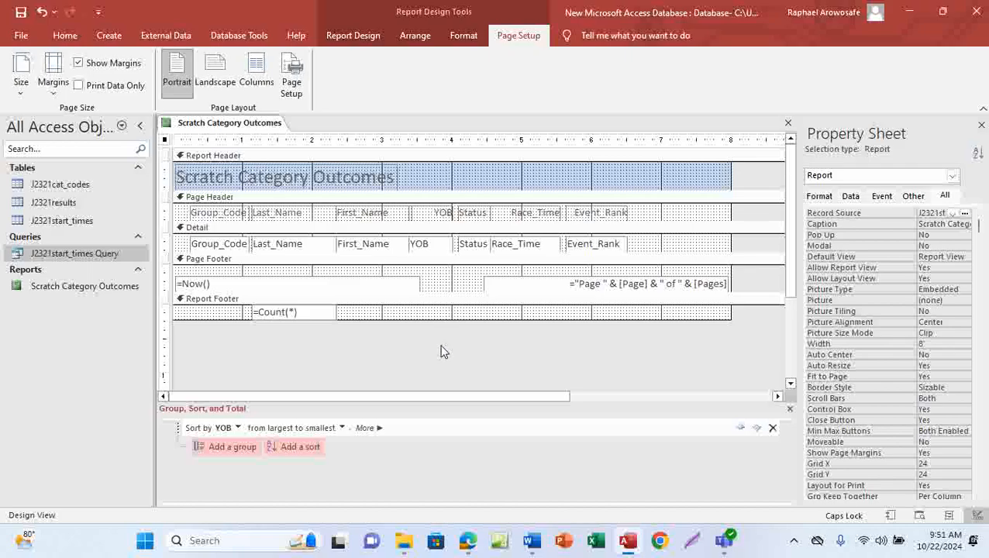
{"action": "left_click", "coordinate": [269, 310]}
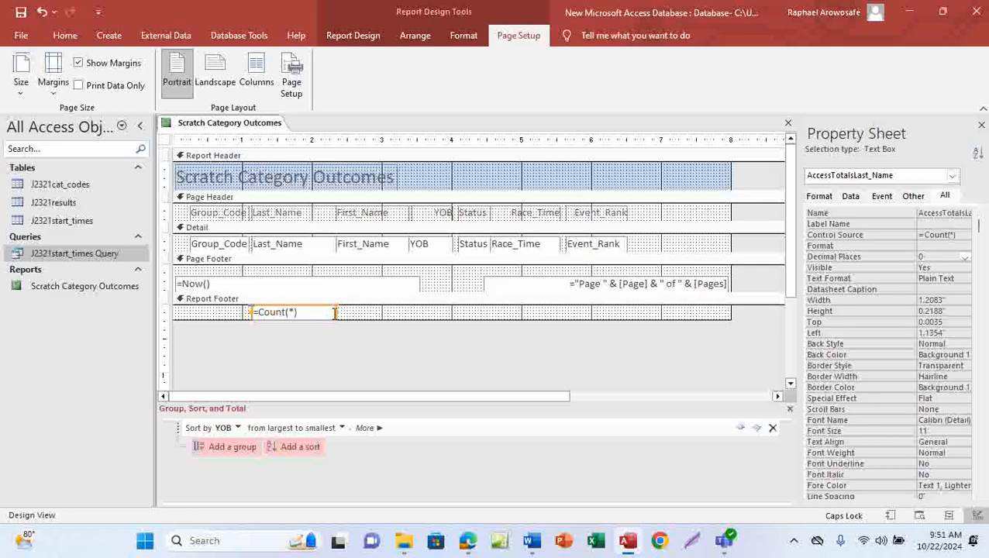
{"action": "left_click_drag", "start_coordinate": [338, 310], "coordinate": [419, 310]}
{"action": "left_click_drag", "start_coordinate": [249, 310], "coordinate": [342, 311]}
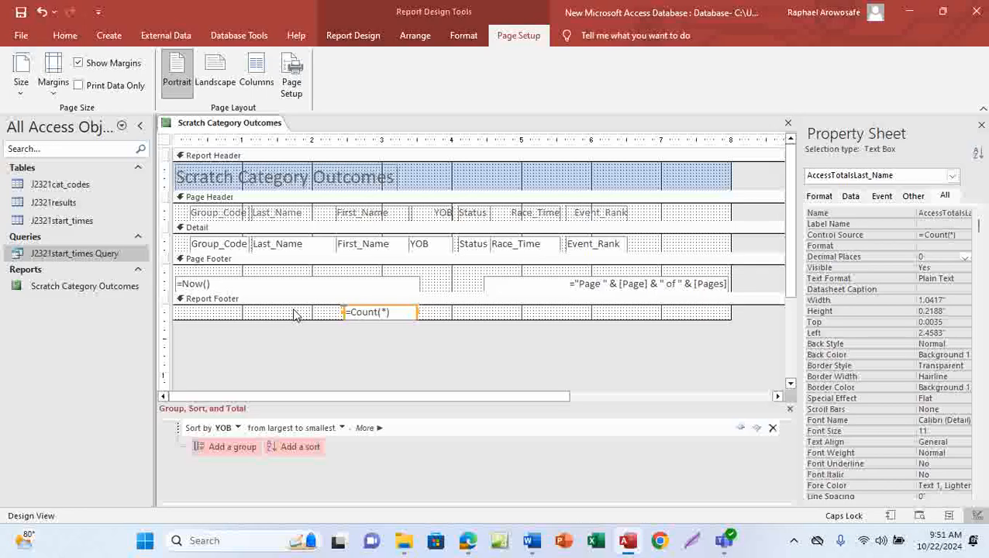
{"action": "left_click", "coordinate": [368, 39]}
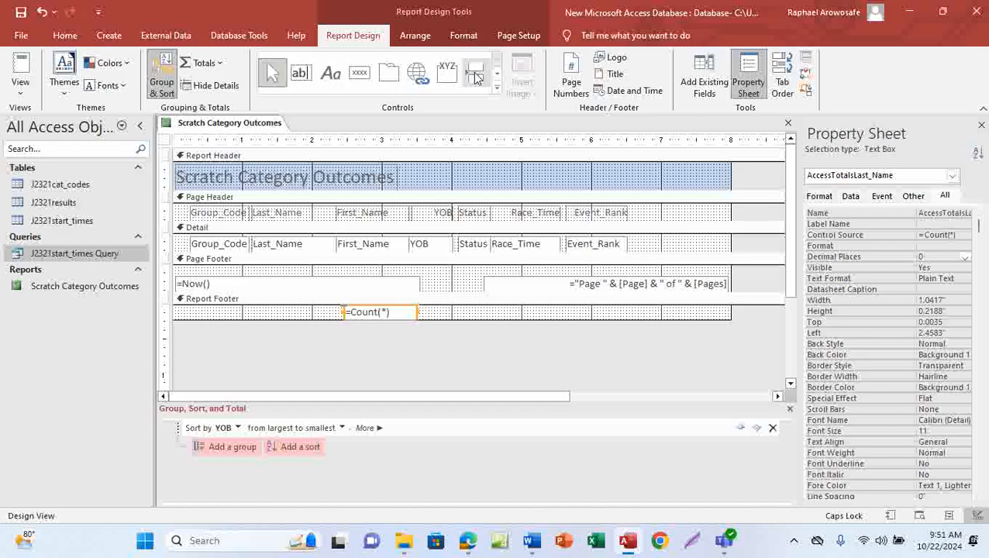
Draw a label left of =Count(*) in the Report Footer reading 'Number of cyclists'
{"action": "left_click", "coordinate": [330, 80]}
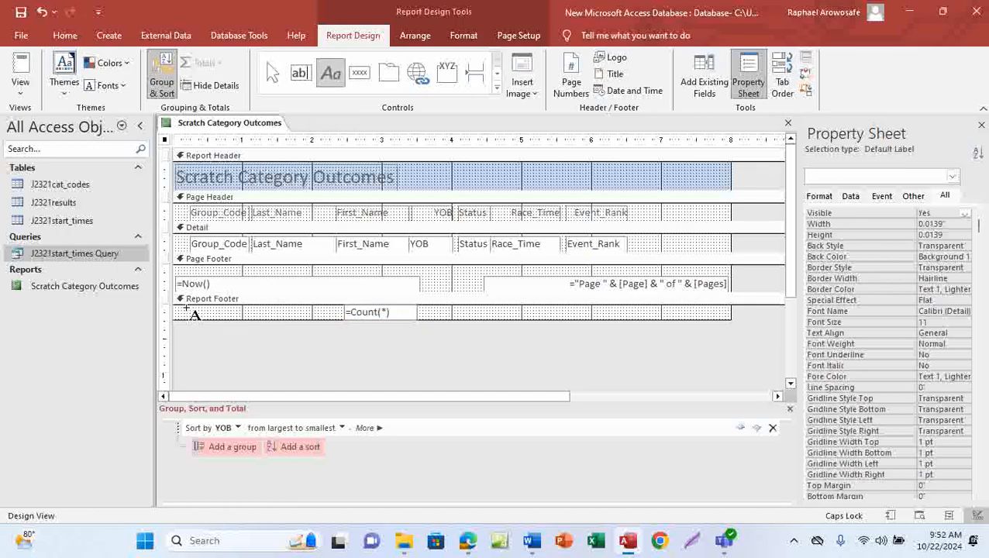
{"action": "left_click_drag", "start_coordinate": [187, 307], "coordinate": [332, 324]}
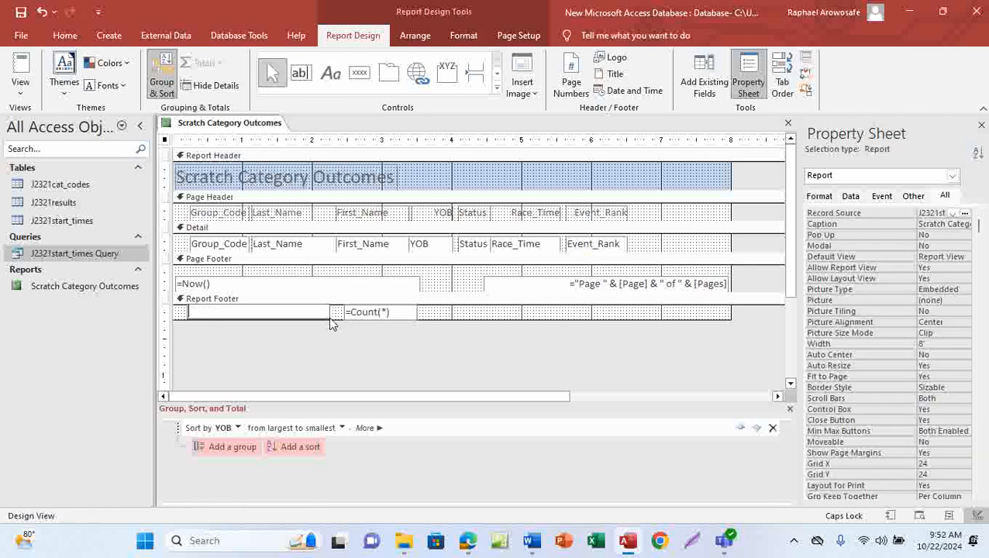
{"action": "type", "text": "Number of cyclists"}
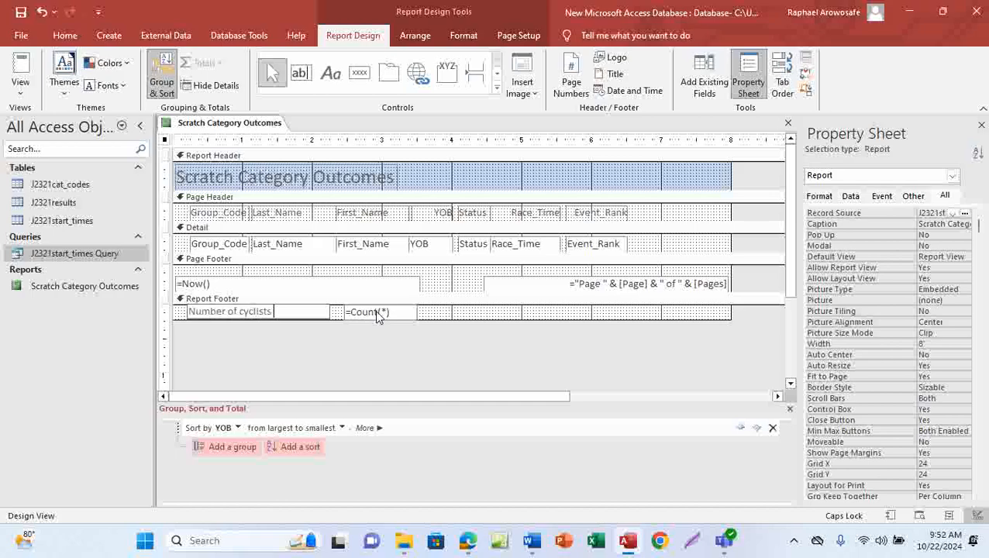
In the Edge exam PDF, draw a tick beside the 'Number of cyclists' requirement
{"action": "mouse_move", "coordinate": [467, 540]}
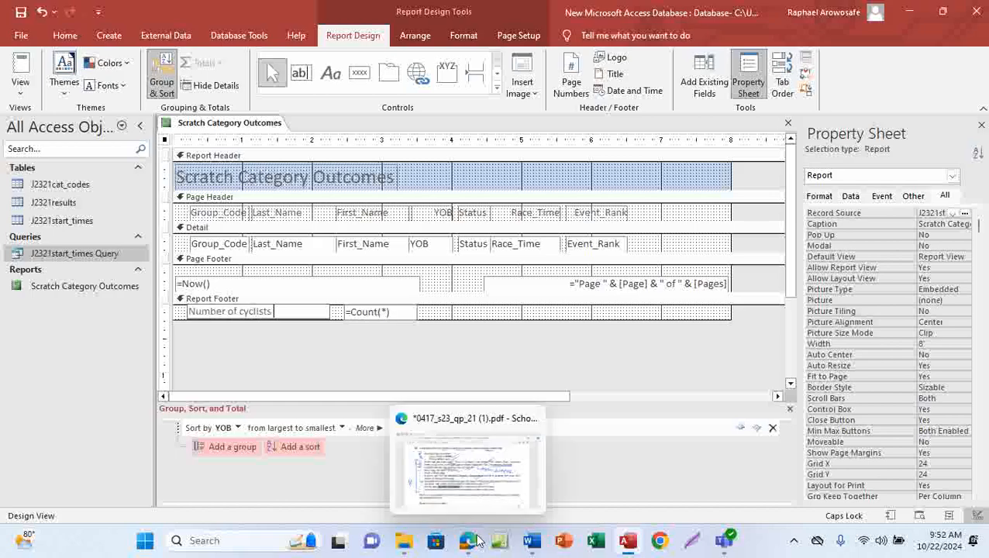
{"action": "left_click", "coordinate": [478, 468]}
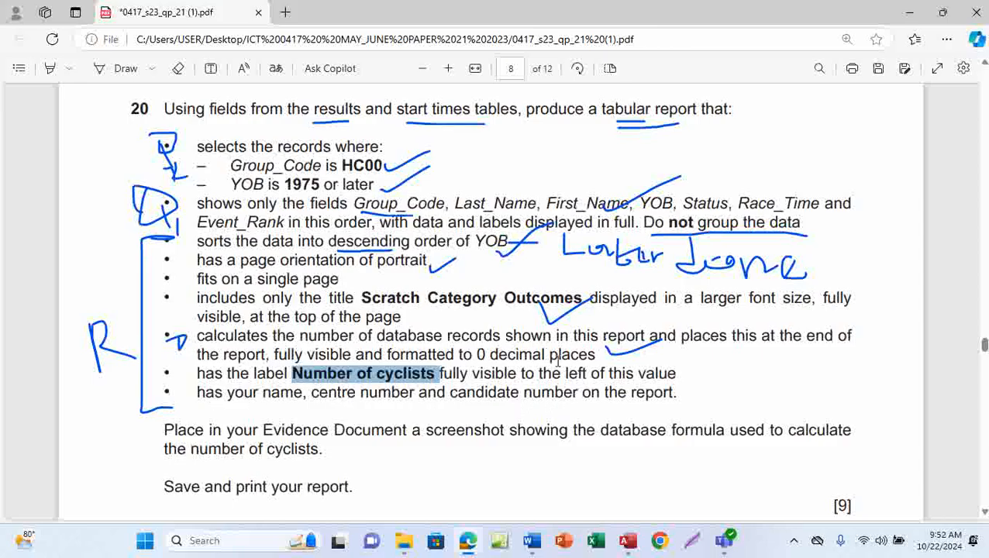
{"action": "left_click", "coordinate": [107, 72]}
{"action": "left_click_drag", "start_coordinate": [676, 376], "coordinate": [725, 353]}
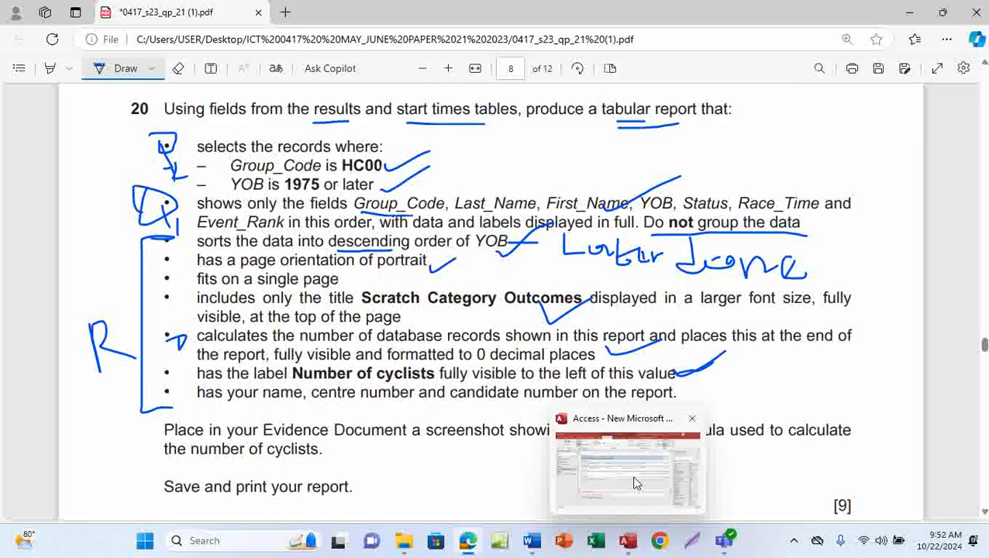
{"action": "left_click", "coordinate": [628, 540]}
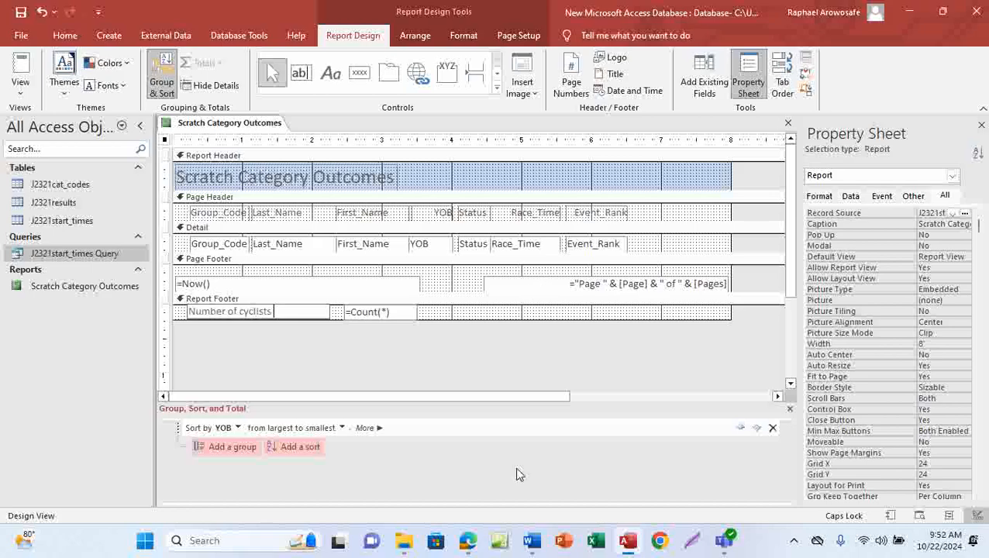
{"action": "left_click", "coordinate": [481, 482]}
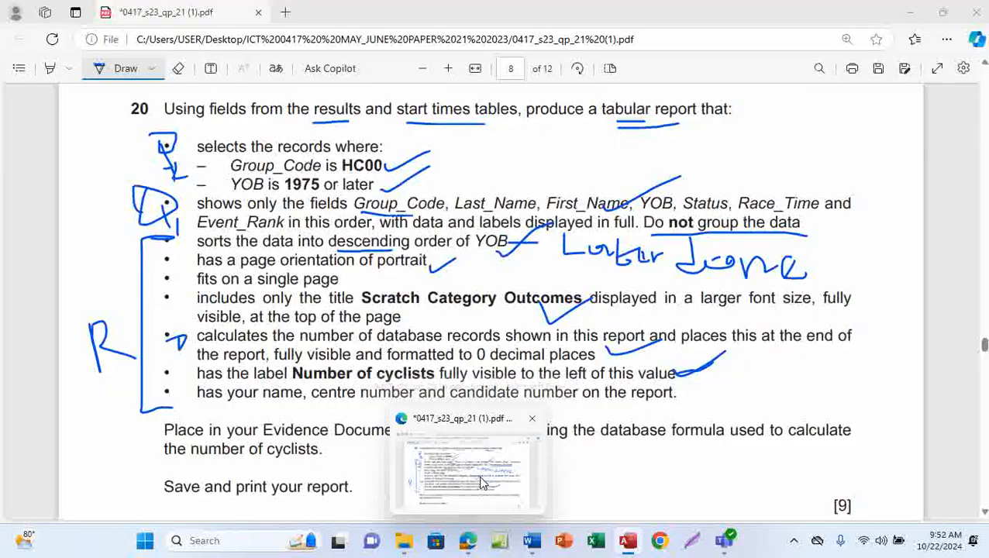
{"action": "left_click", "coordinate": [481, 482]}
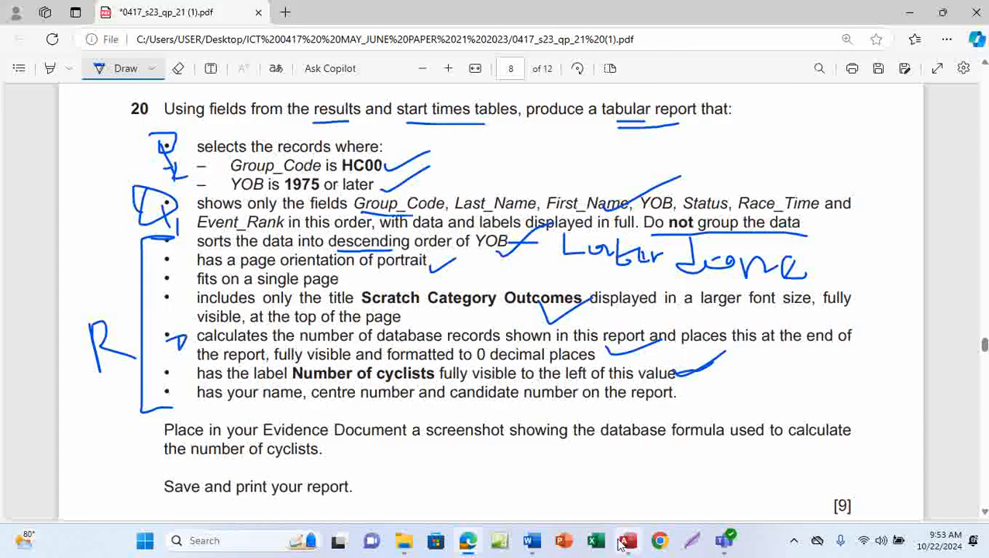
Draw a Page Footer label and type the candidate's name followed by the centre number
{"action": "mouse_move", "coordinate": [628, 540]}
{"action": "left_click", "coordinate": [625, 483]}
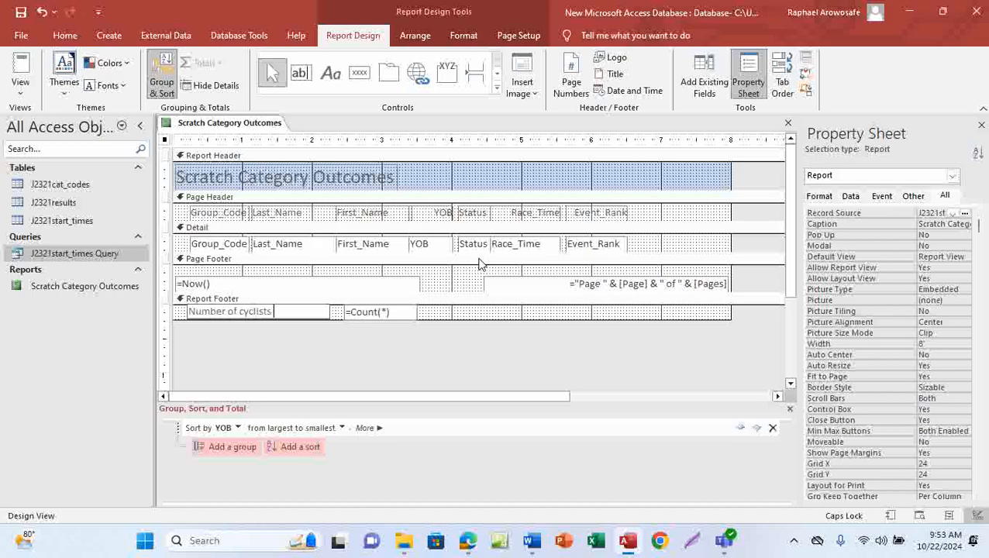
{"action": "left_click", "coordinate": [330, 76]}
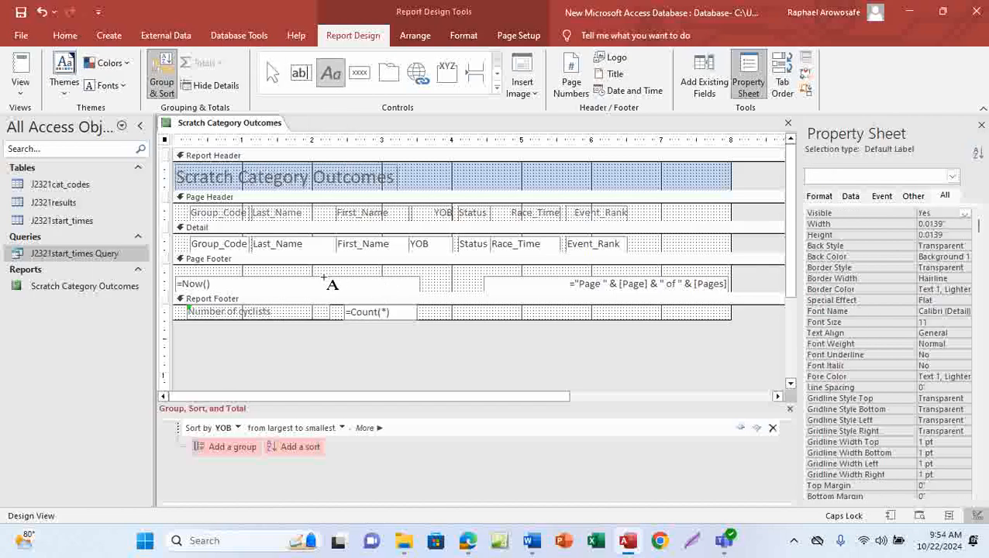
{"action": "left_click_drag", "start_coordinate": [313, 279], "coordinate": [559, 294]}
{"action": "key", "text": "Caps_Lock"}
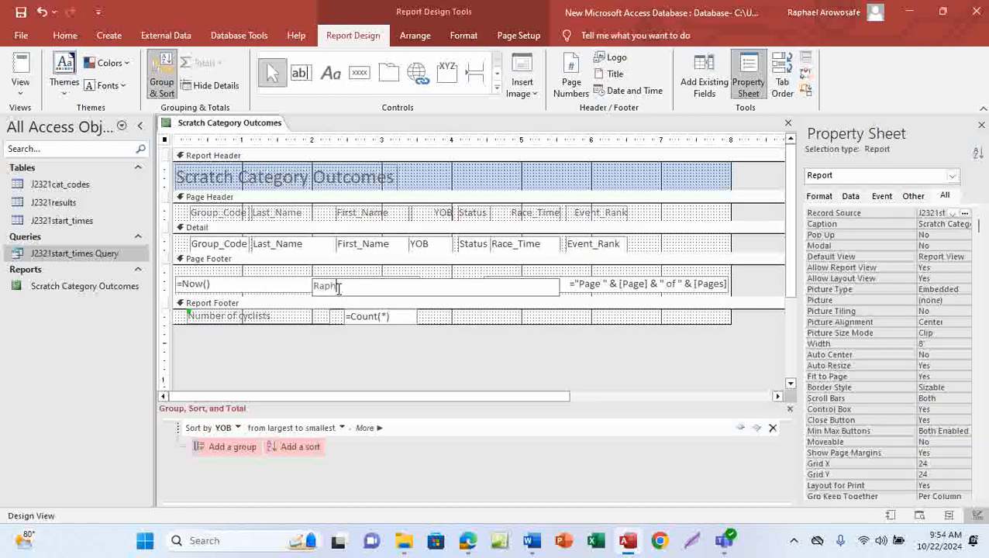
{"action": "key", "text": "Caps_Lock"}
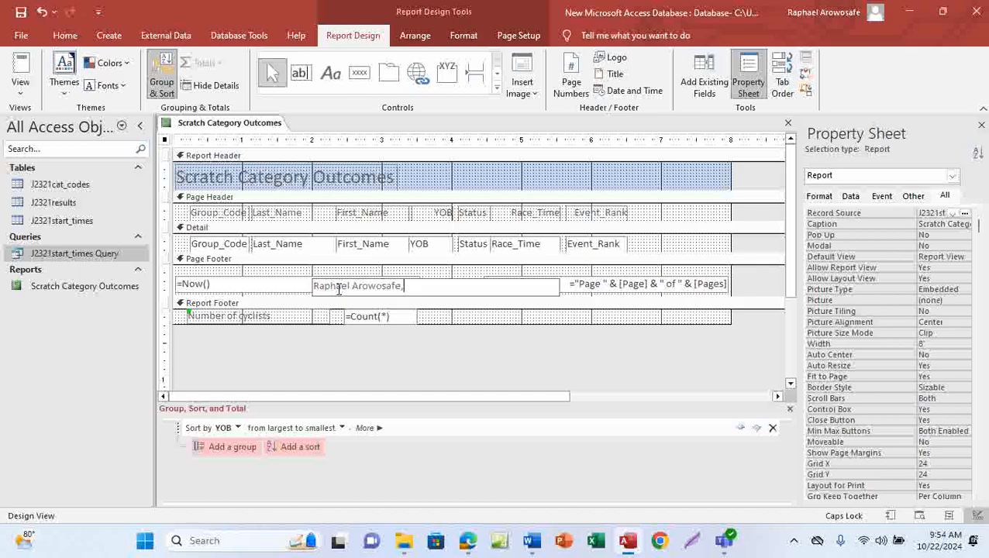
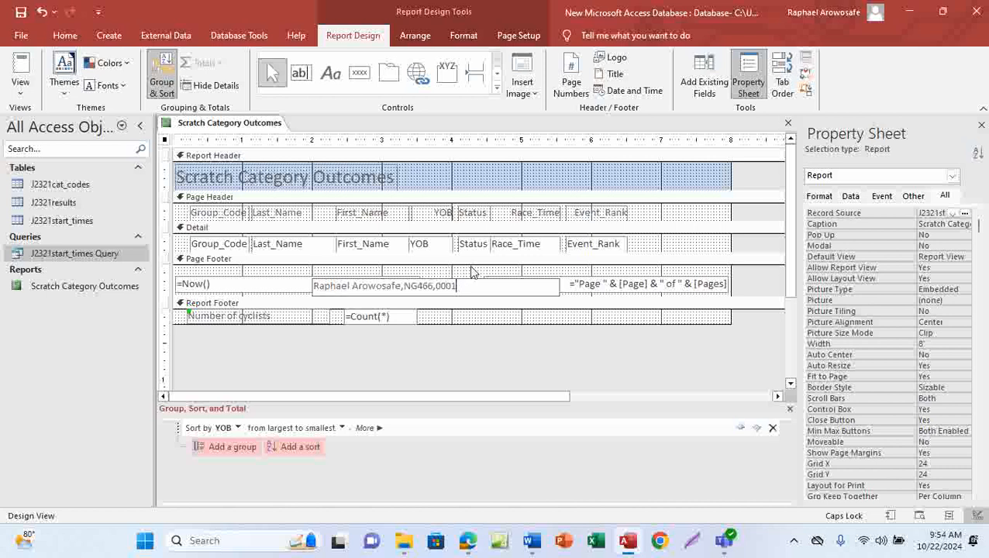
Save the report and check at 100% Print Preview that Number of cyclists shows 32 with footer details
{"action": "left_click", "coordinate": [21, 12]}
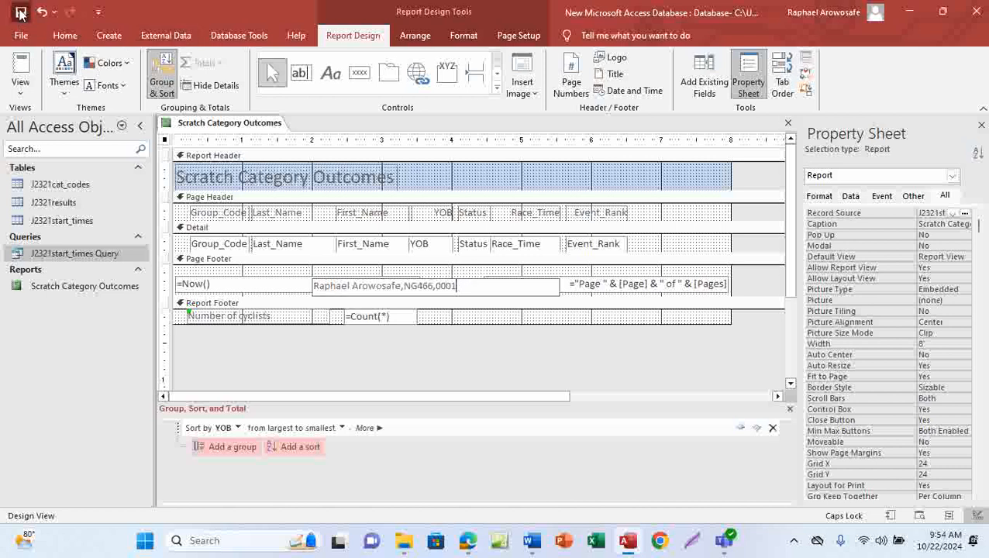
{"action": "left_click", "coordinate": [26, 93]}
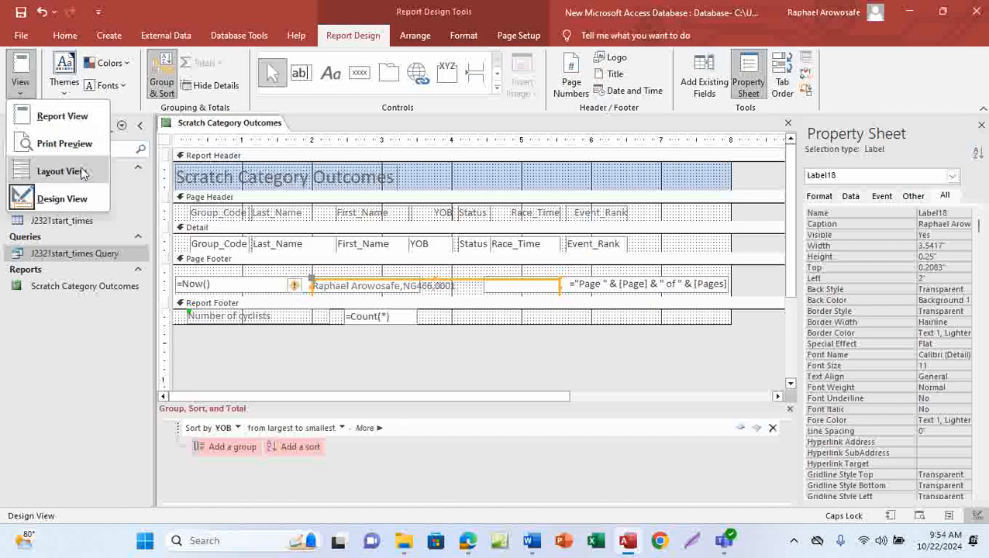
{"action": "left_click", "coordinate": [64, 144]}
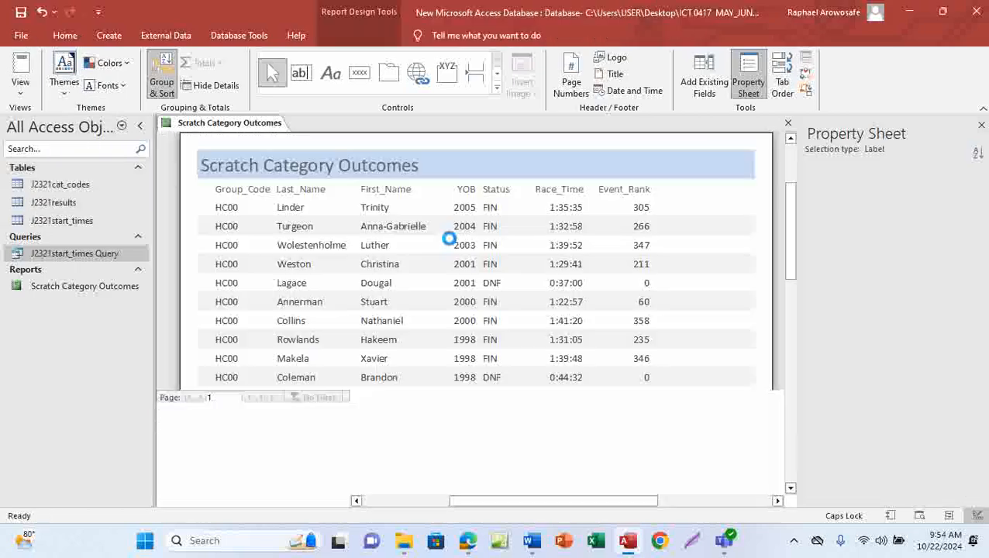
{"action": "left_click", "coordinate": [574, 369]}
{"action": "scroll", "coordinate": [575, 369], "scroll_direction": "down", "scroll_amount": 8}
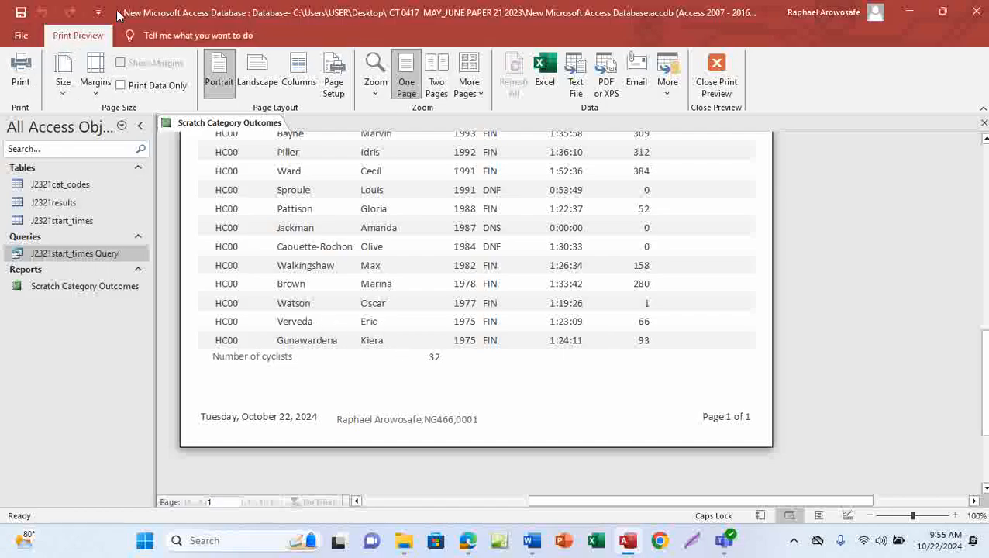
{"action": "left_click", "coordinate": [716, 80]}
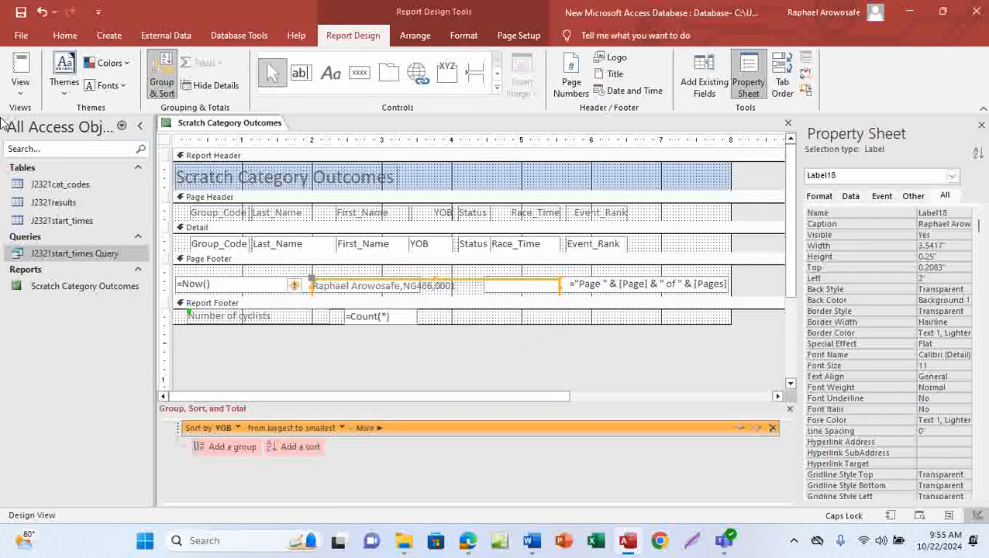
In Layout View, resize the count box so 32 sits beside the Number of cyclists label, then return to the PDF
{"action": "left_click", "coordinate": [21, 86]}
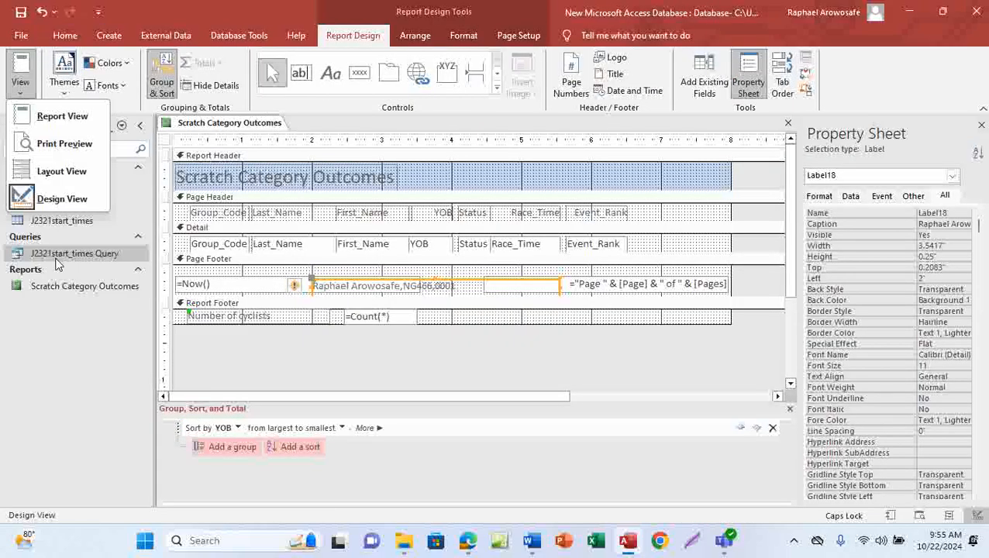
{"action": "left_click", "coordinate": [58, 171]}
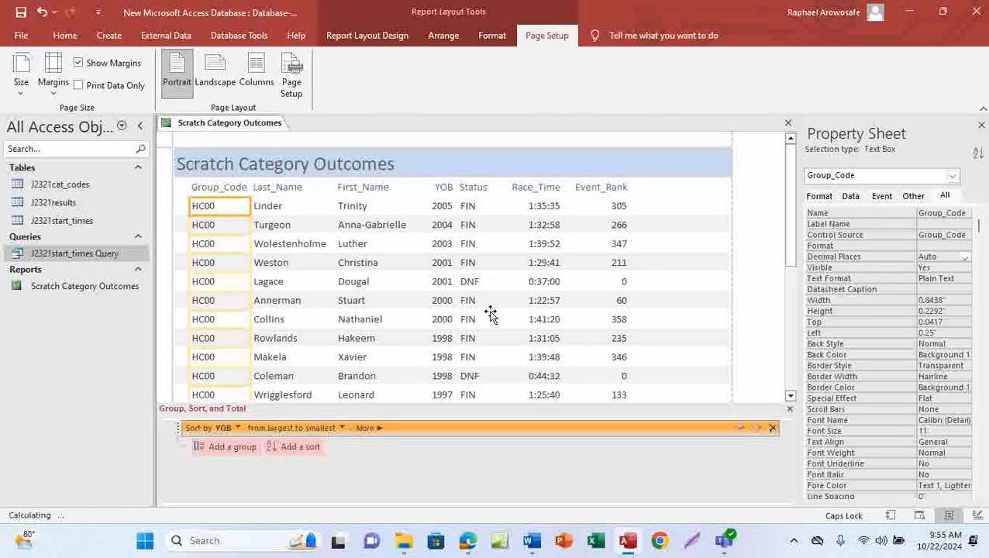
{"action": "scroll", "coordinate": [491, 312], "scroll_direction": "down", "scroll_amount": 3}
{"action": "scroll", "coordinate": [490, 313], "scroll_direction": "down", "scroll_amount": 5}
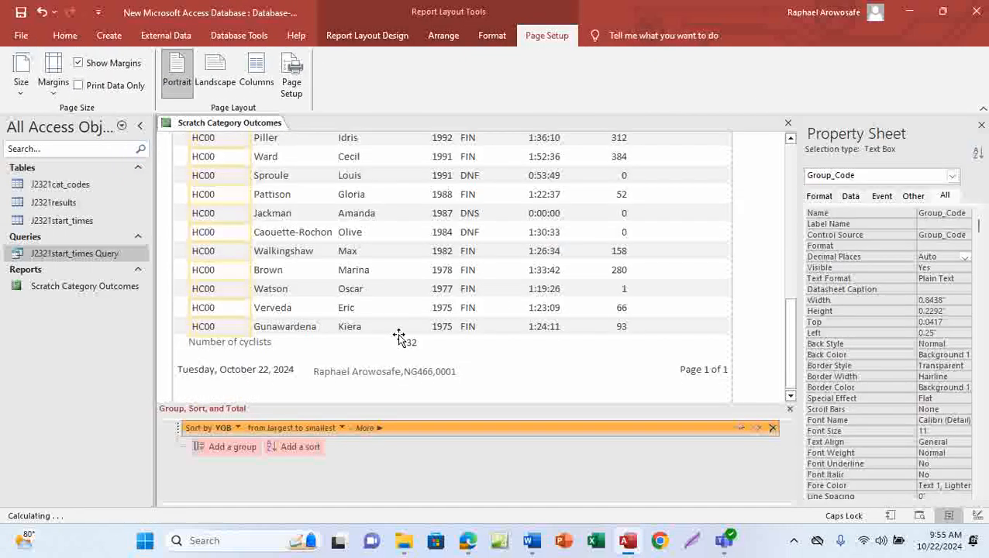
{"action": "left_click", "coordinate": [403, 344]}
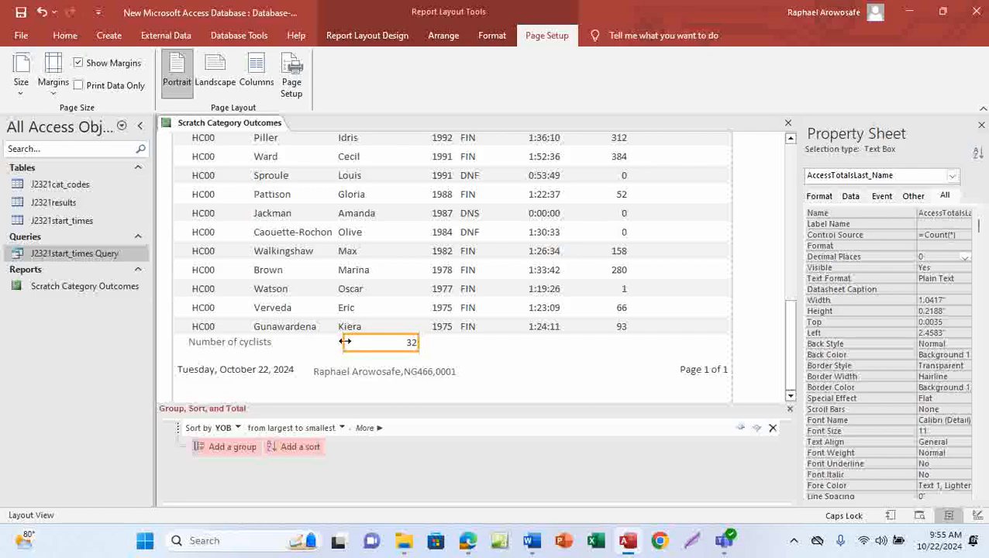
{"action": "left_click_drag", "start_coordinate": [343, 342], "coordinate": [282, 344]}
{"action": "left_click_drag", "start_coordinate": [417, 343], "coordinate": [301, 348]}
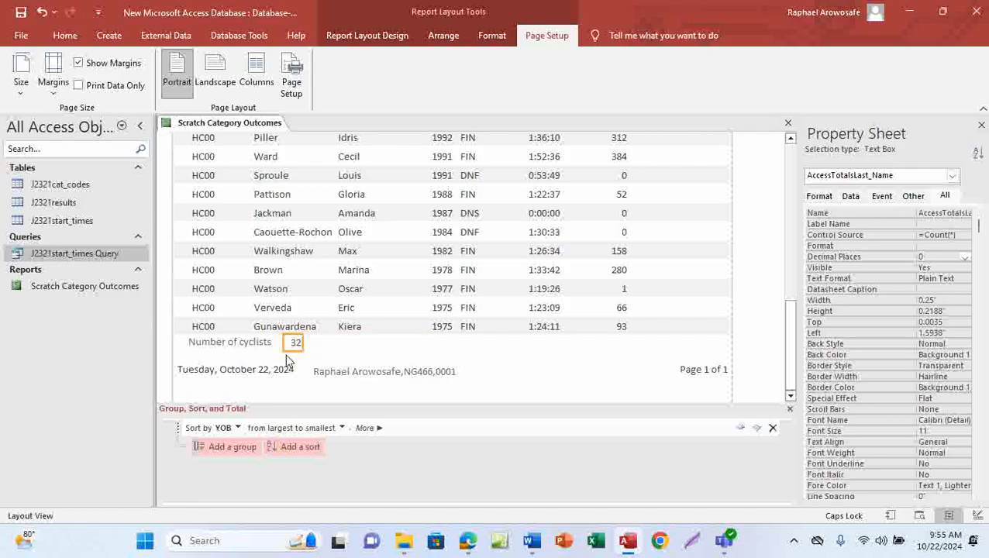
{"action": "left_click", "coordinate": [281, 342]}
{"action": "left_click_drag", "start_coordinate": [277, 346], "coordinate": [271, 346]}
{"action": "mouse_move", "coordinate": [467, 540]}
{"action": "left_click", "coordinate": [507, 419]}
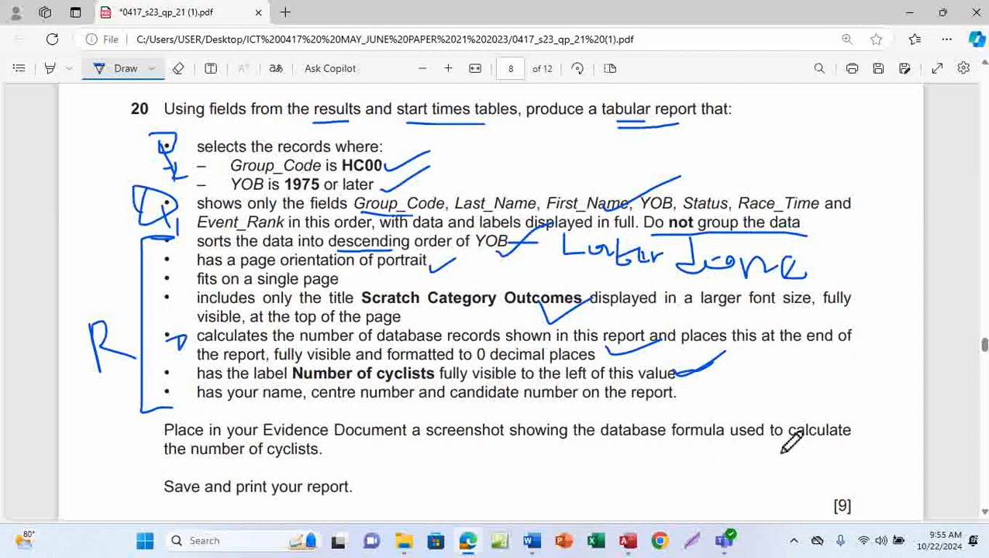
Underline 'to calculate' and 'number of cyclists' in question 20, then go back to Access
{"action": "left_click_drag", "start_coordinate": [772, 445], "coordinate": [855, 440]}
{"action": "left_click_drag", "start_coordinate": [215, 460], "coordinate": [319, 463]}
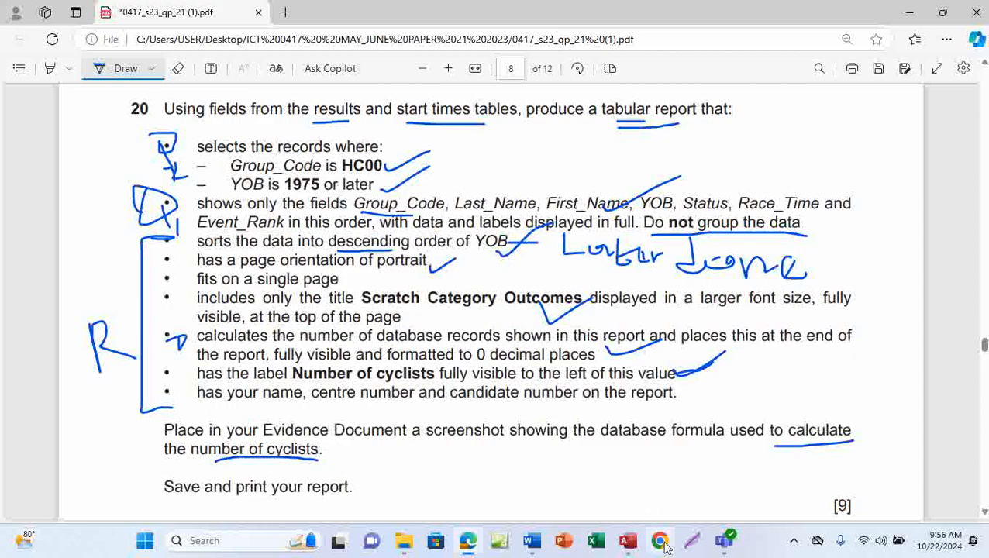
{"action": "mouse_move", "coordinate": [628, 540]}
{"action": "left_click", "coordinate": [634, 476]}
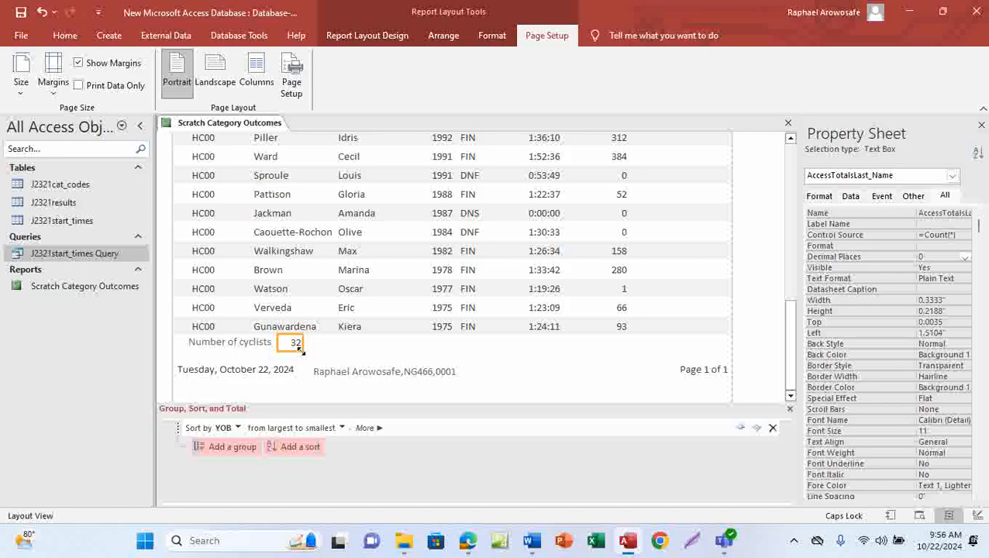
In Design View, make the Number of cyclists label narrower
{"action": "left_click", "coordinate": [66, 37]}
{"action": "left_click", "coordinate": [20, 77]}
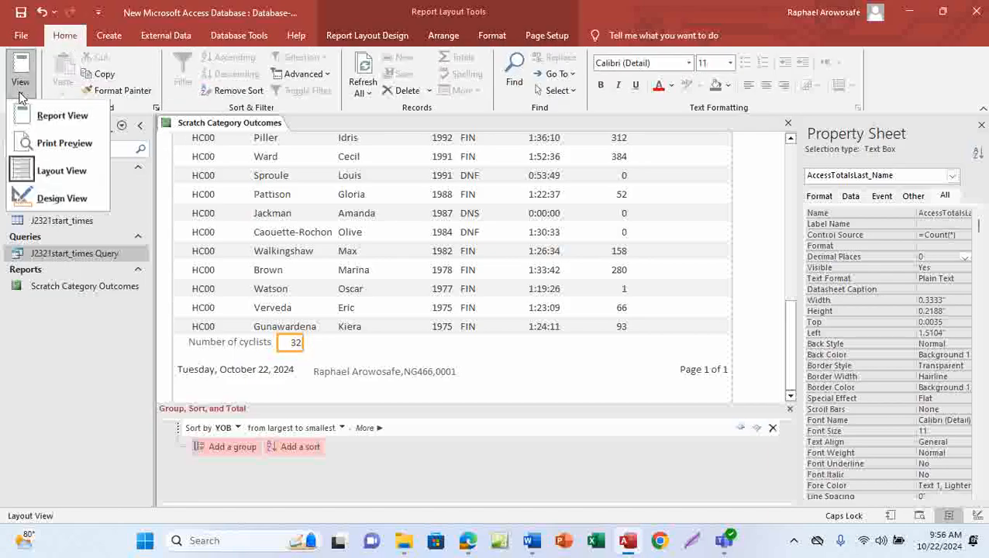
{"action": "left_click", "coordinate": [77, 197]}
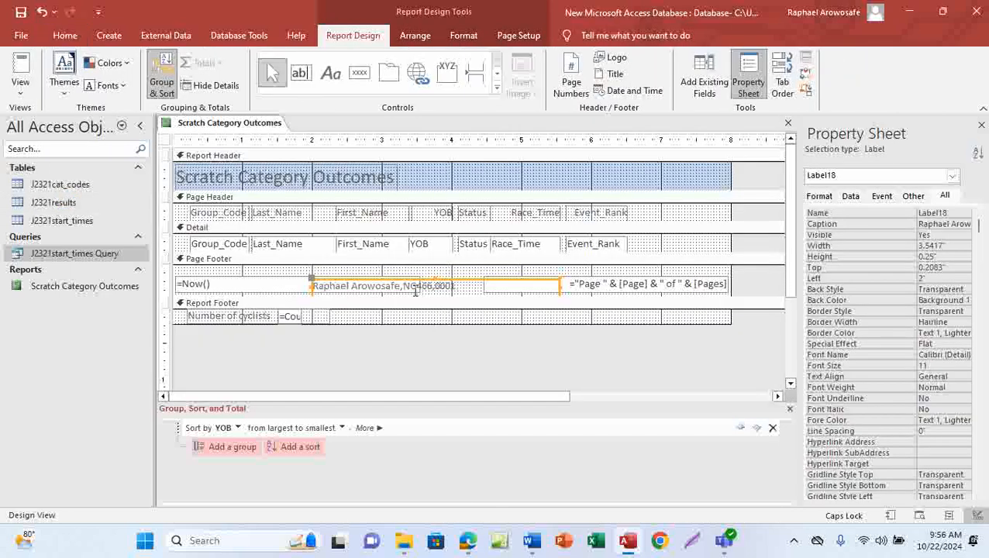
{"action": "left_click", "coordinate": [290, 319]}
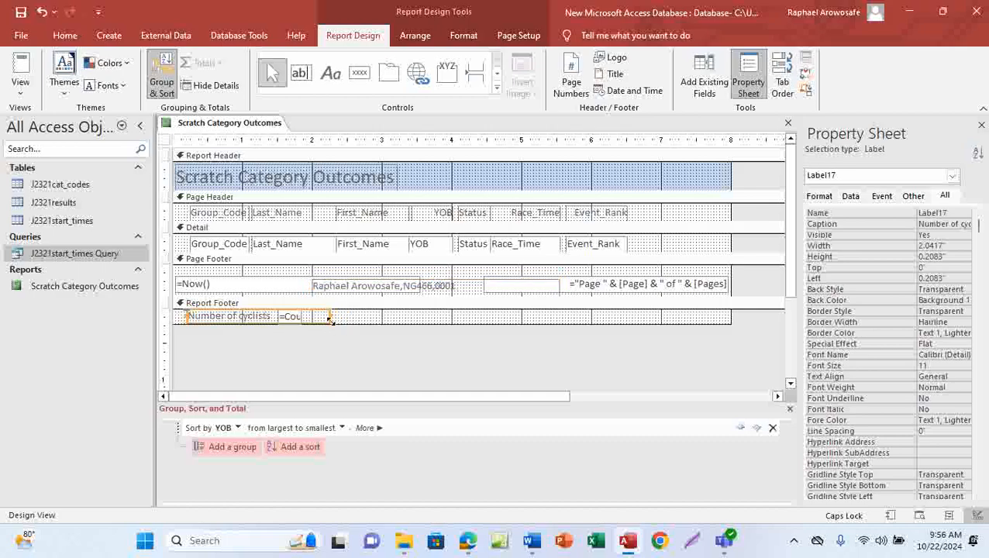
{"action": "left_click", "coordinate": [371, 310]}
{"action": "left_click", "coordinate": [296, 319]}
{"action": "left_click", "coordinate": [291, 319]}
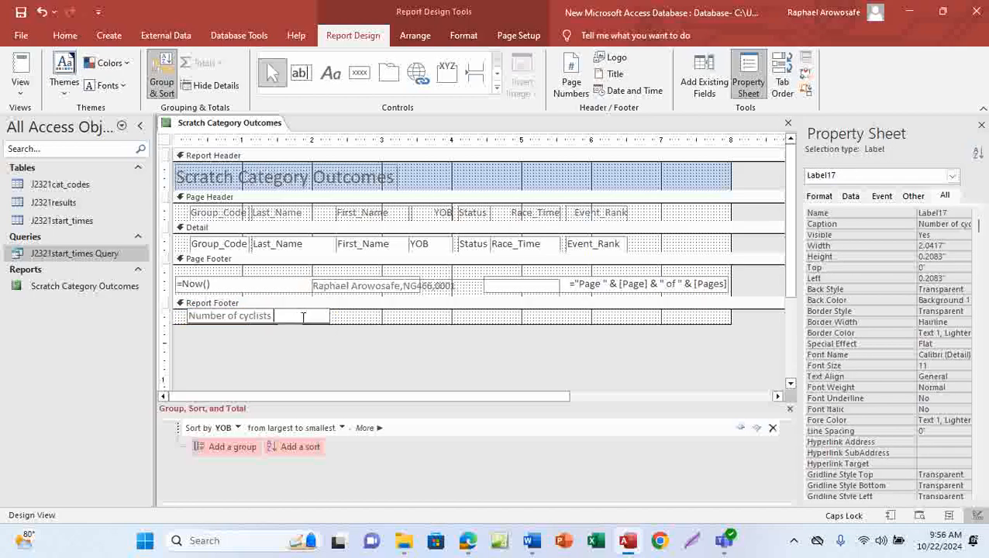
{"action": "left_click", "coordinate": [343, 314]}
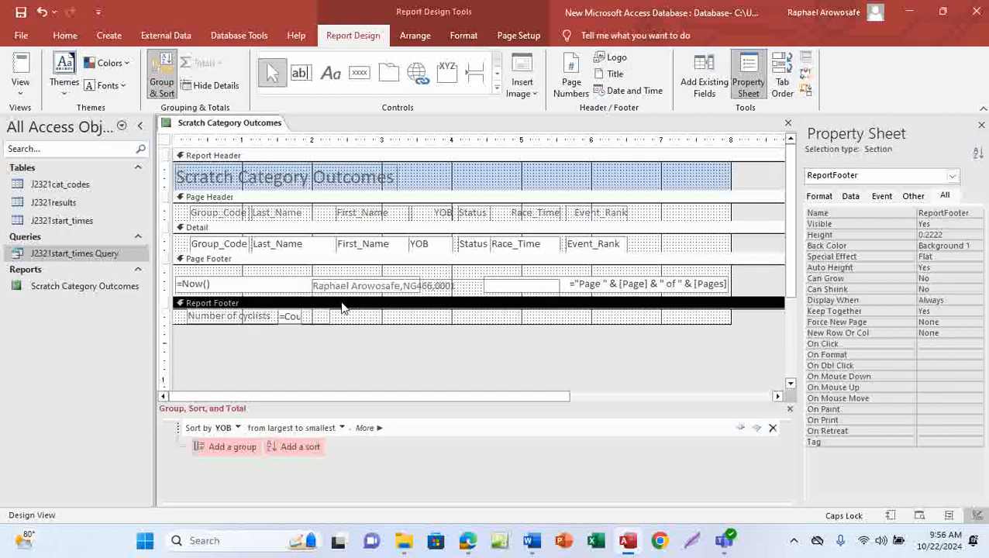
{"action": "left_click", "coordinate": [326, 320]}
{"action": "left_click_drag", "start_coordinate": [331, 316], "coordinate": [273, 318]}
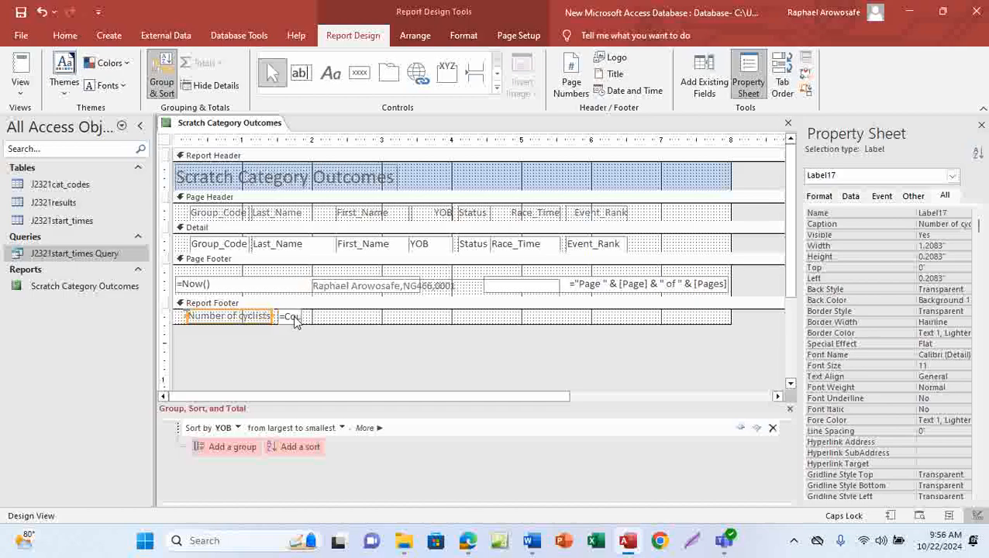
Widen the count box so the full =Count(*) formula shows beside the label
{"action": "left_click", "coordinate": [298, 318]}
{"action": "left_click_drag", "start_coordinate": [303, 315], "coordinate": [351, 316]}
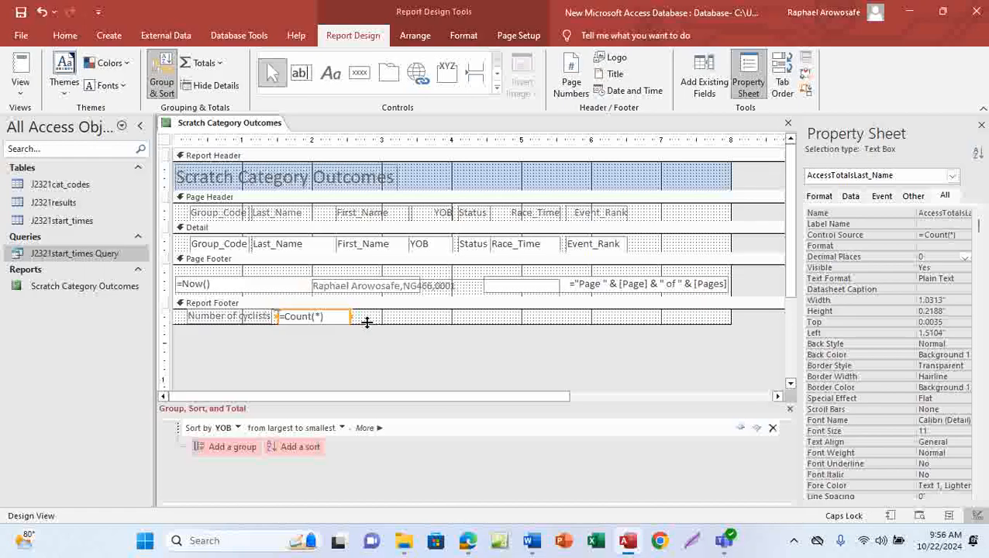
{"action": "left_click_drag", "start_coordinate": [350, 316], "coordinate": [359, 317]}
{"action": "left_click_drag", "start_coordinate": [277, 316], "coordinate": [282, 316]}
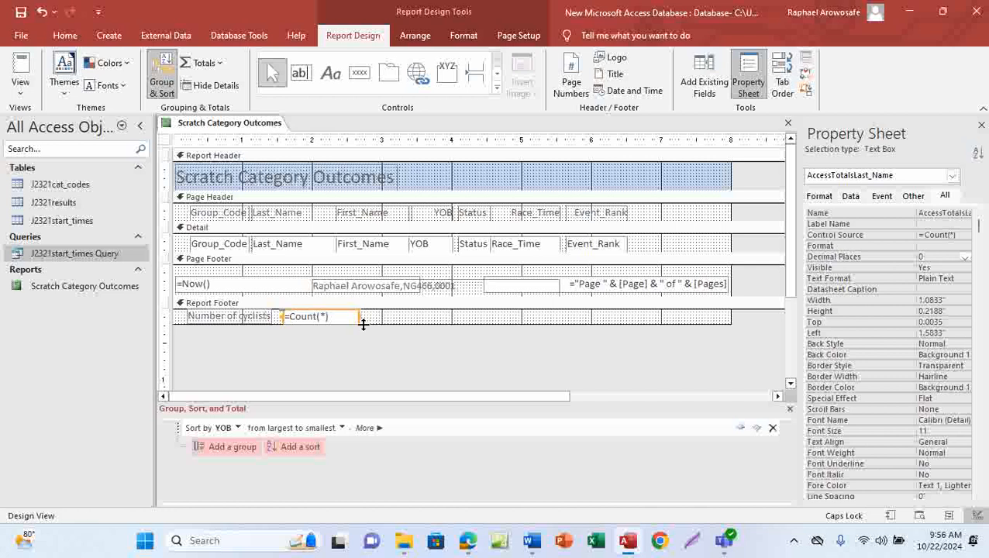
Copy a screen capture of the Report Footer with =Count(*) and bring up the Word evidence document
{"action": "left_click", "coordinate": [793, 541]}
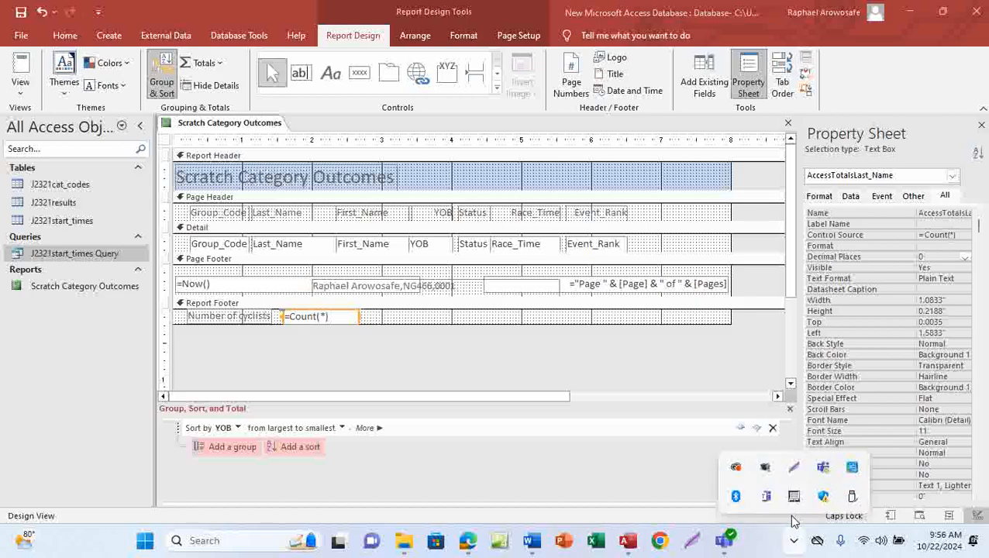
{"action": "left_click", "coordinate": [796, 468]}
{"action": "left_click_drag", "start_coordinate": [173, 300], "coordinate": [395, 343]}
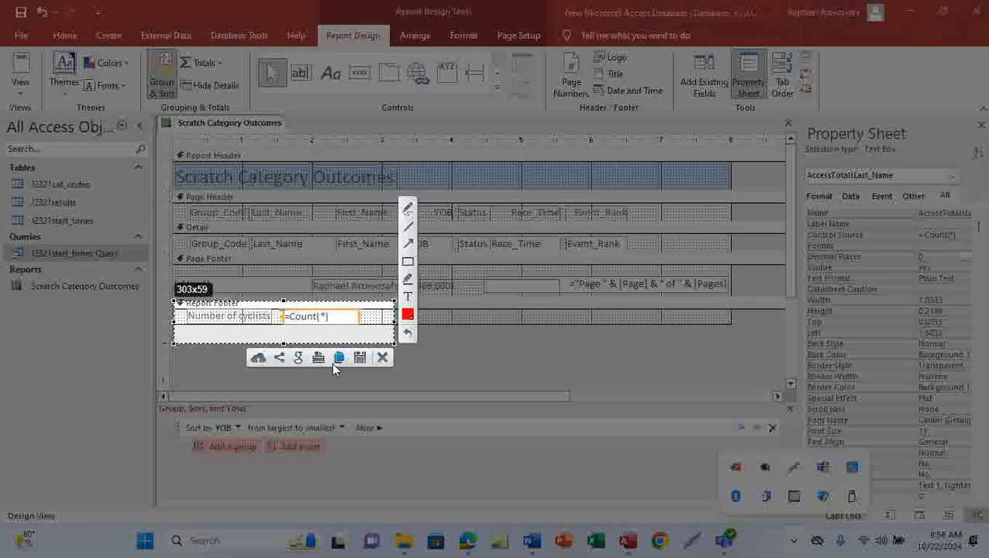
{"action": "left_click", "coordinate": [338, 359]}
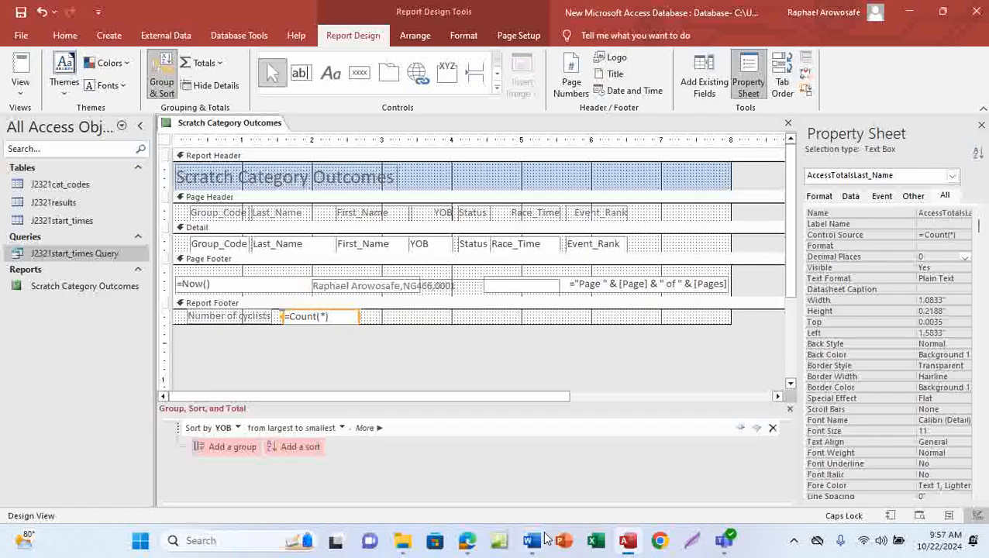
{"action": "left_click", "coordinate": [532, 543]}
{"action": "scroll", "coordinate": [378, 428], "scroll_direction": "down", "scroll_amount": 1}
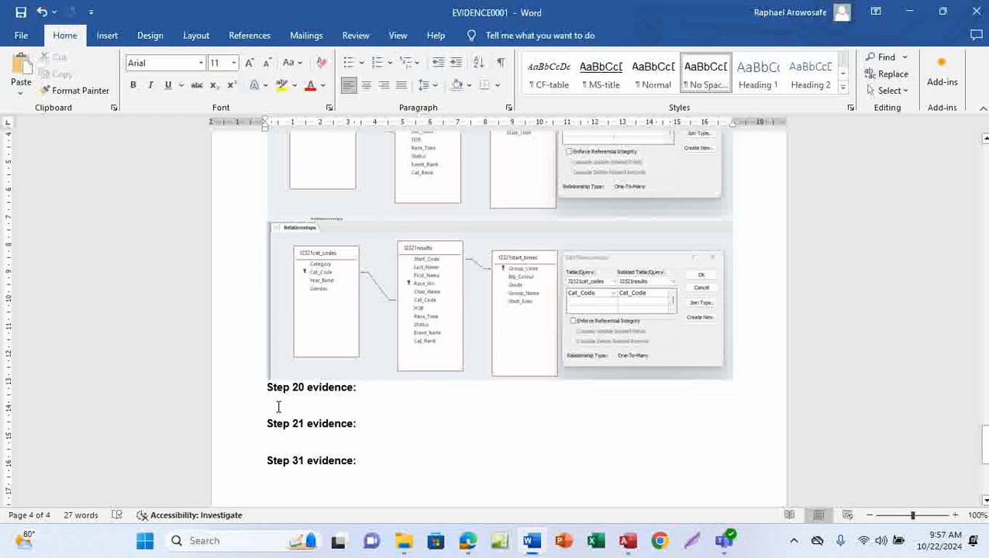
Paste the footer screenshot under Step 20 evidence, save EVIDENCE0001, and return to the exam PDF
{"action": "key", "text": "ctrl+v"}
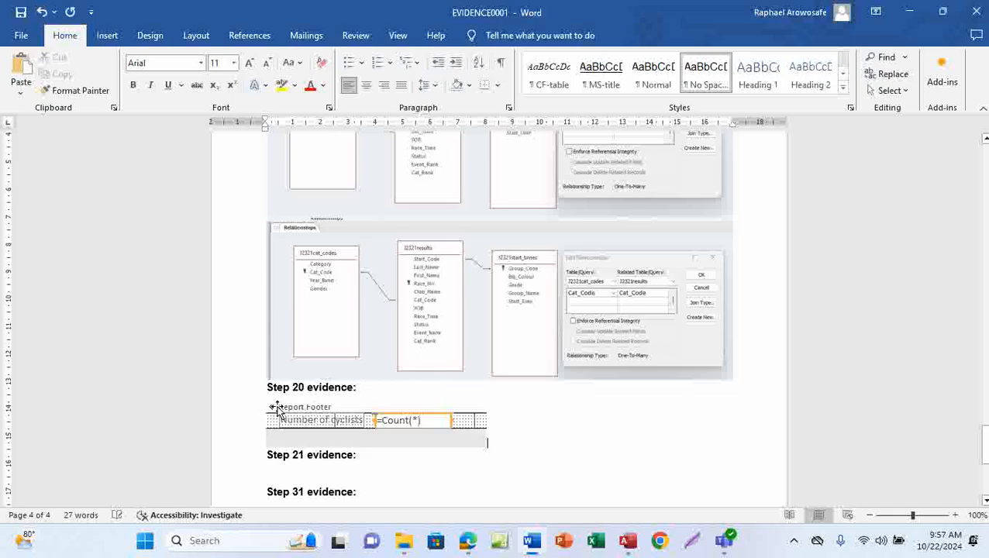
{"action": "left_click", "coordinate": [21, 12]}
{"action": "mouse_move", "coordinate": [467, 540]}
{"action": "left_click", "coordinate": [479, 472]}
{"action": "scroll", "coordinate": [453, 442], "scroll_direction": "down", "scroll_amount": 3}
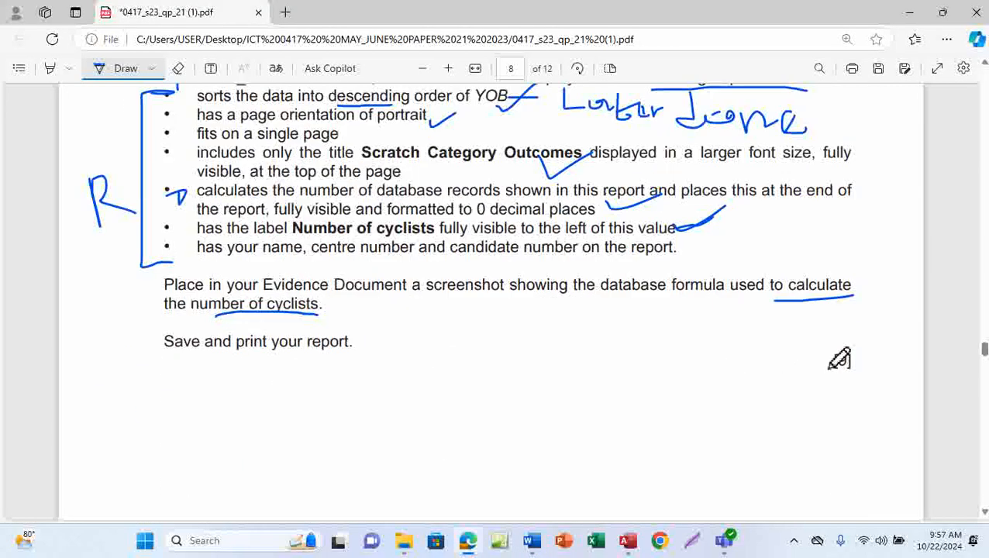
Circle the [9] mark on question 20 and switch back to the Access report design
{"action": "left_click_drag", "start_coordinate": [835, 353], "coordinate": [853, 353]}
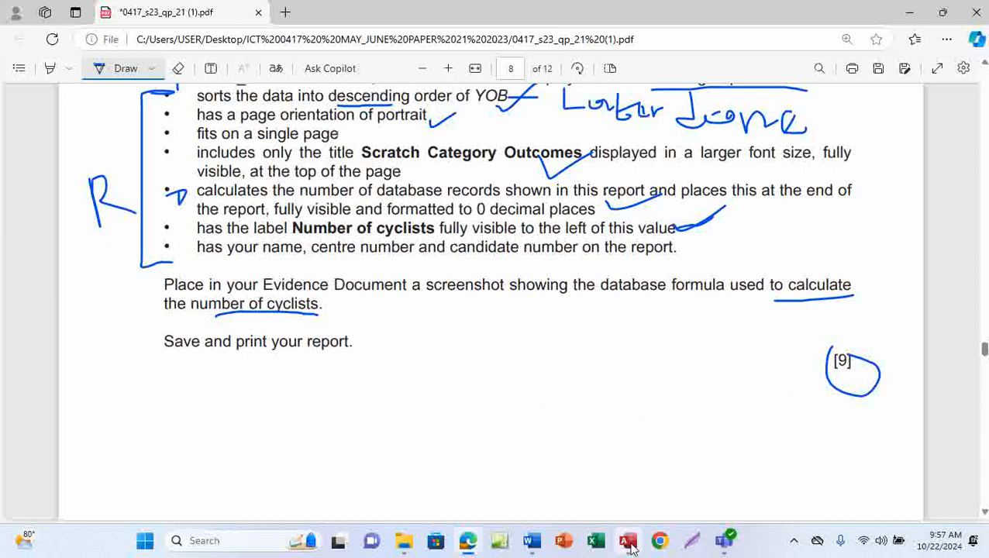
{"action": "mouse_move", "coordinate": [627, 540]}
{"action": "left_click", "coordinate": [631, 465]}
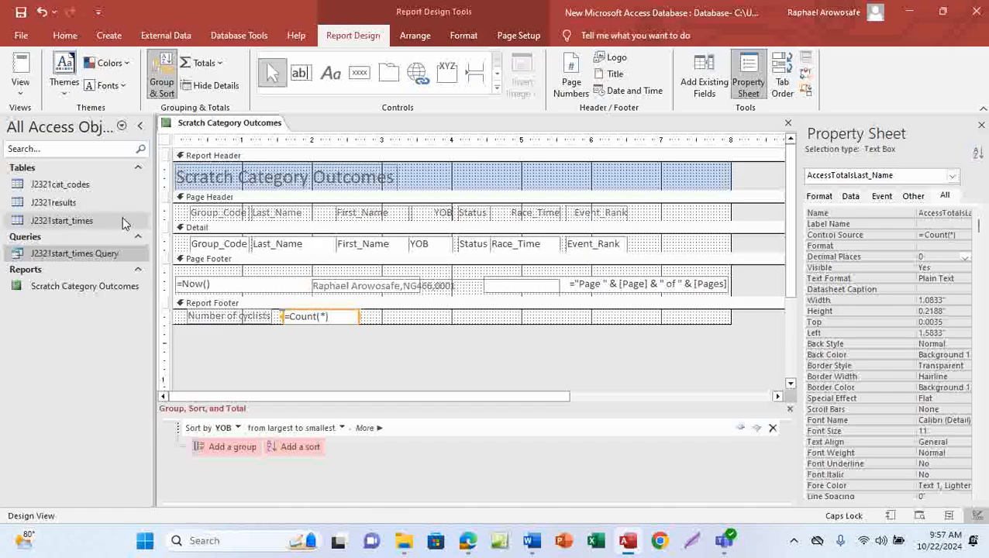
Show the Scratch Category Outcomes report in Print Preview and scroll through its single page
{"action": "left_click", "coordinate": [65, 38]}
{"action": "left_click", "coordinate": [20, 86]}
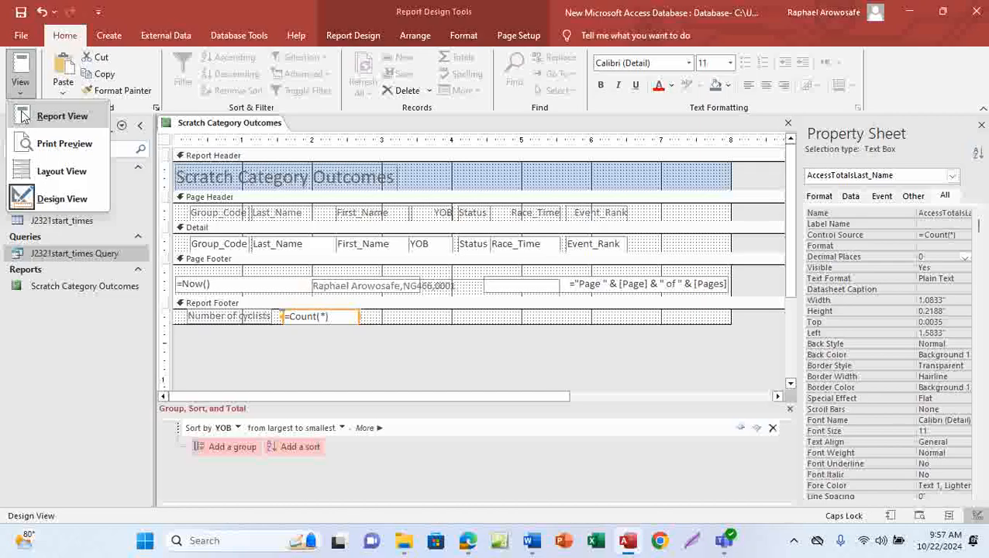
{"action": "left_click", "coordinate": [62, 143]}
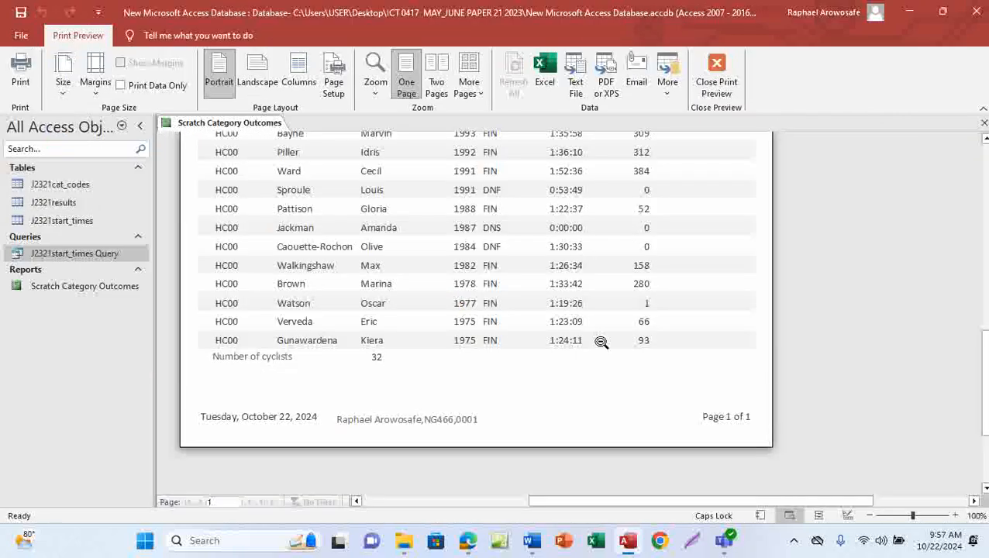
{"action": "scroll", "coordinate": [470, 370], "scroll_direction": "up", "scroll_amount": 10}
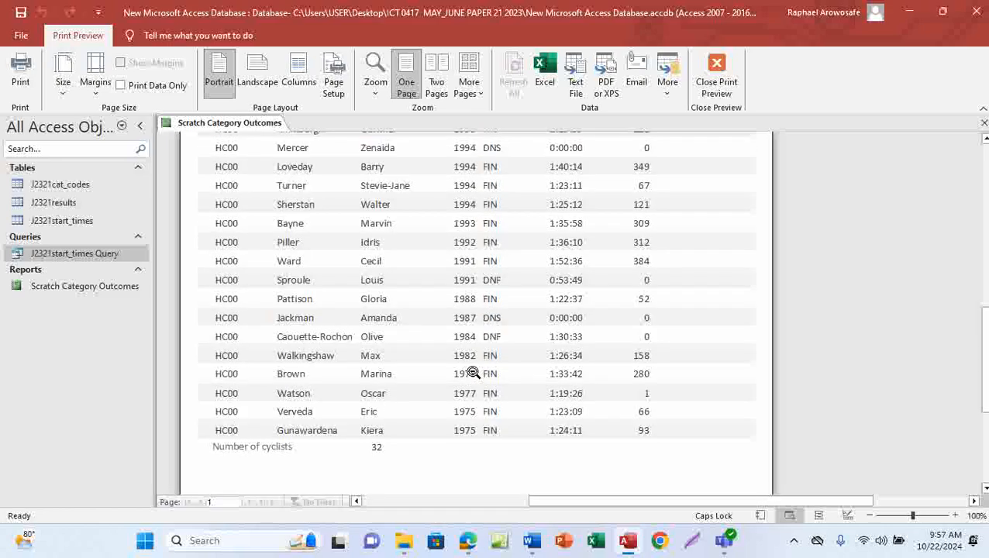
{"action": "scroll", "coordinate": [473, 372], "scroll_direction": "up", "scroll_amount": 2}
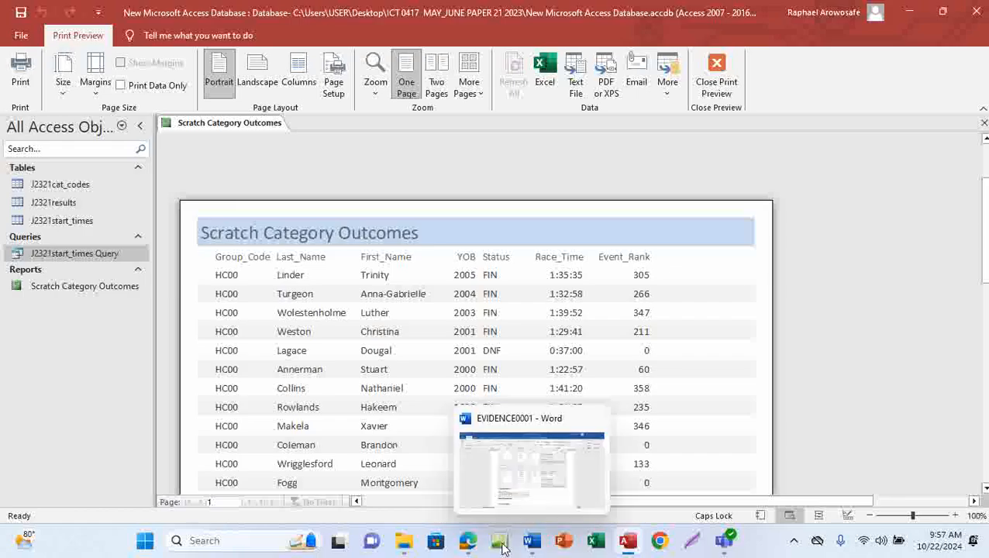
Bring the exam PDF forward, glance at question 21, then reread question 20's report requirements
{"action": "mouse_move", "coordinate": [465, 541]}
{"action": "left_click", "coordinate": [480, 485]}
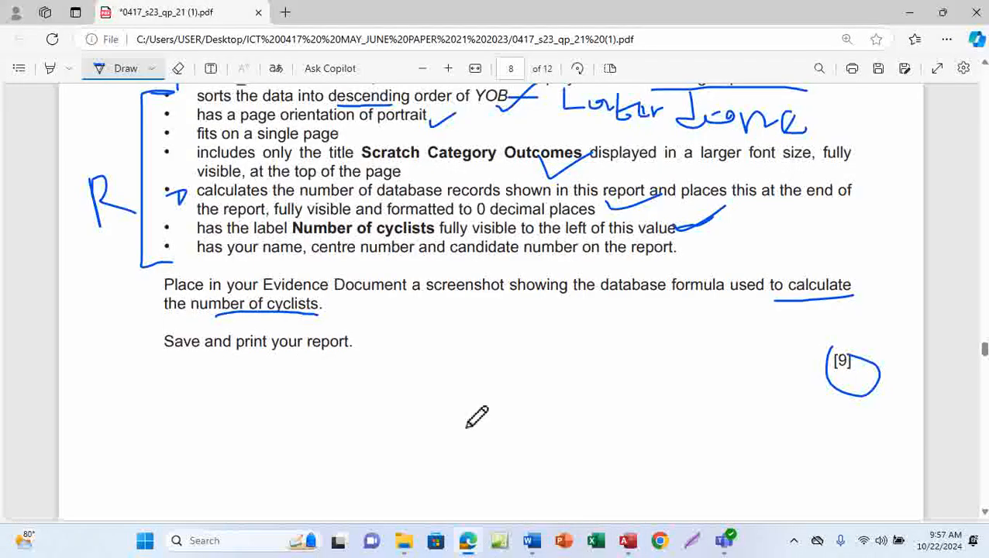
{"action": "scroll", "coordinate": [476, 415], "scroll_direction": "down", "scroll_amount": 8}
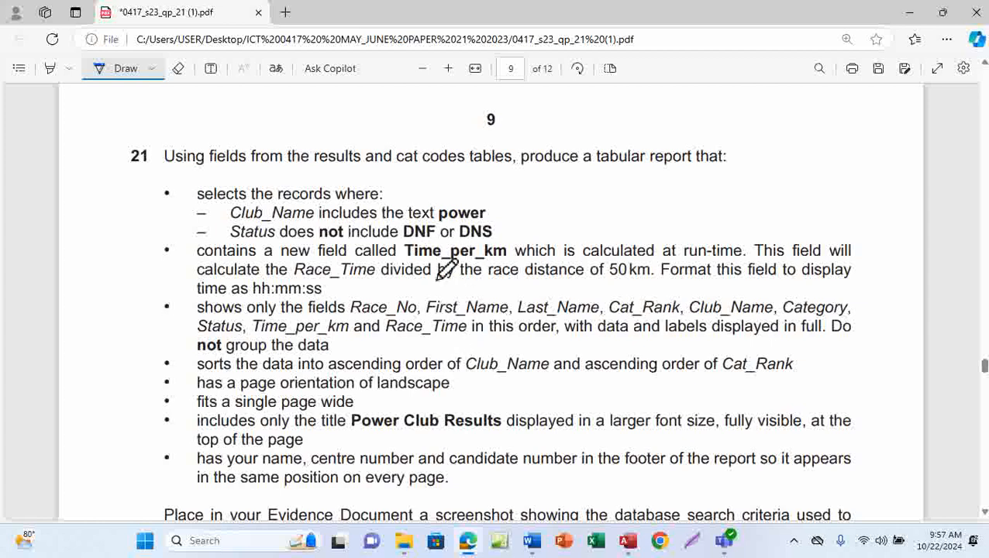
{"action": "scroll", "coordinate": [474, 375], "scroll_direction": "up", "scroll_amount": 6}
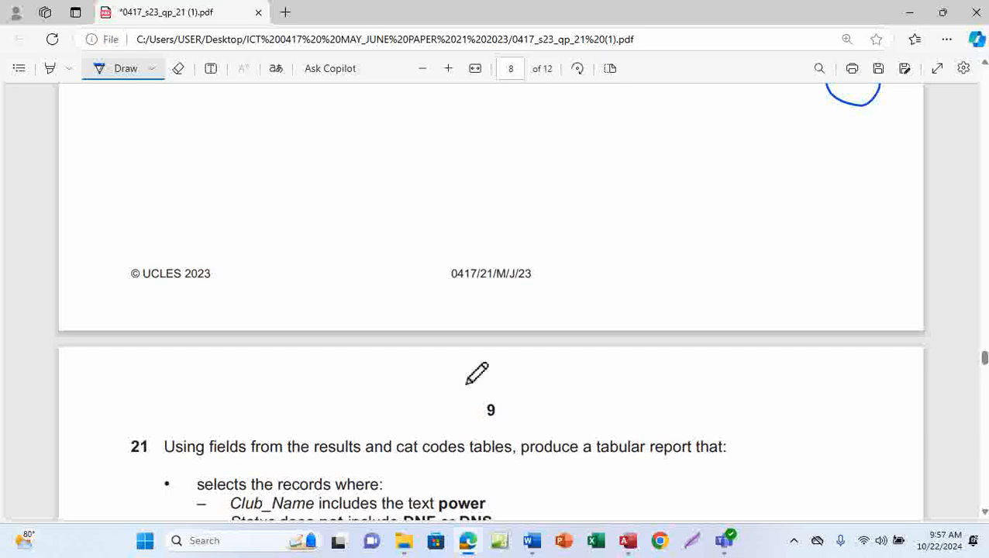
{"action": "scroll", "coordinate": [477, 372], "scroll_direction": "up", "scroll_amount": 5}
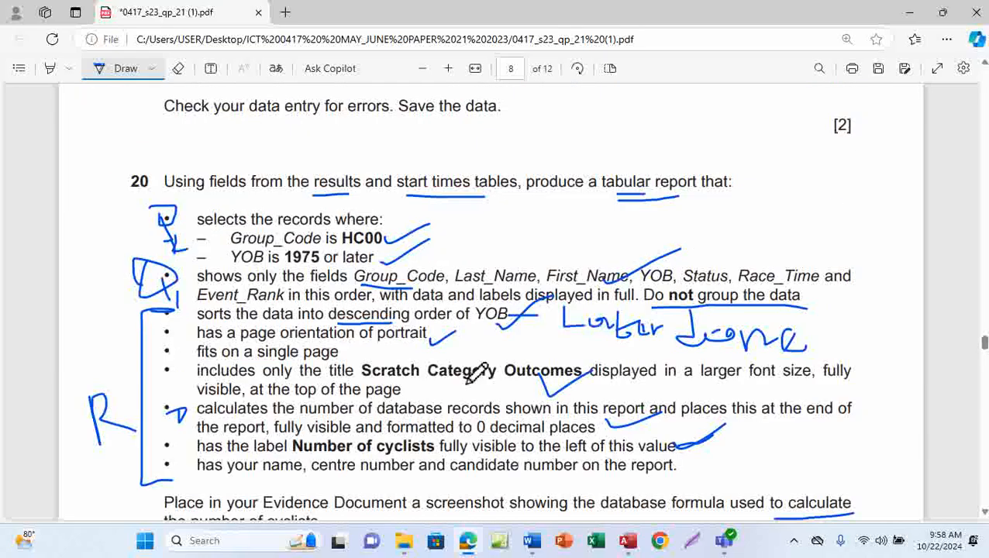